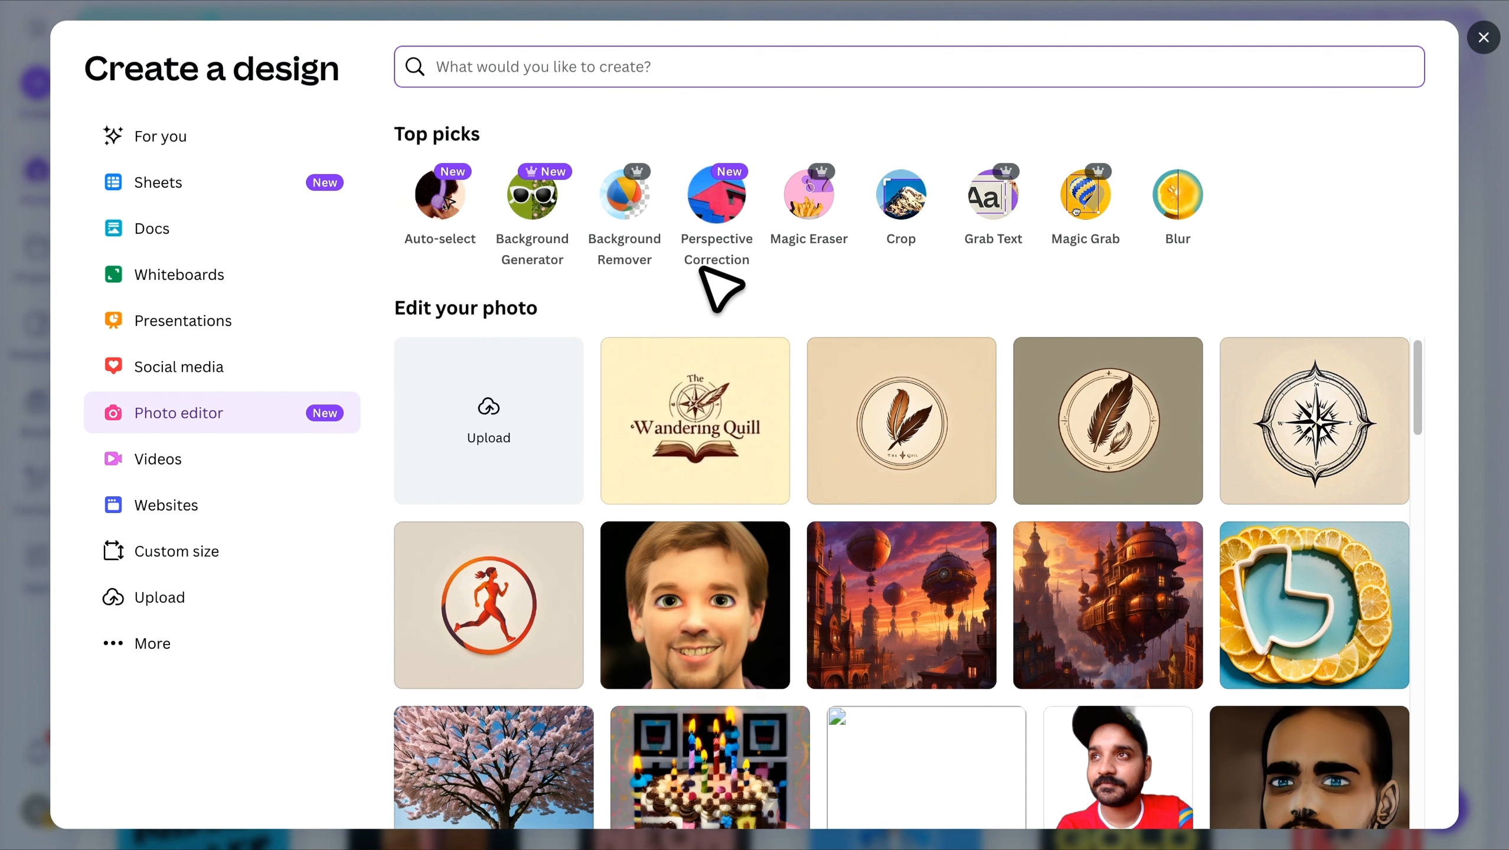
- Upload the photo pexels-olly-920382 to the photo editor and generate a "stylish modern cafe" background for it
left_click(512, 420)
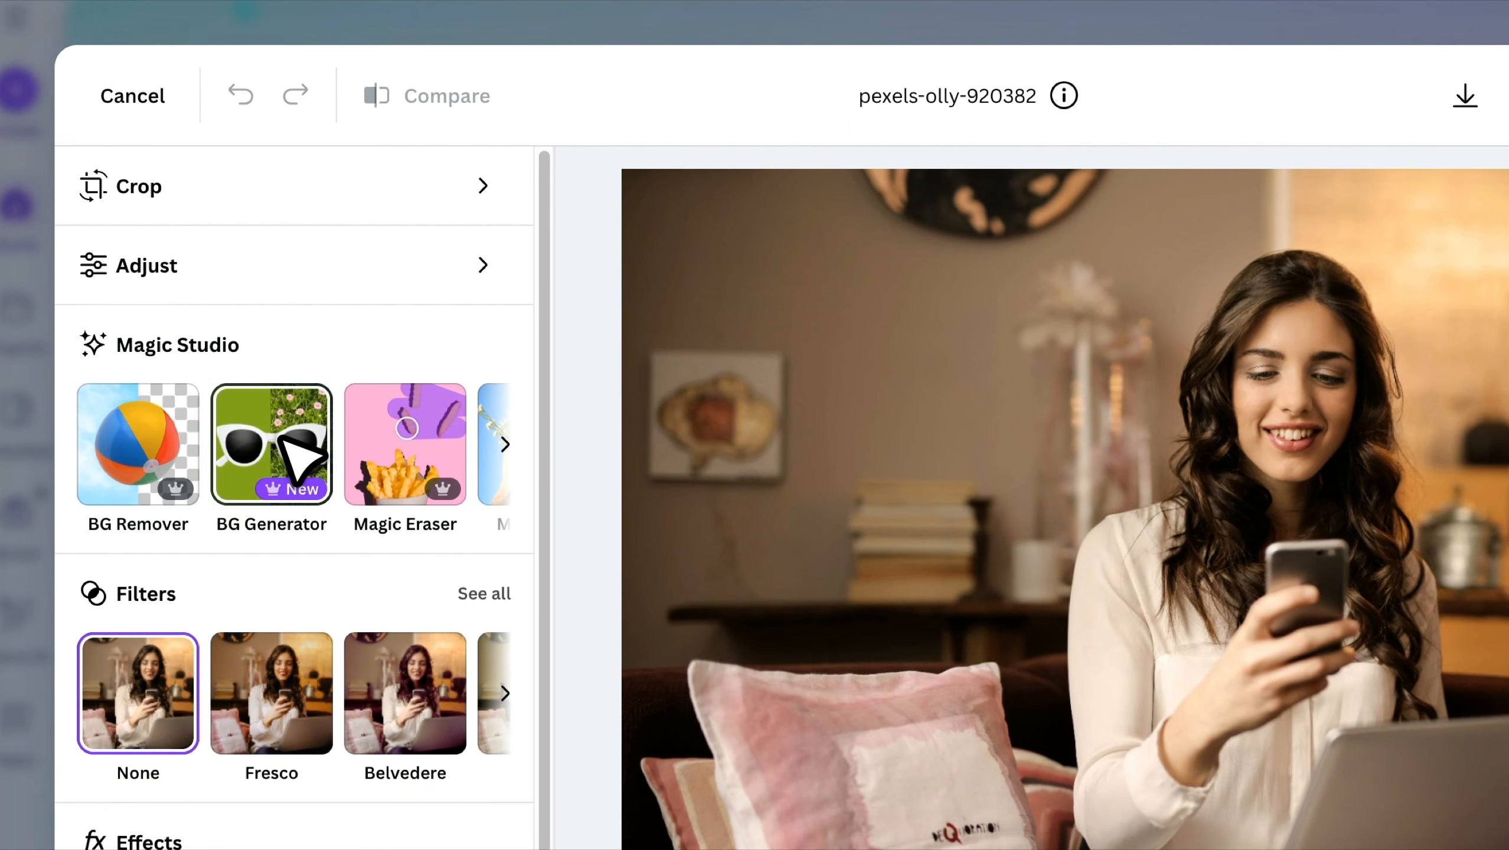
left_click(298, 458)
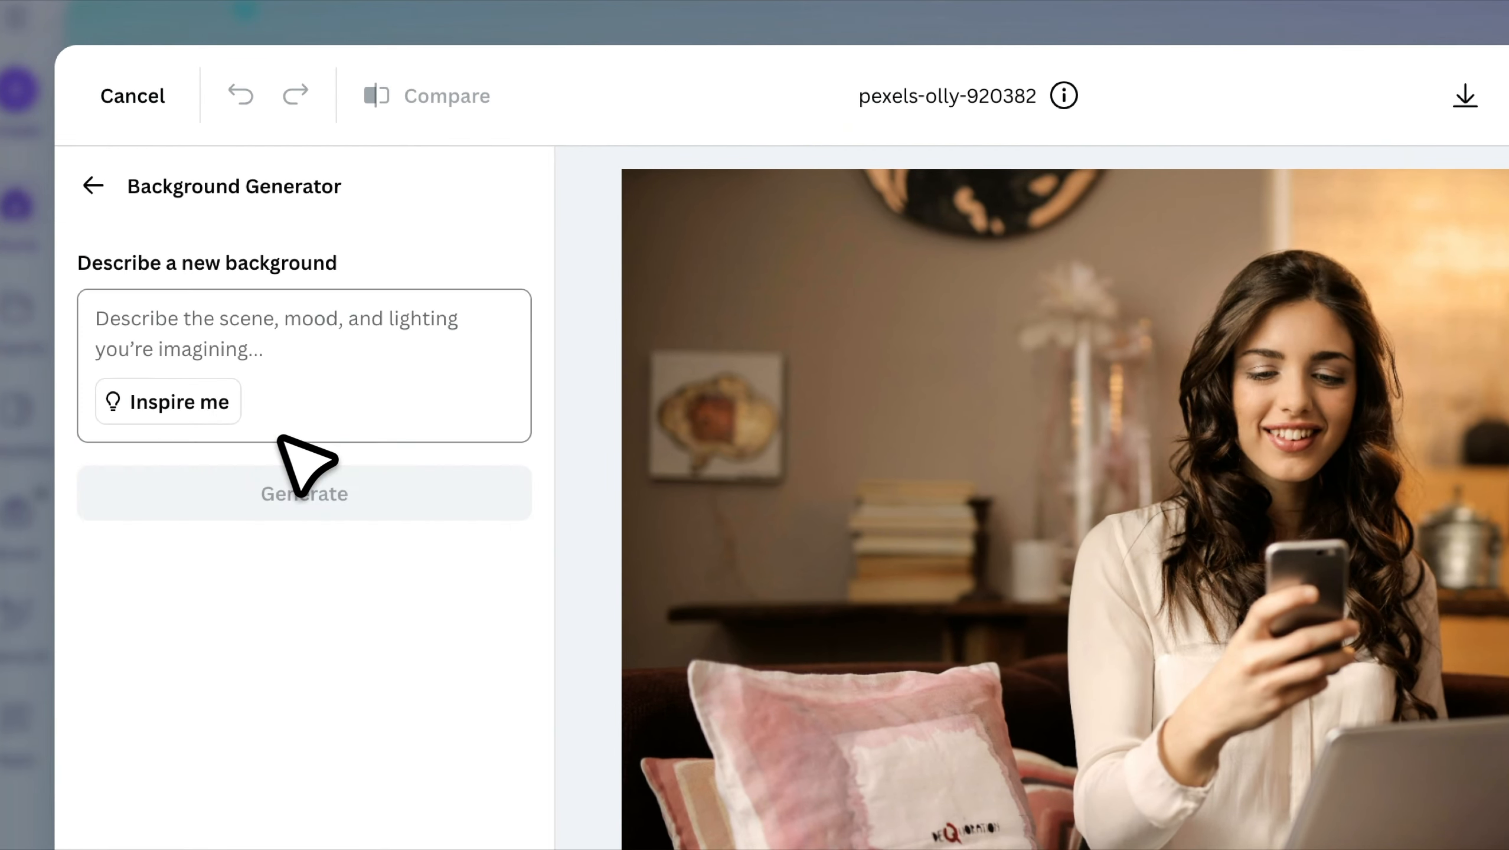
left_click(252, 361)
type("stylish modern cafe")
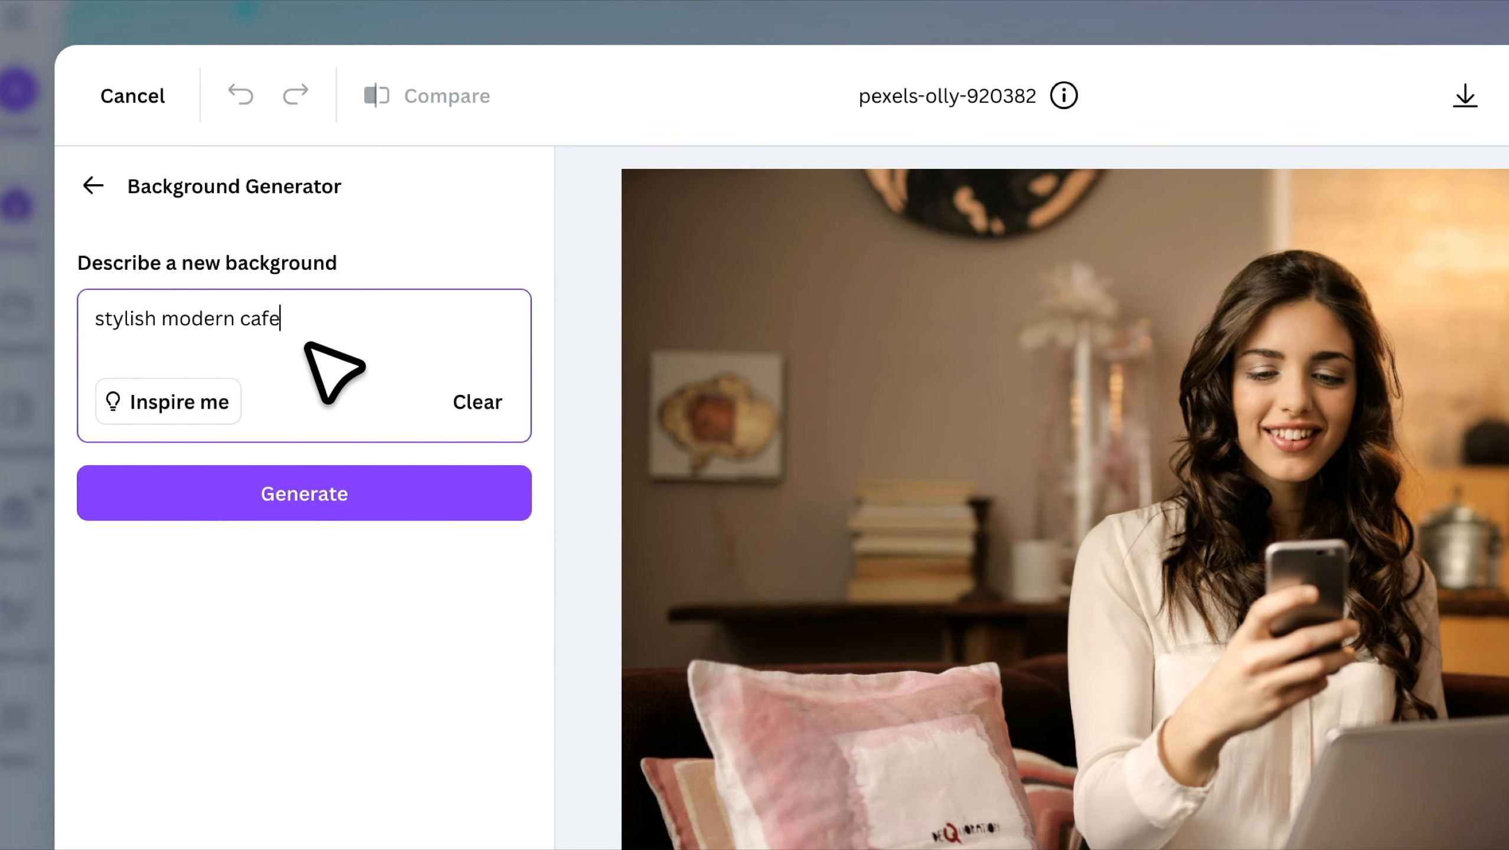
left_click(330, 497)
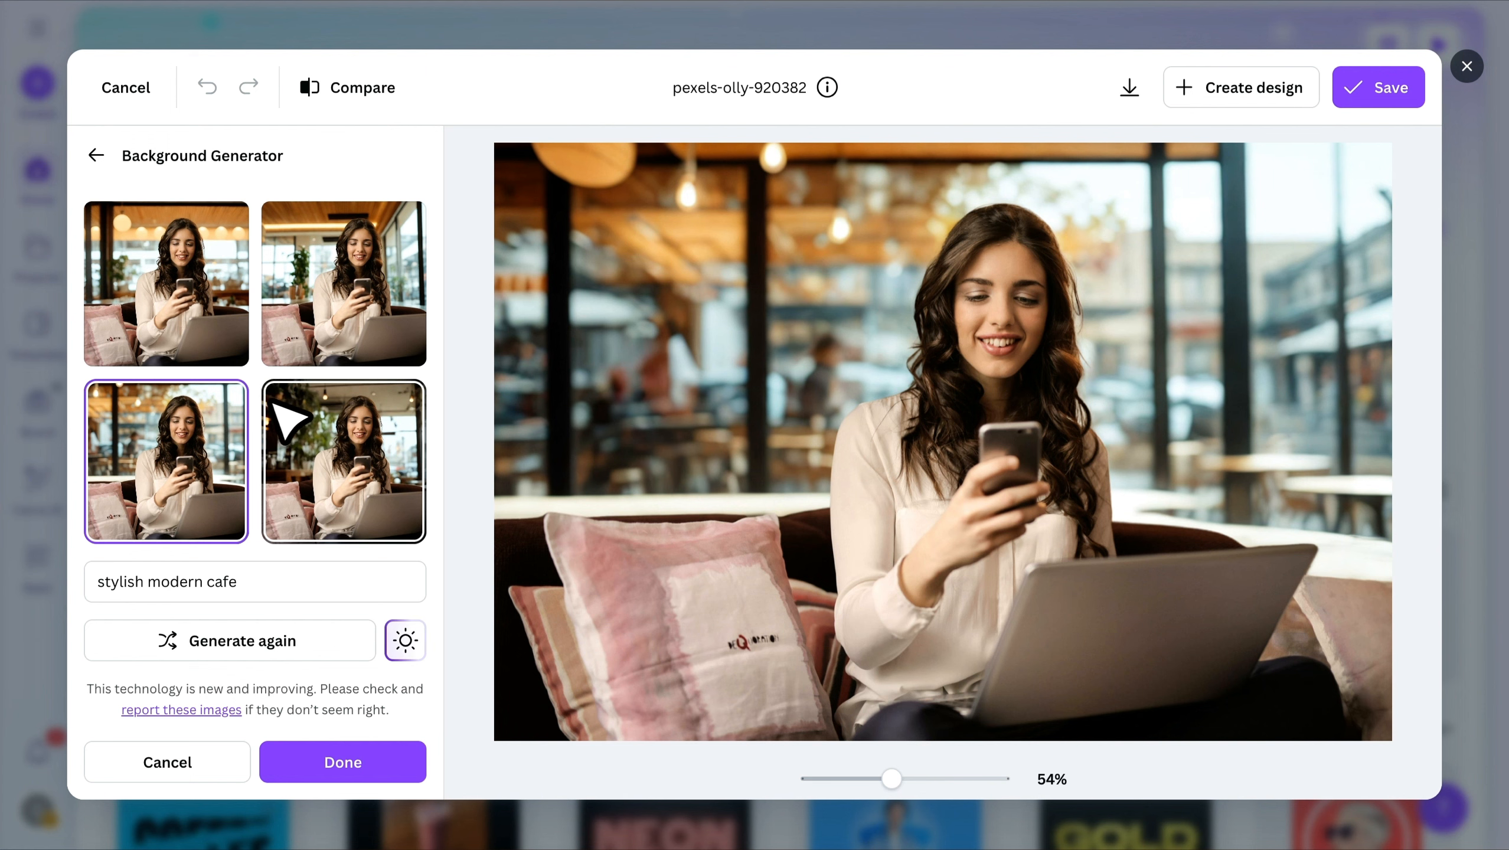
- Preview the generated cafe backgrounds and choose the one with the row of round globe lamps
left_click(356, 439)
left_click(318, 315)
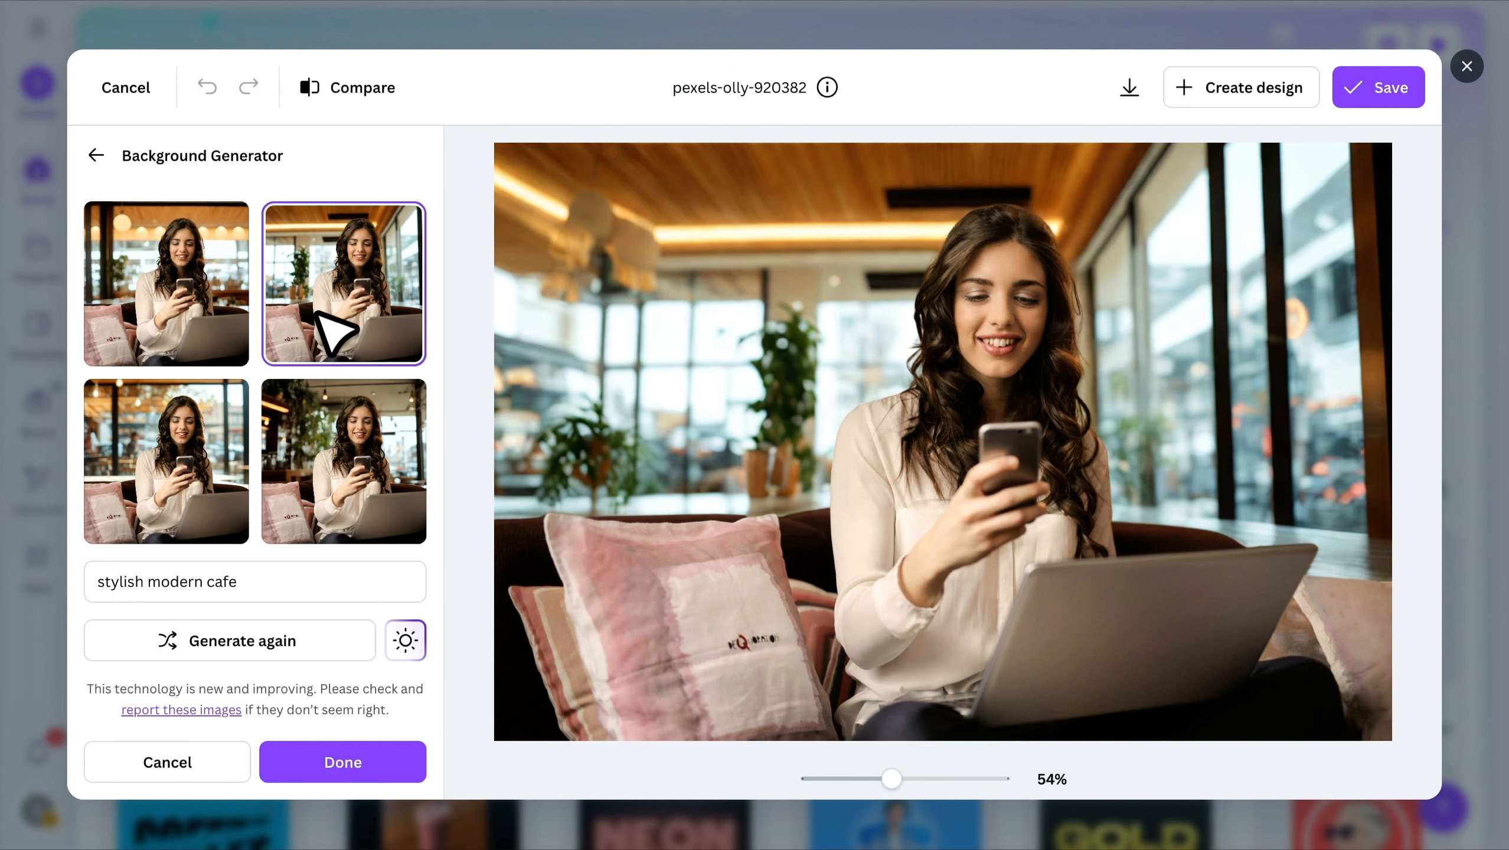
left_click(185, 312)
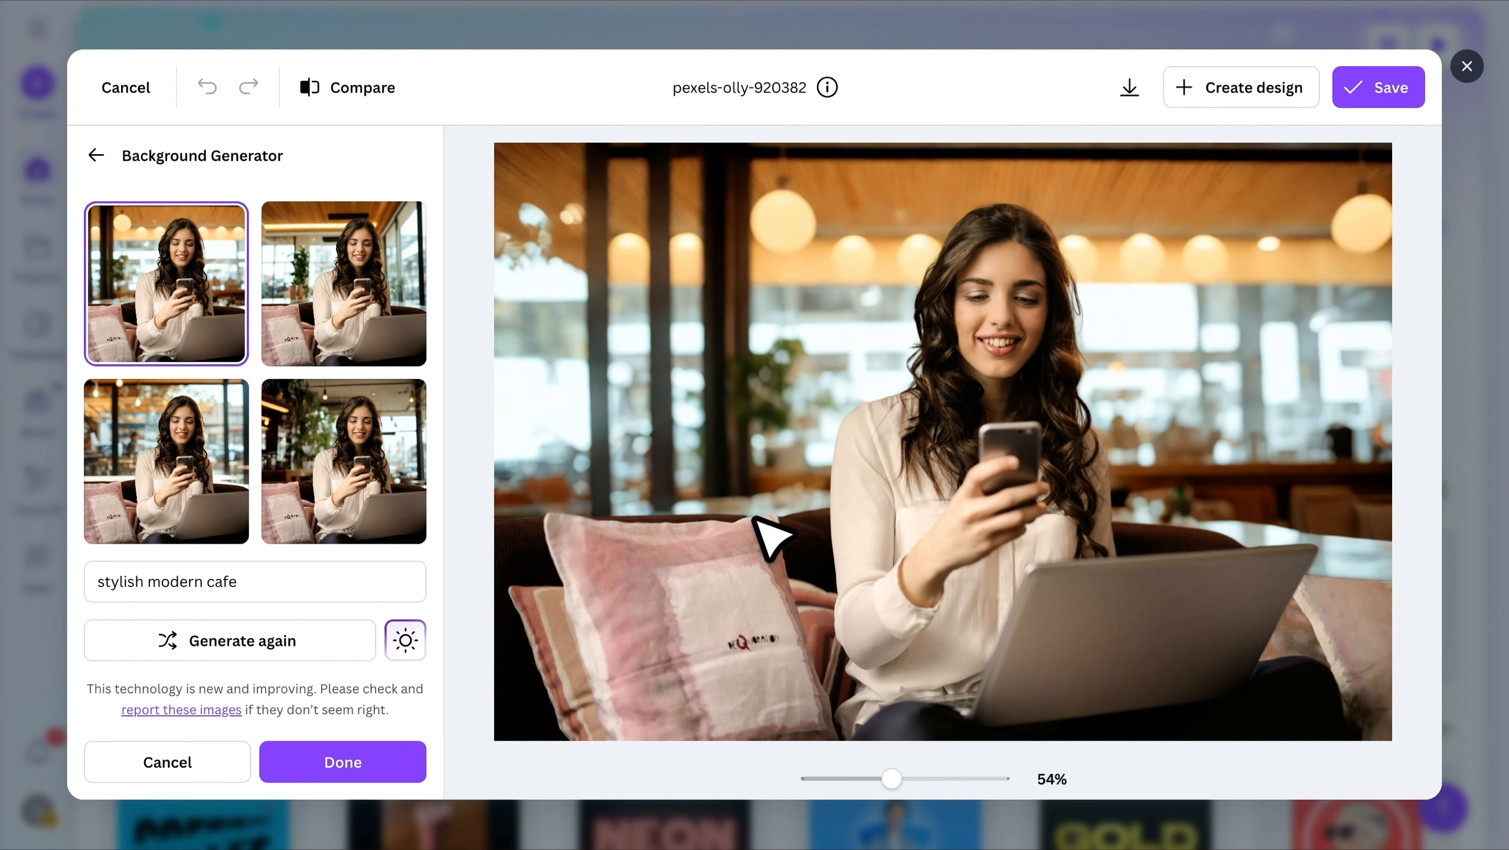
- Set the subject matching to Maximum relight after trying Balanced relight, and apply the generated background
left_click(407, 640)
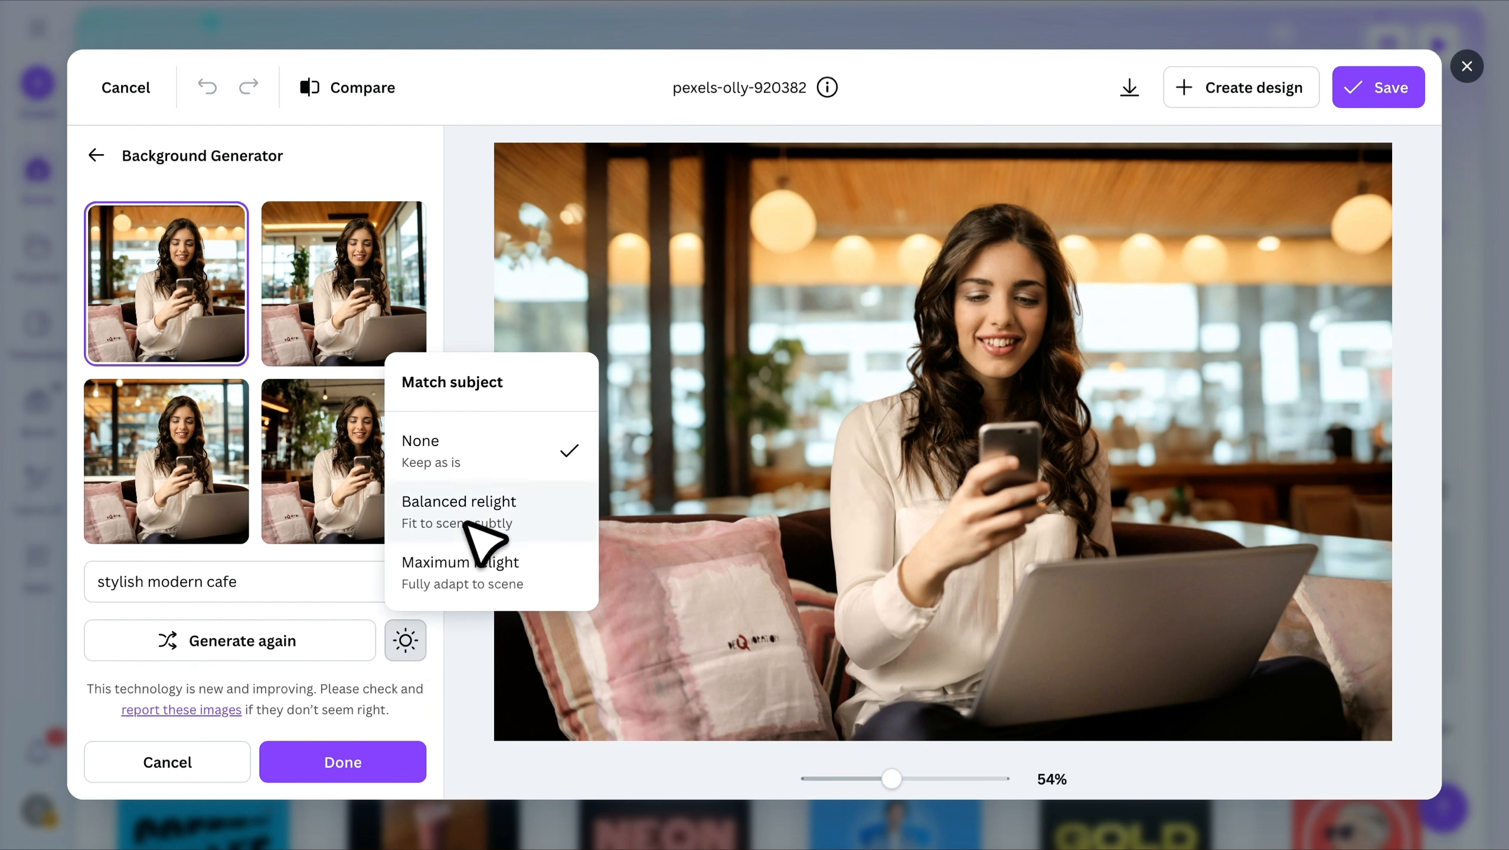
left_click(509, 539)
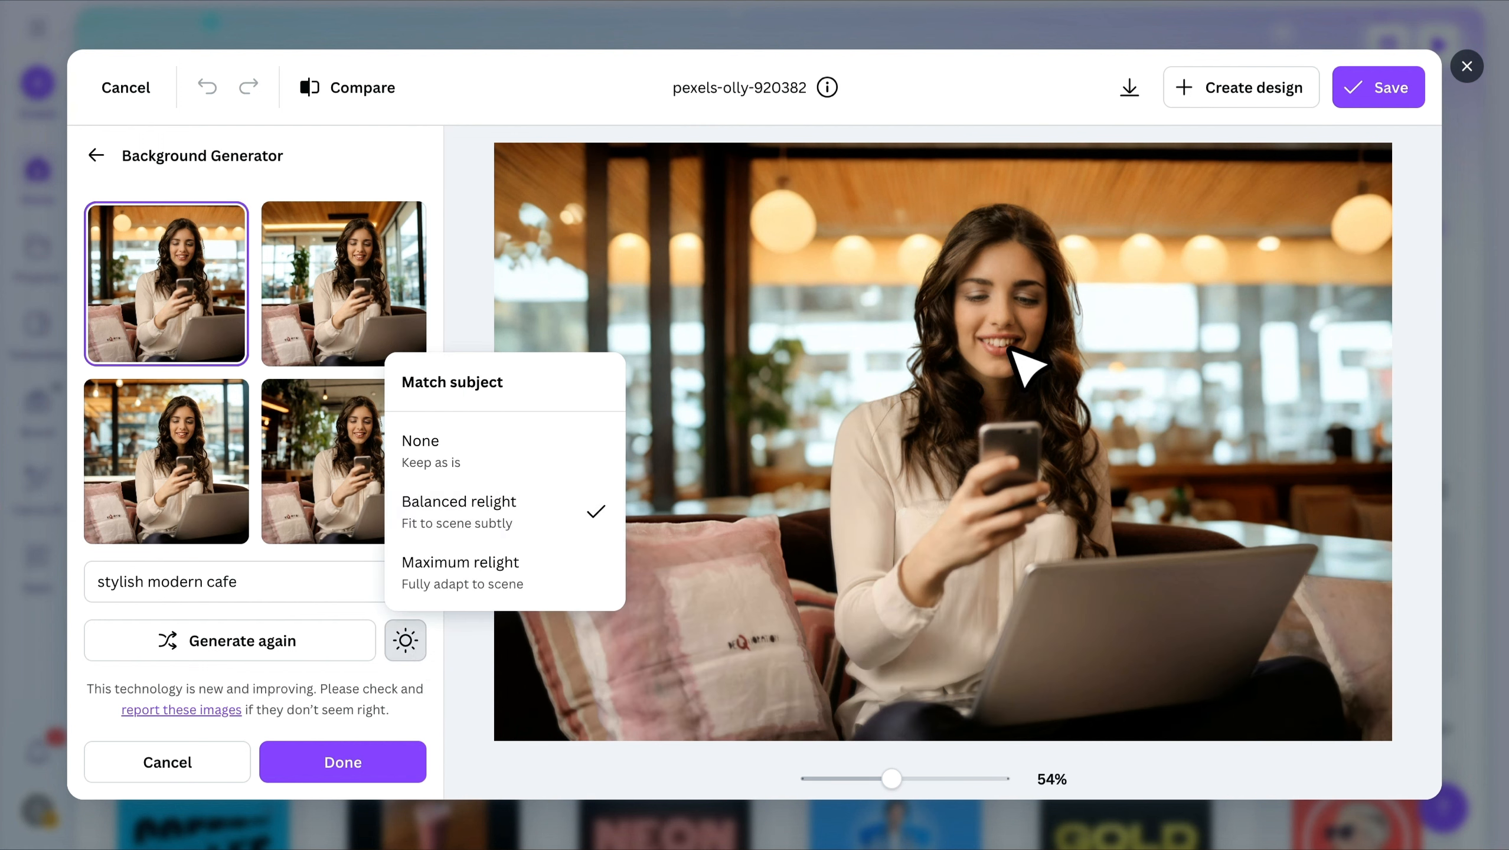
left_click(572, 588)
left_click(475, 281)
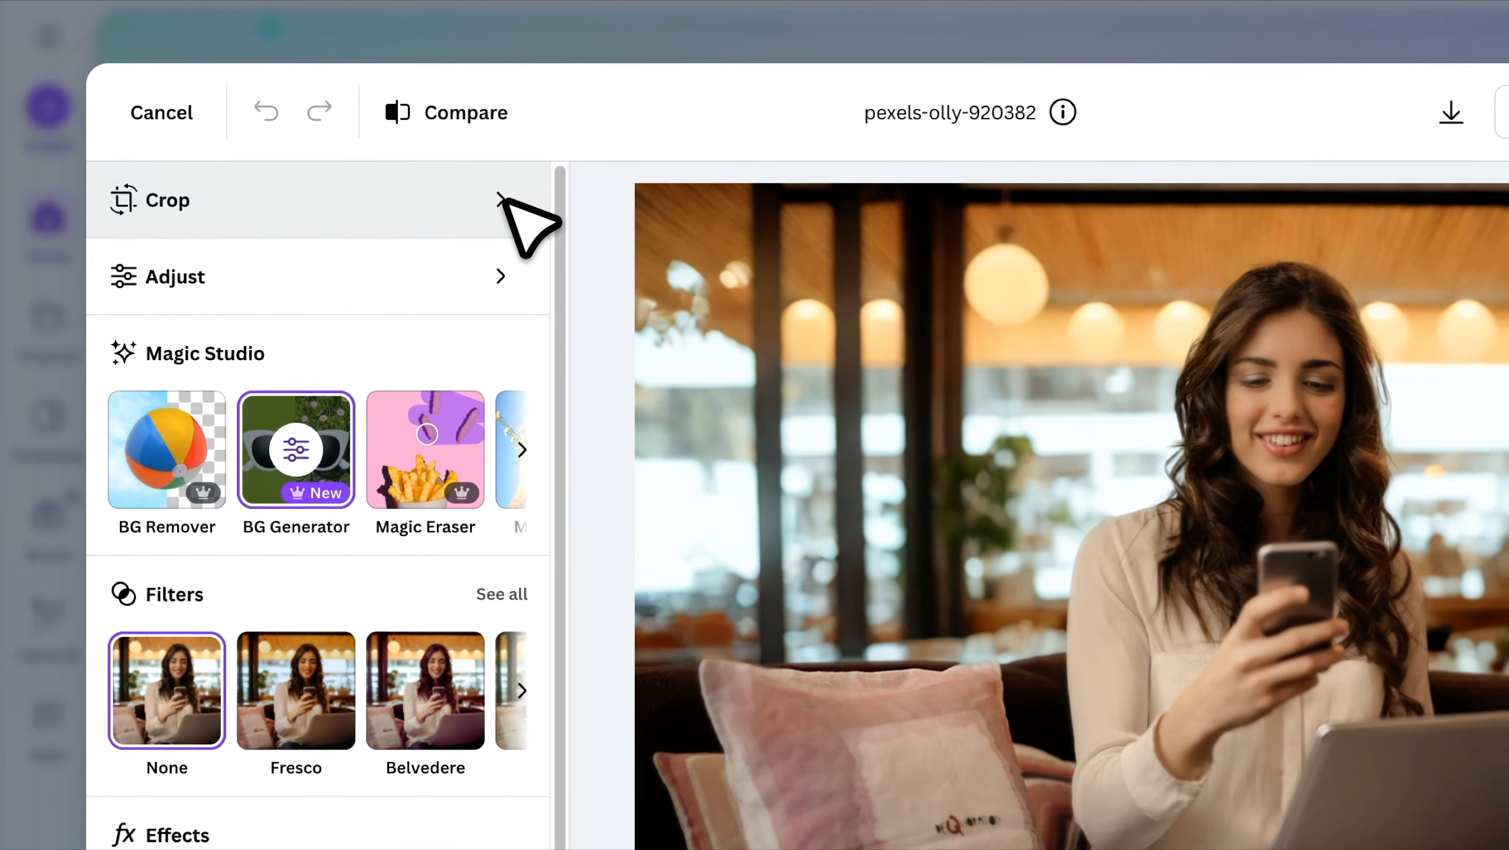
- Adjust the photo's vertical and horizontal perspective in the crop settings and apply the change
left_click(392, 156)
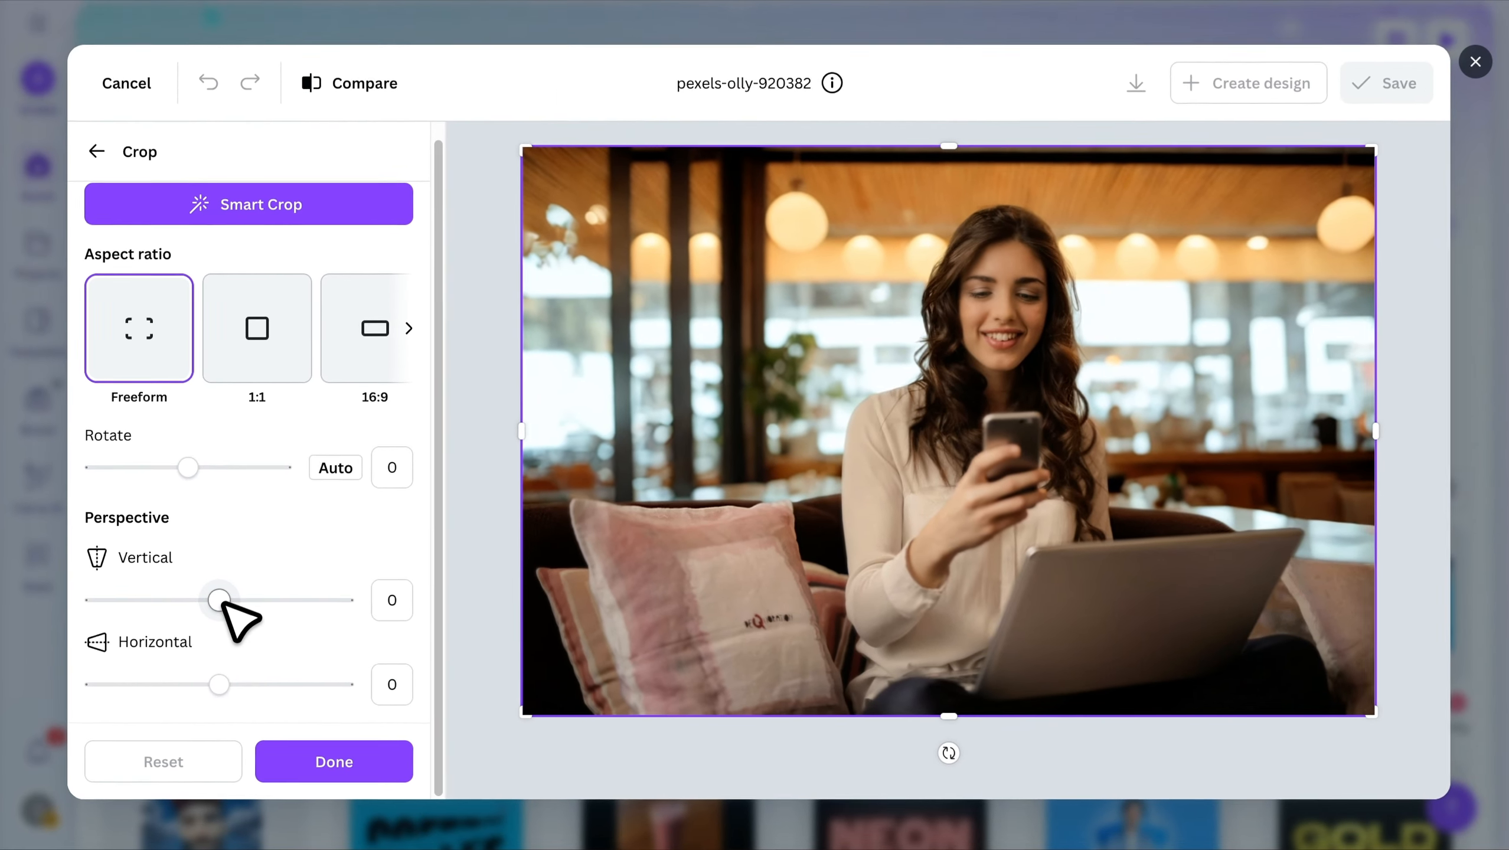
left_click_drag(282, 528, 247, 529)
left_click_drag(194, 602, 245, 601)
left_click_drag(216, 686, 248, 685)
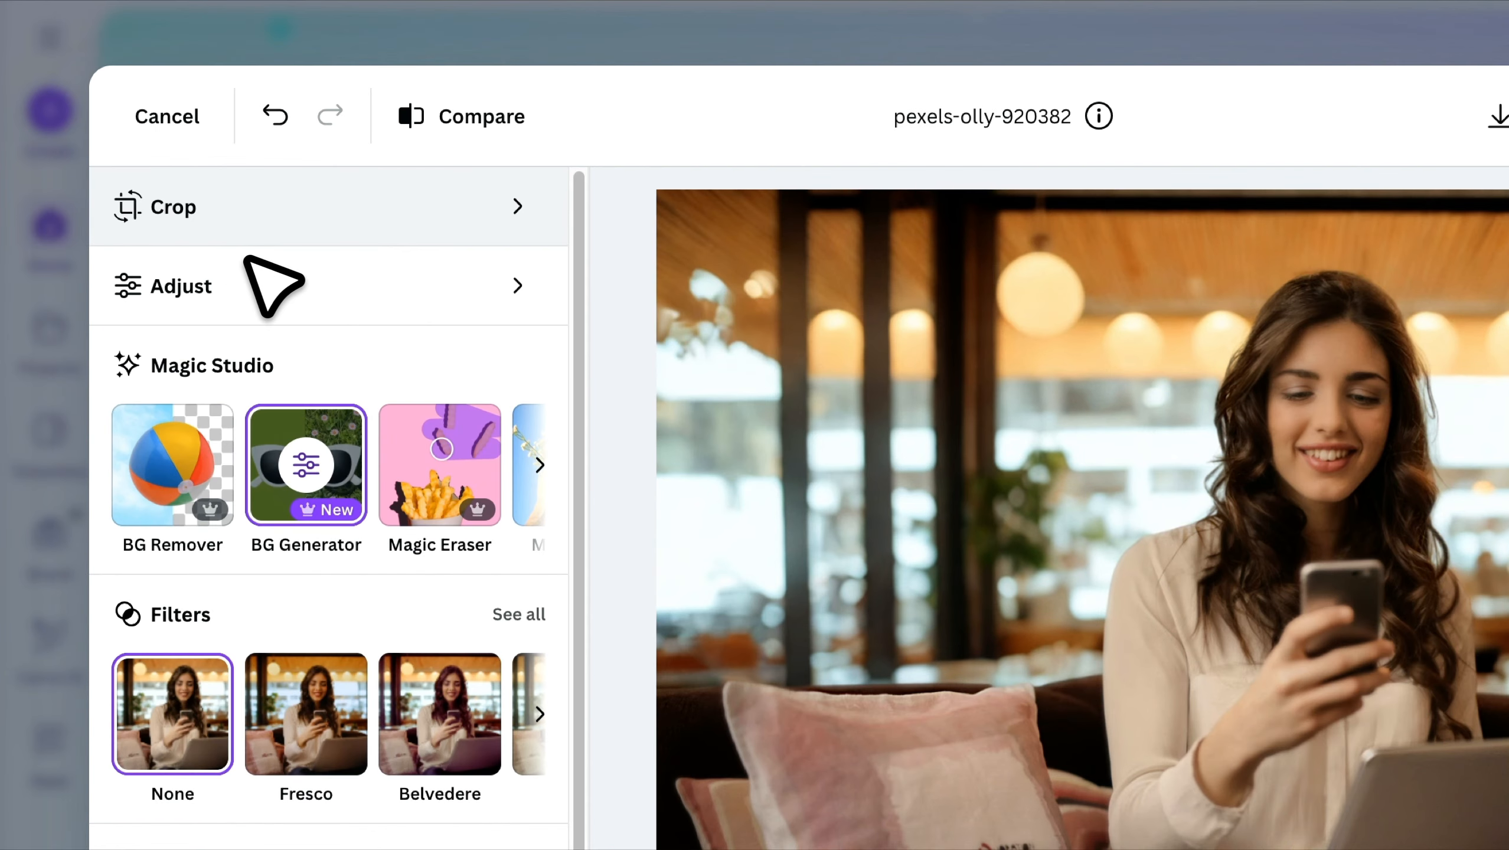
- Select only the large hanging lamp in the photo for adjustment and set its white balance temperature to 8
left_click(255, 280)
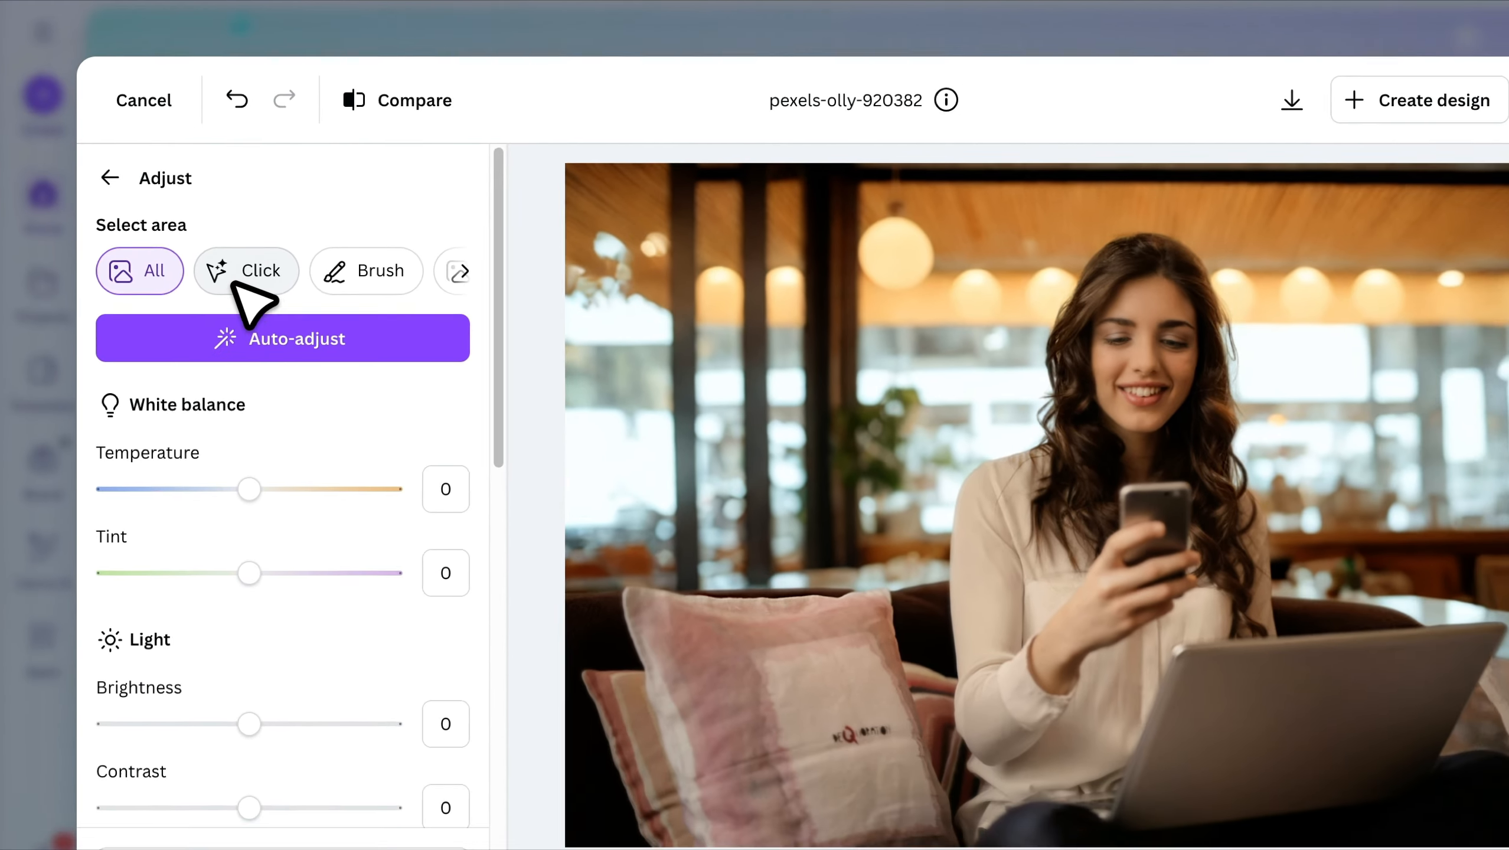
left_click(277, 318)
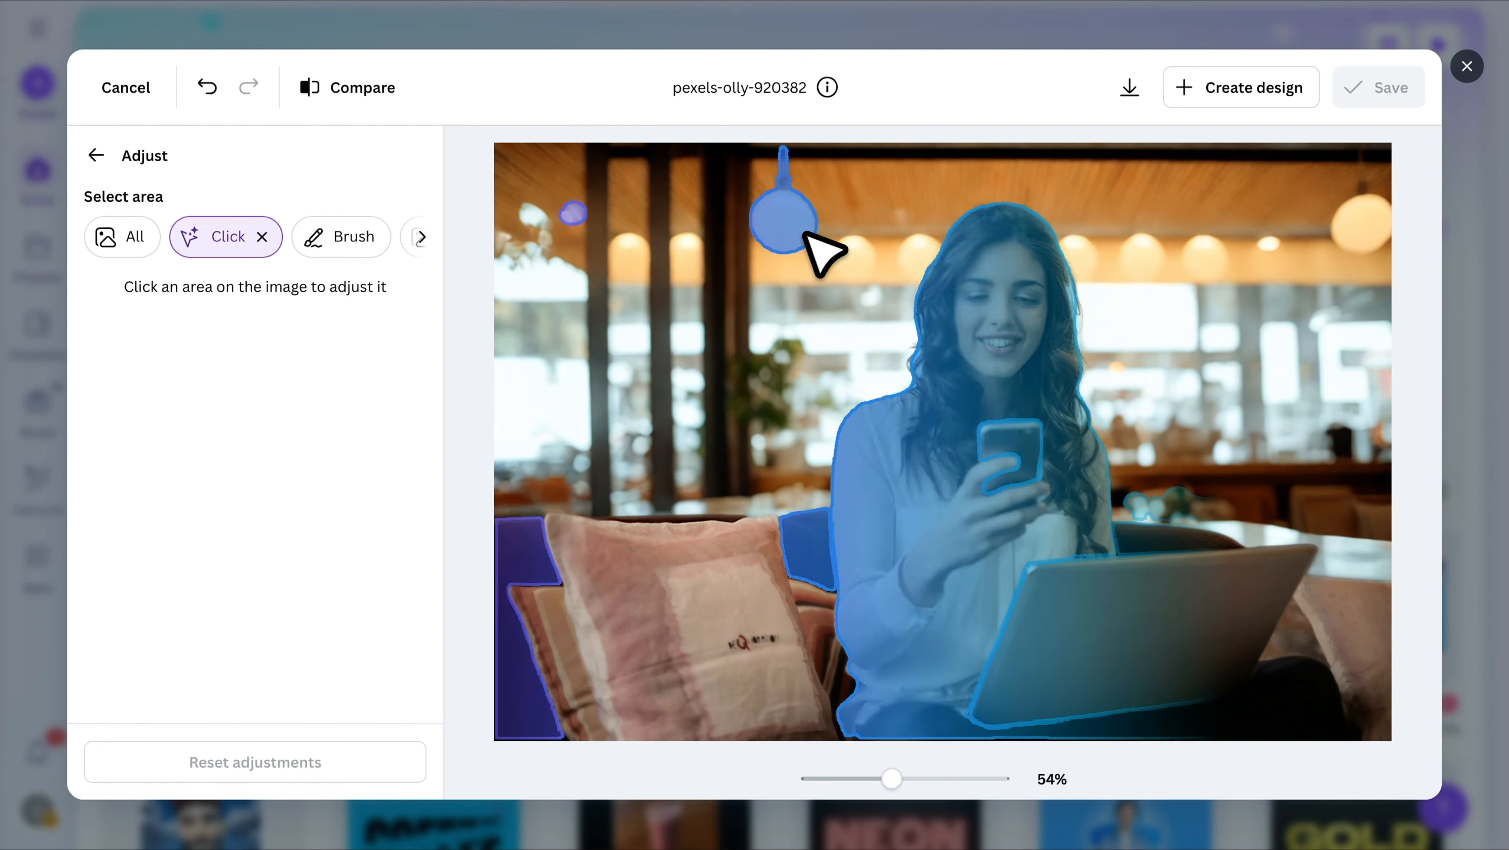
left_click(807, 233)
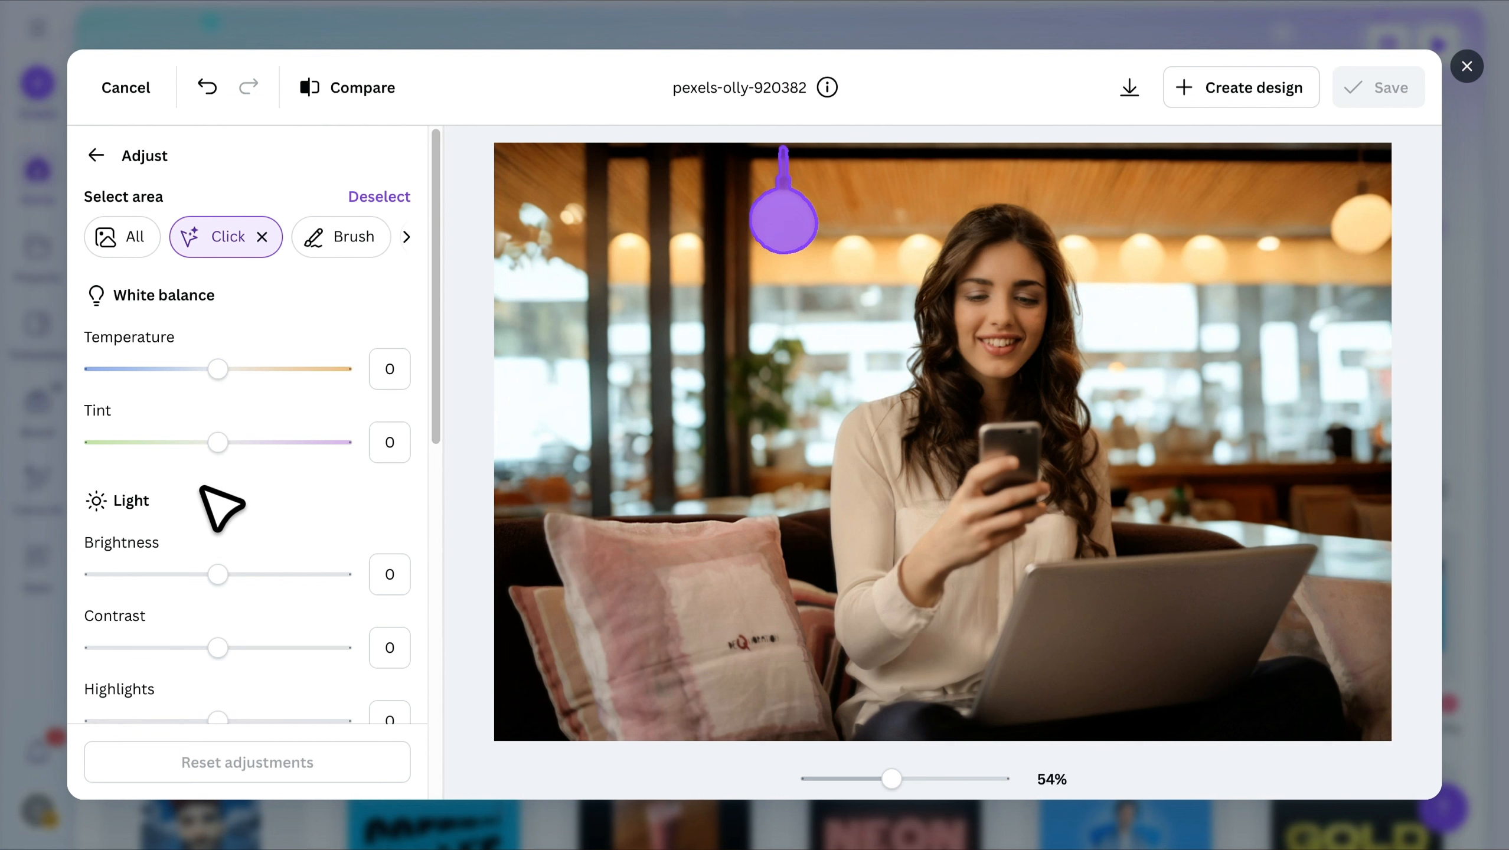
mouse_move(218, 369)
left_mouse_down()
mouse_move(118, 370)
mouse_move(227, 369)
left_mouse_up()
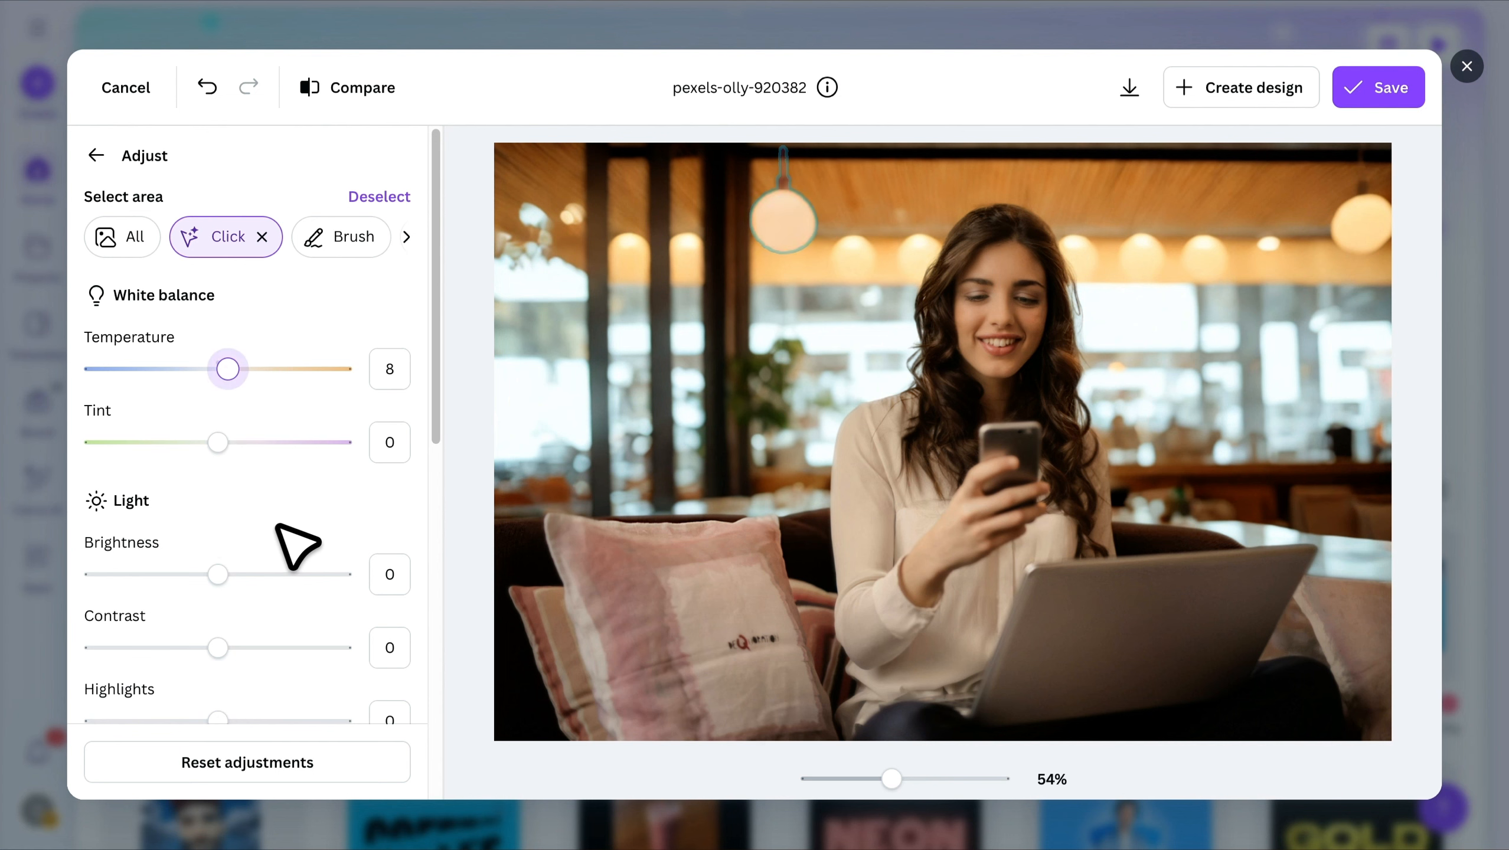
scroll(279, 527, "down", 10)
scroll(279, 528, "up", 10)
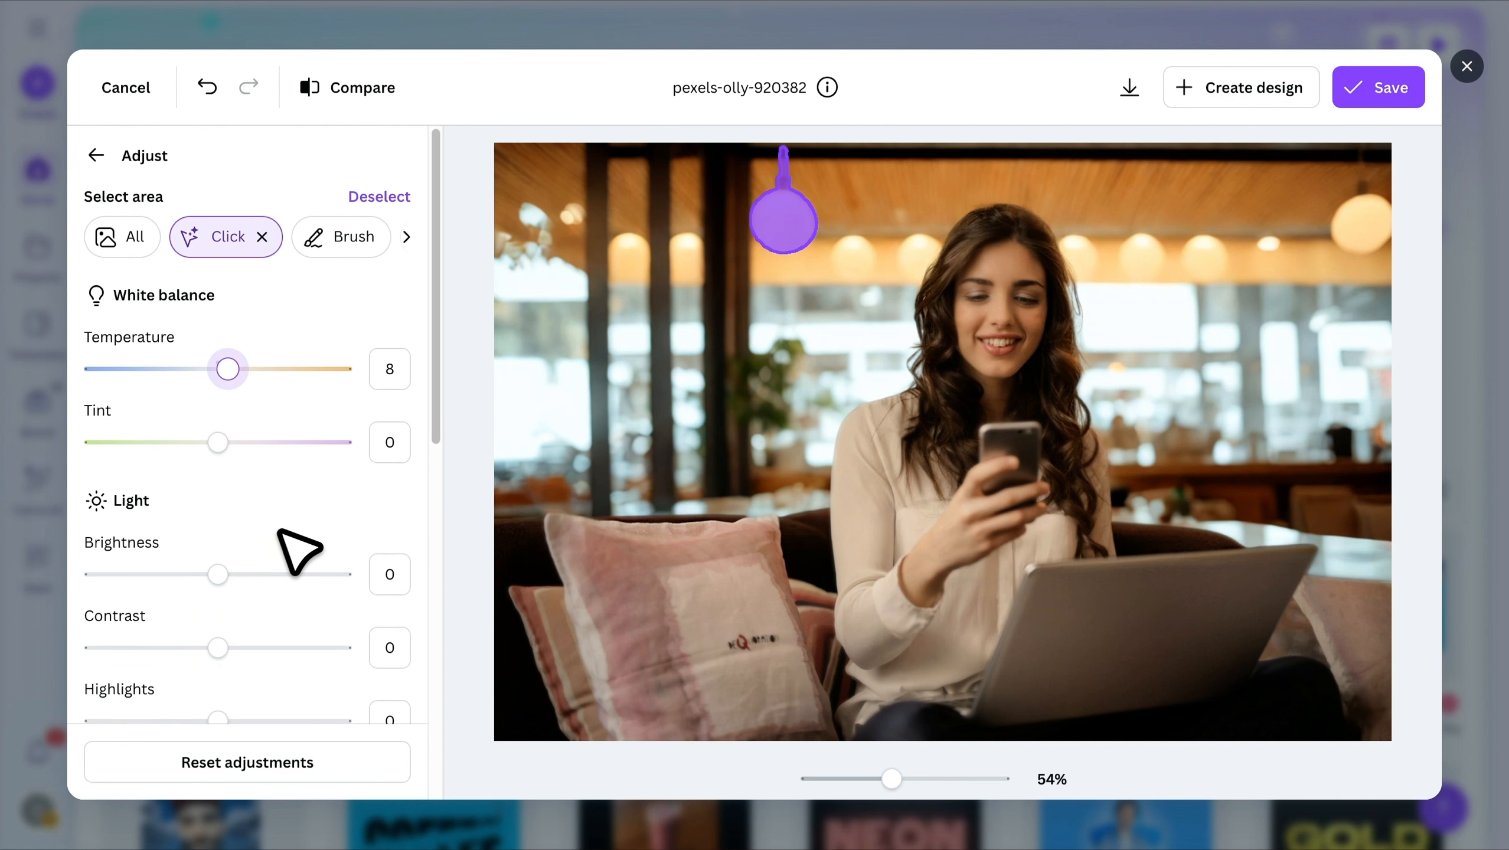
- Try the other adjustment areas: brush over the hanging lamp at size 20, and select the foreground and the background
left_click(353, 236)
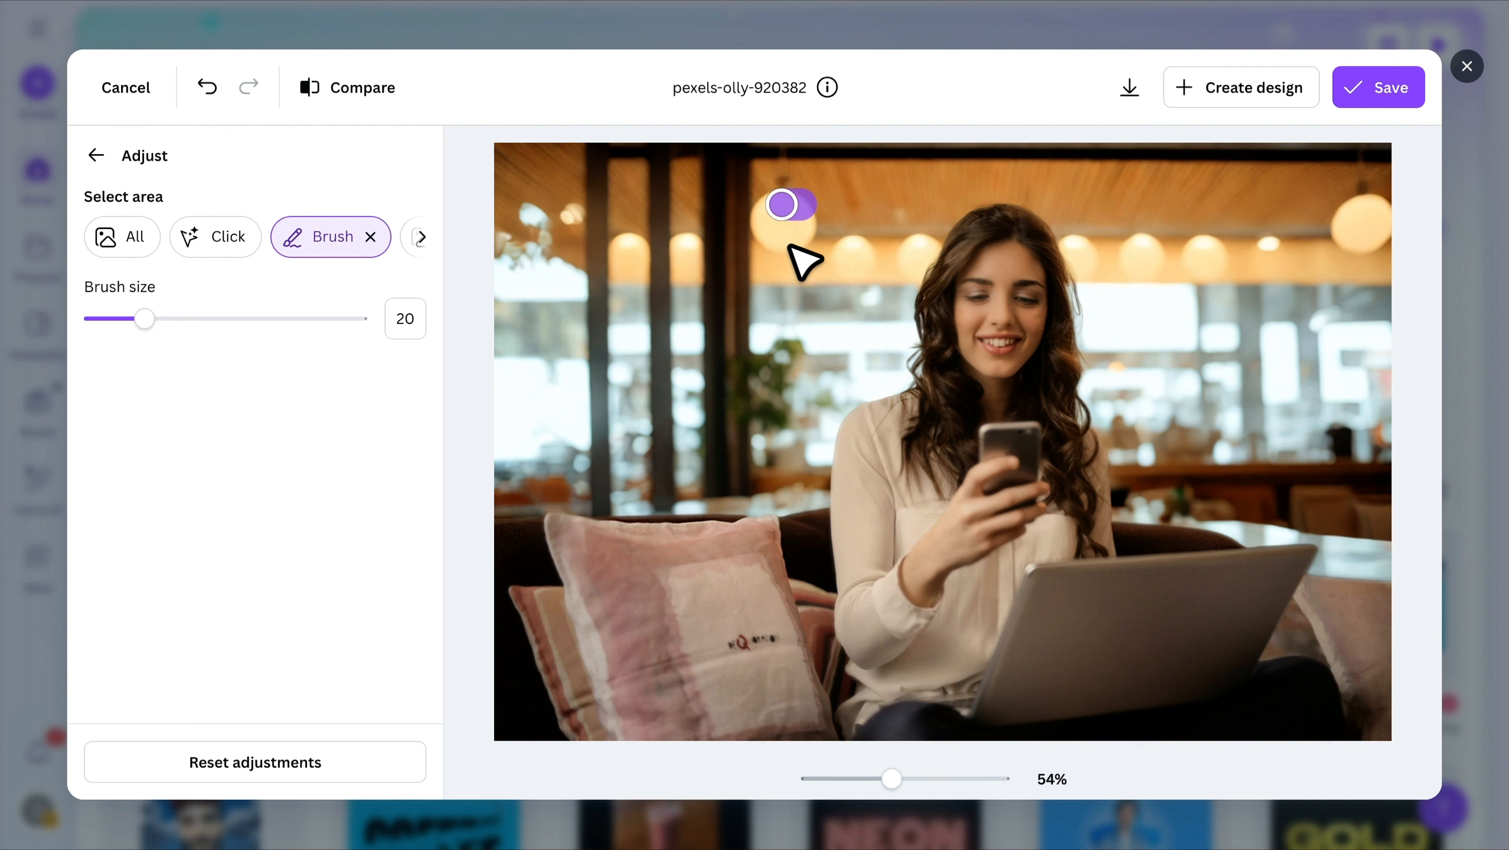
left_click_drag(791, 240, 801, 217)
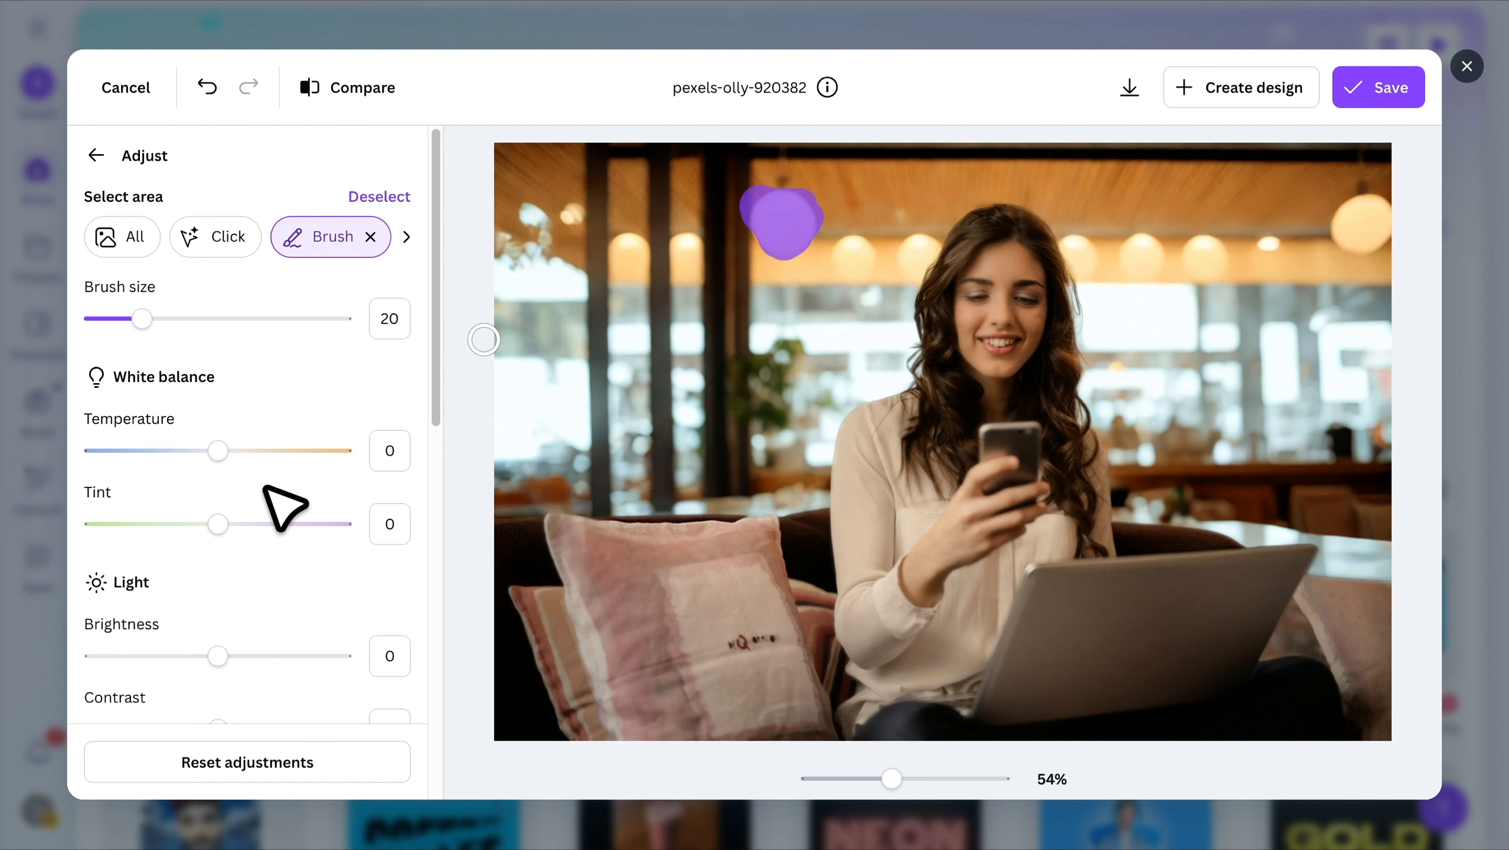
left_click(405, 236)
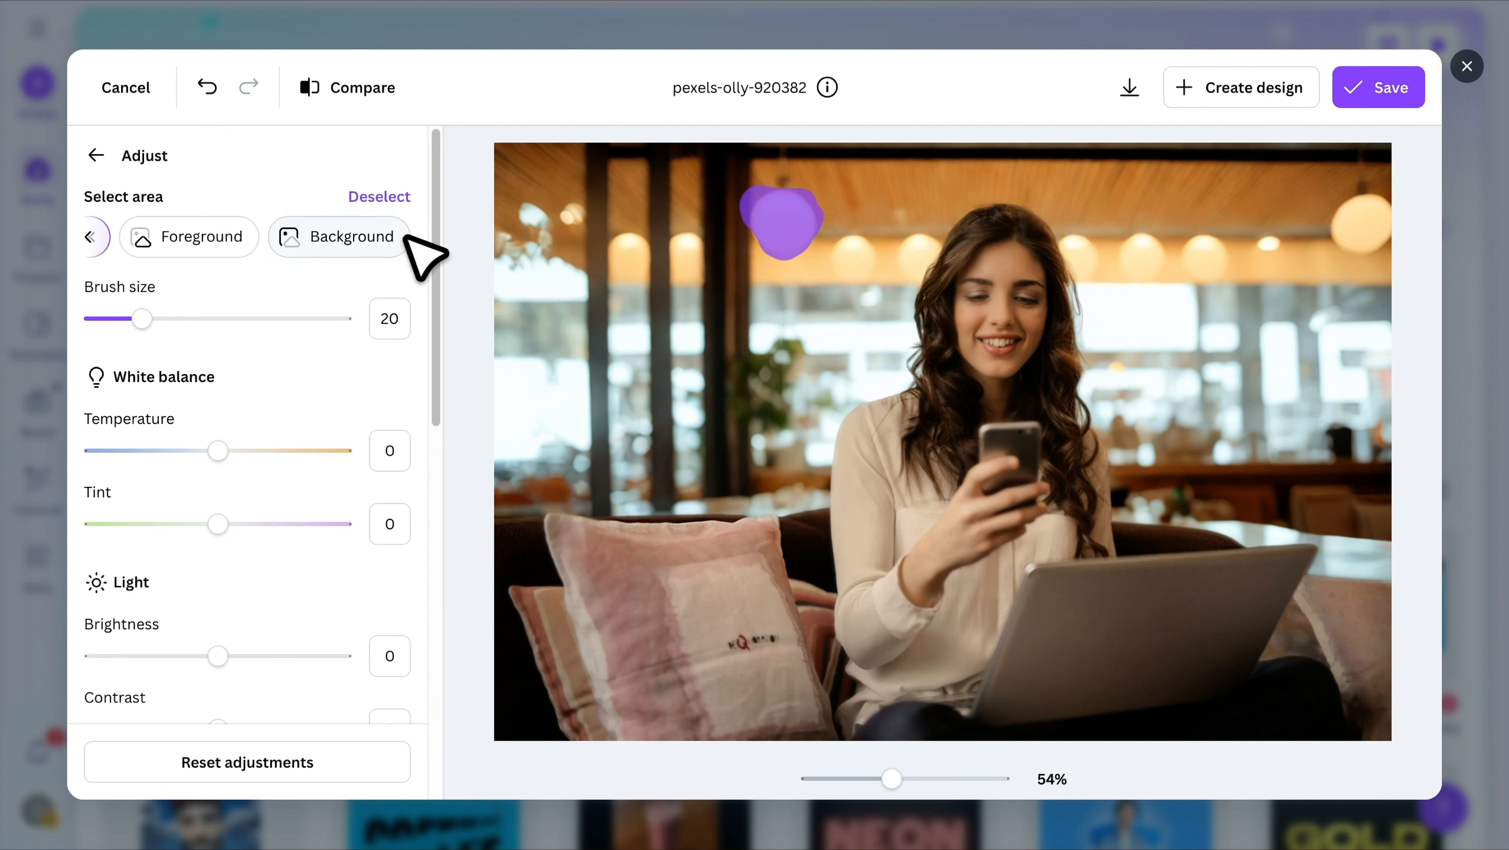
left_click(209, 249)
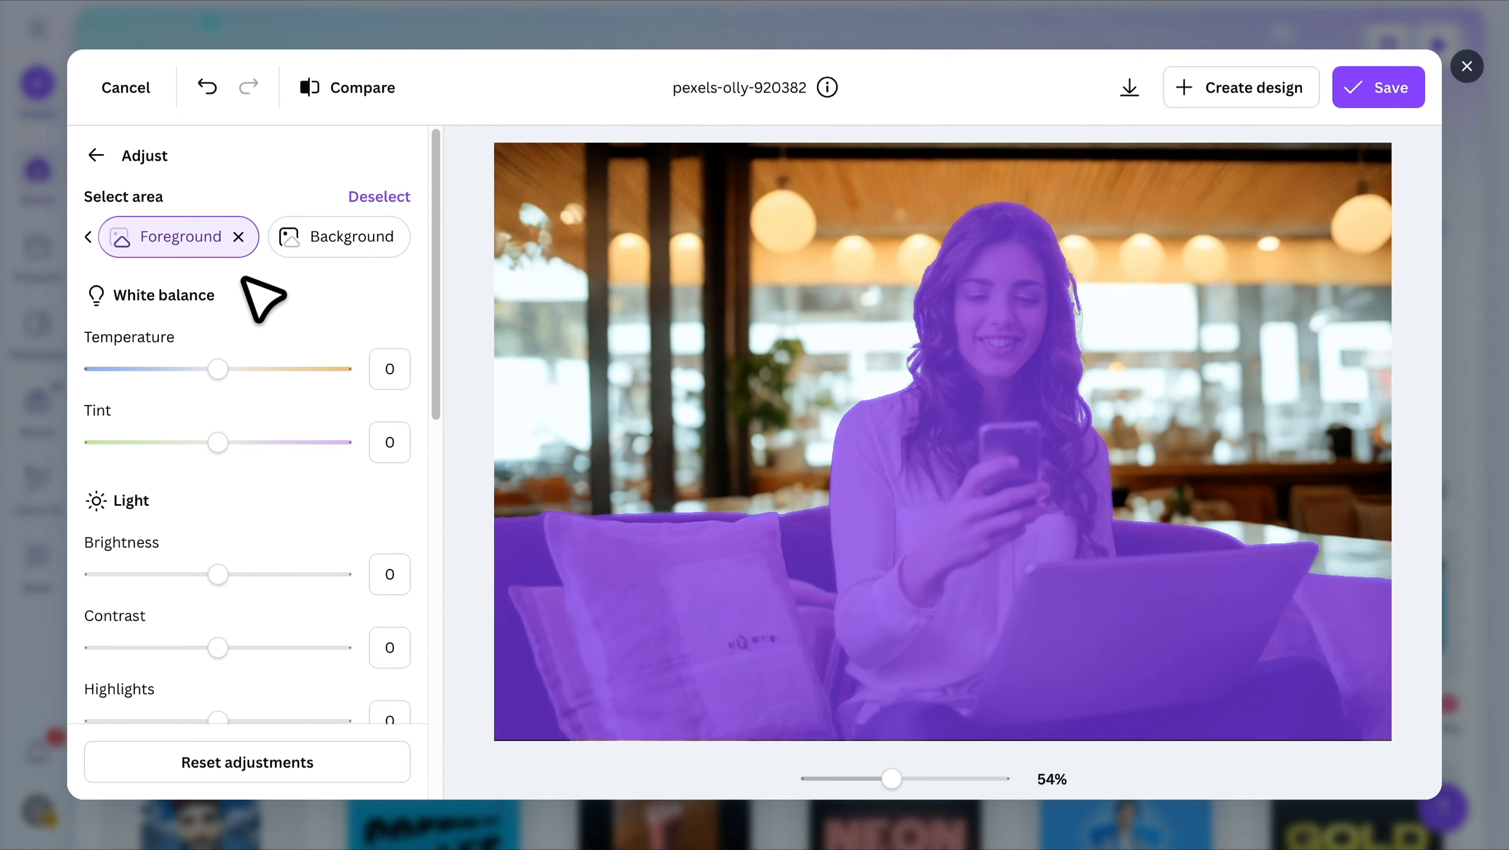
left_click(324, 244)
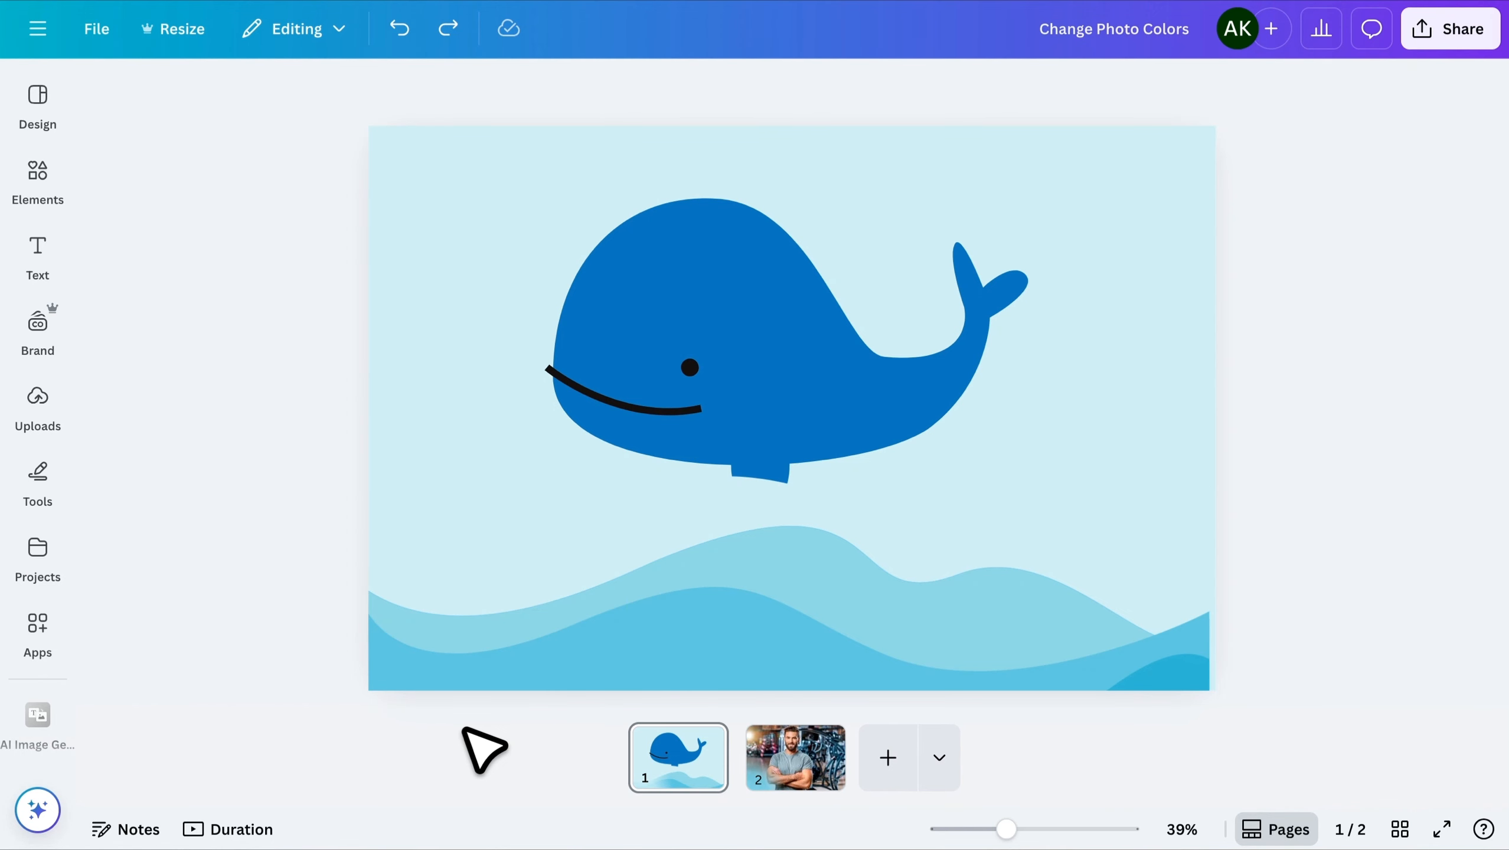
- Recolor the blue whale graphic on page 1, trying a turquoise document color and settling on the default coral red
left_click(714, 327)
left_click(576, 88)
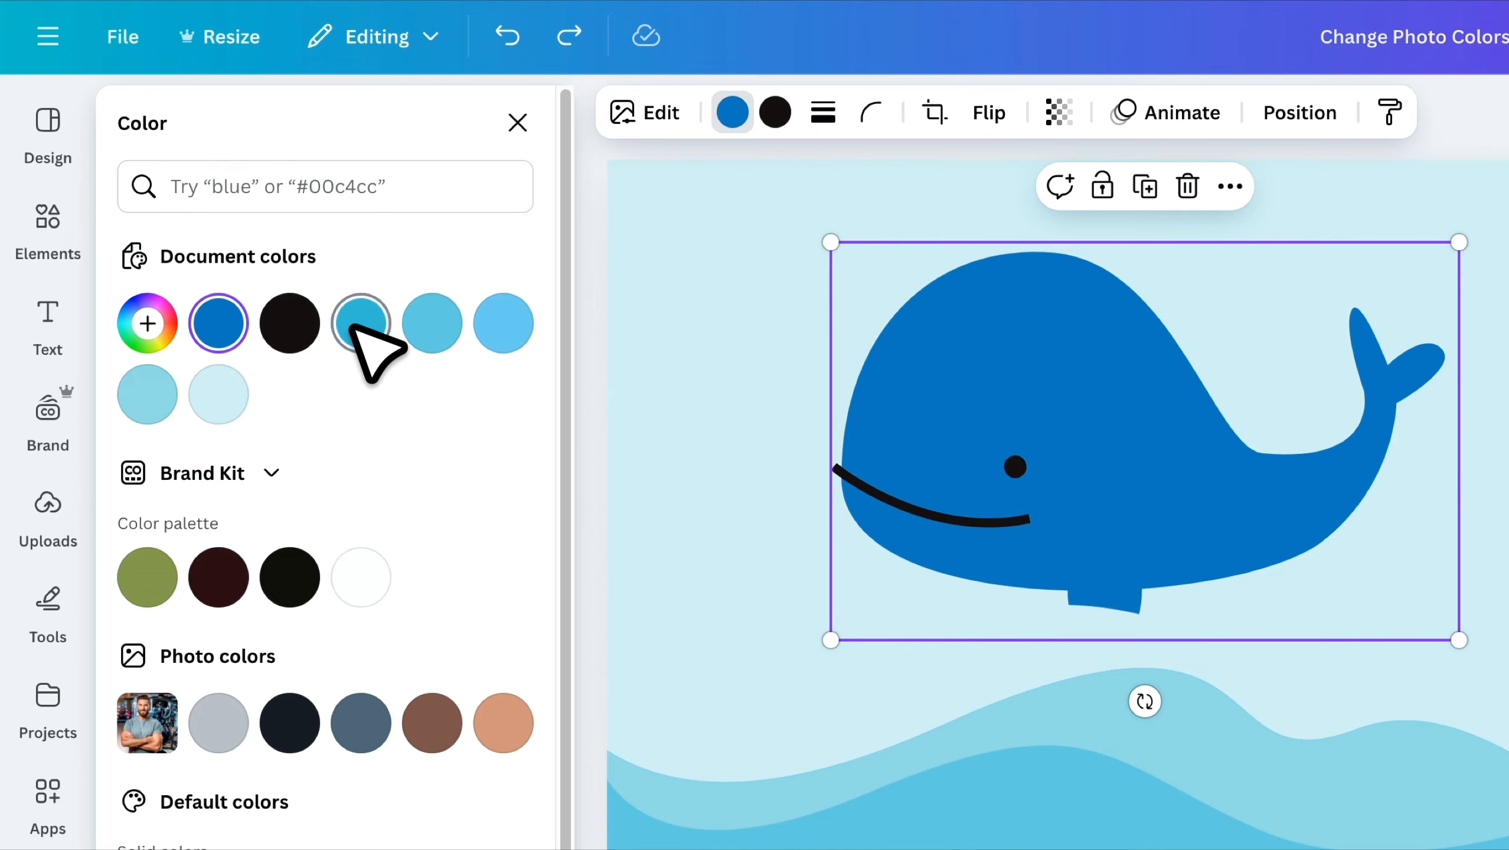
left_click(361, 324)
left_click(218, 749)
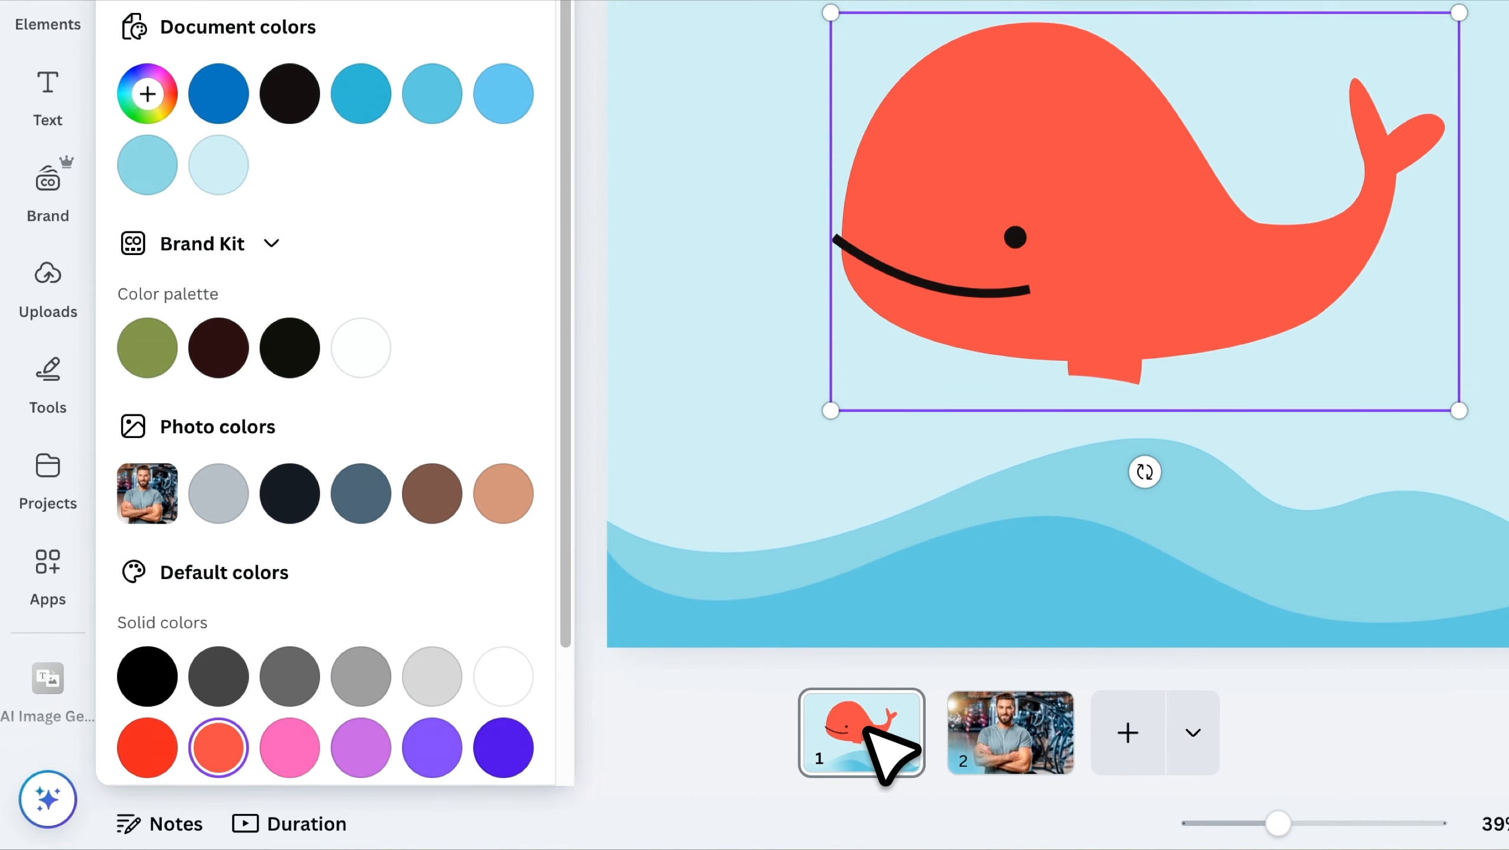
- Recolor the blue-gray tones of the gym photo on page 2 with the turquoise document color, and with the default coral red
left_click(992, 725)
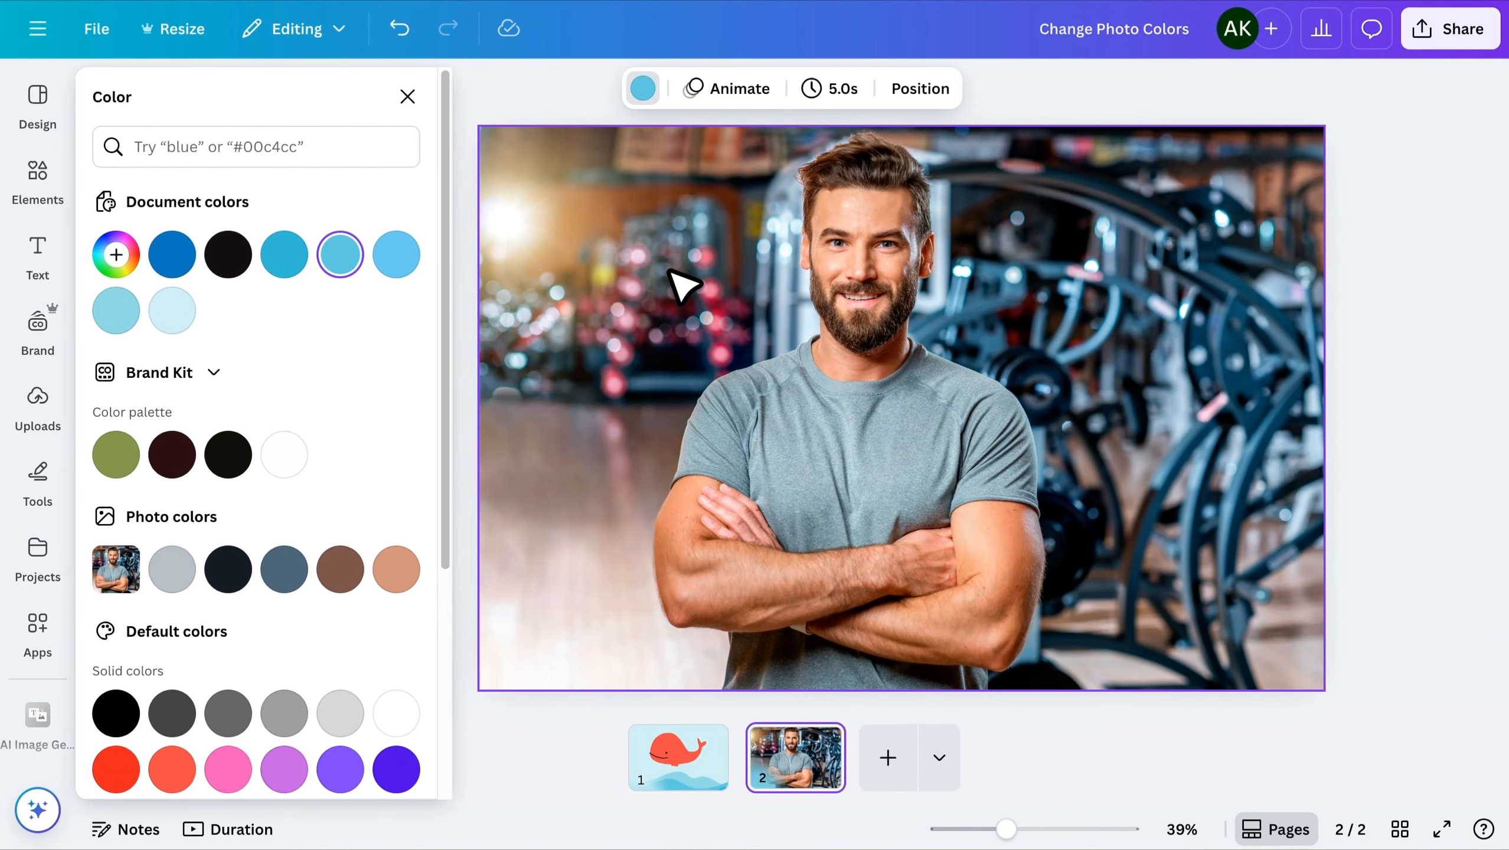
left_click(684, 287)
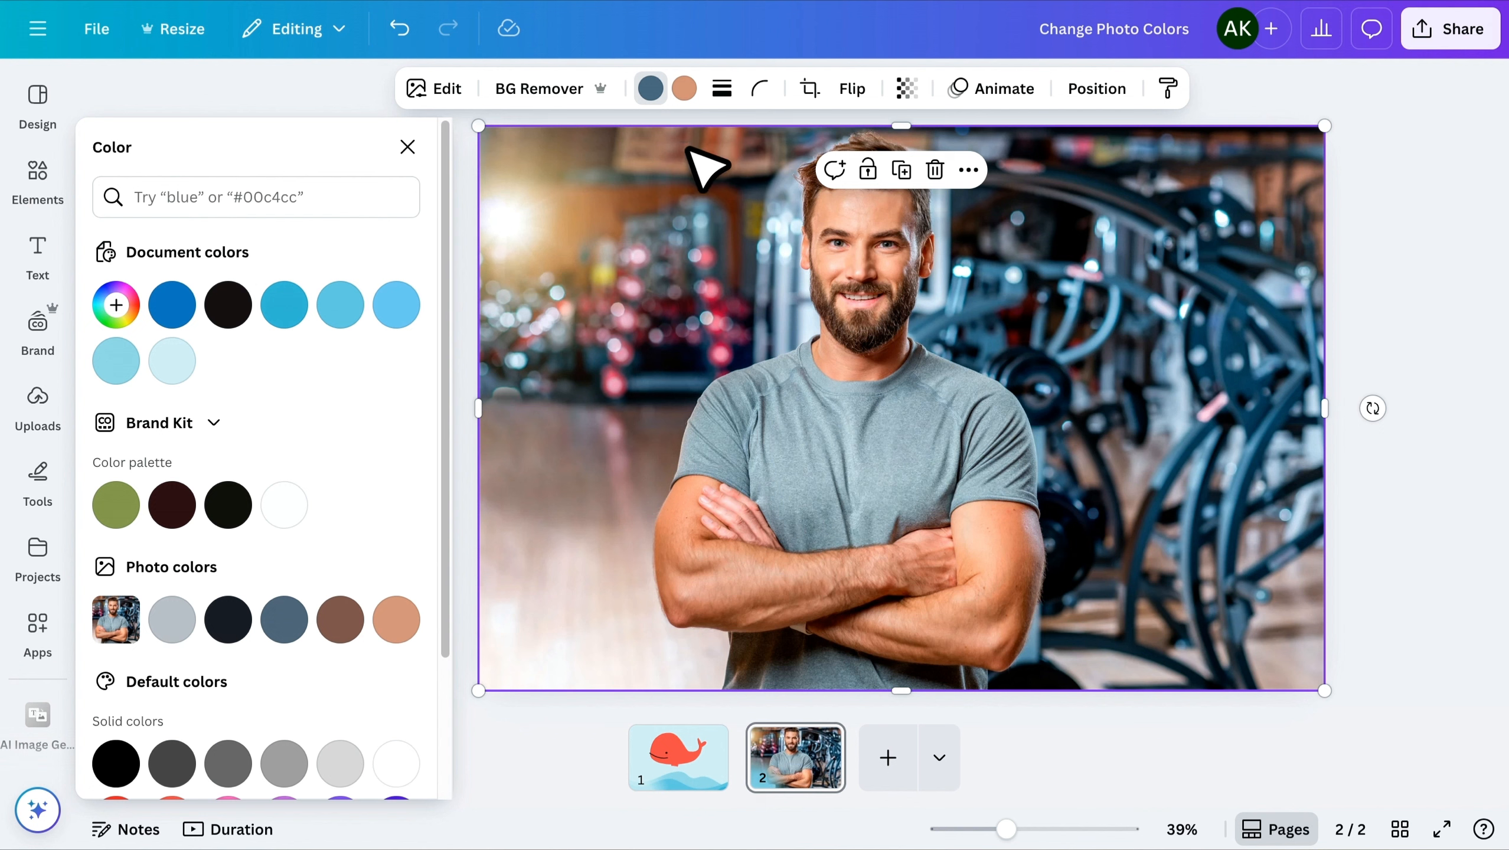
left_click(283, 307)
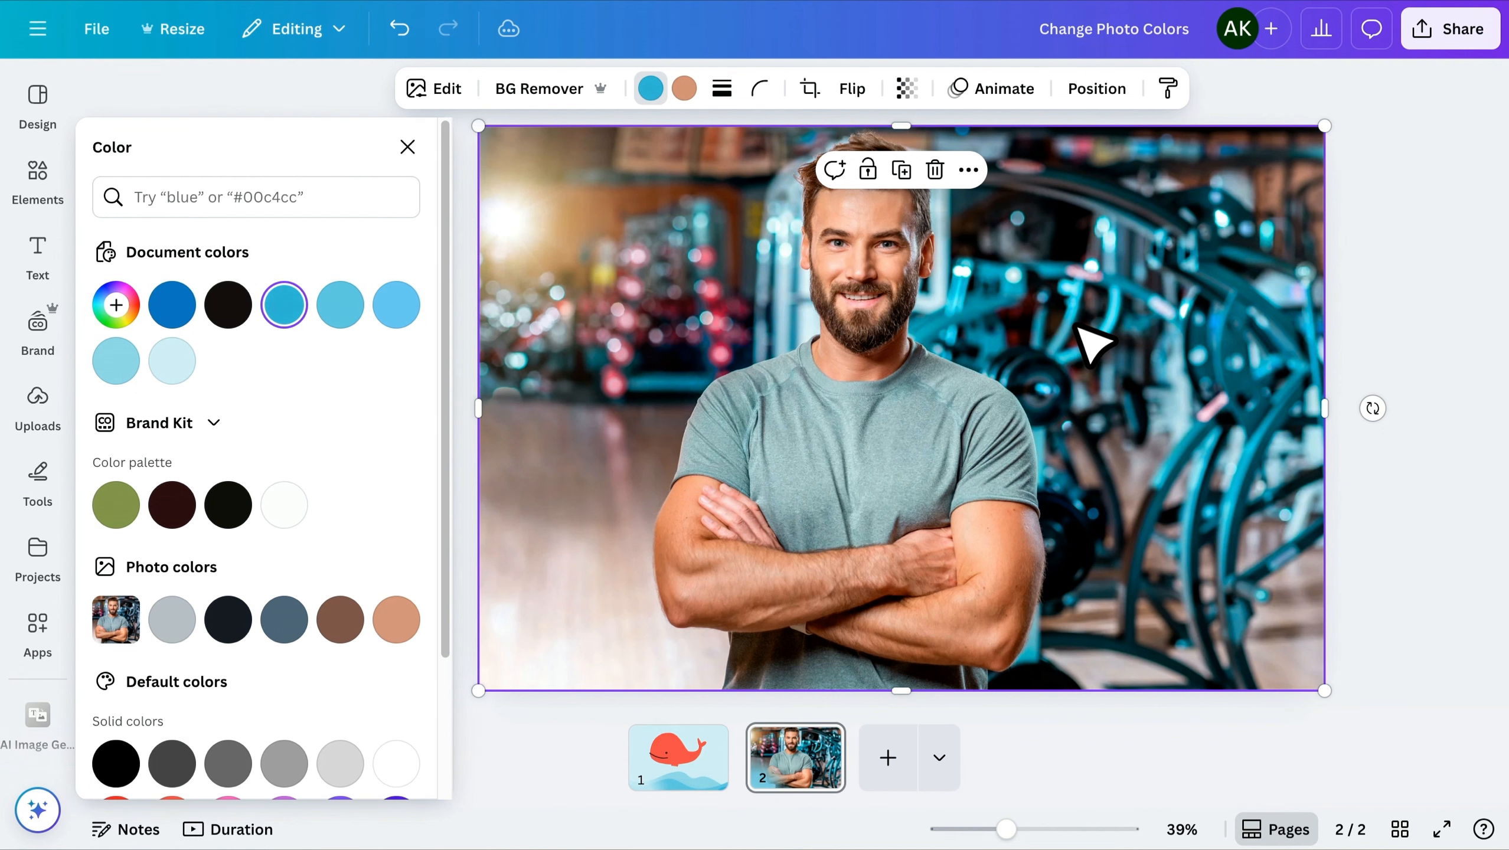
scroll(412, 634, "down", 3)
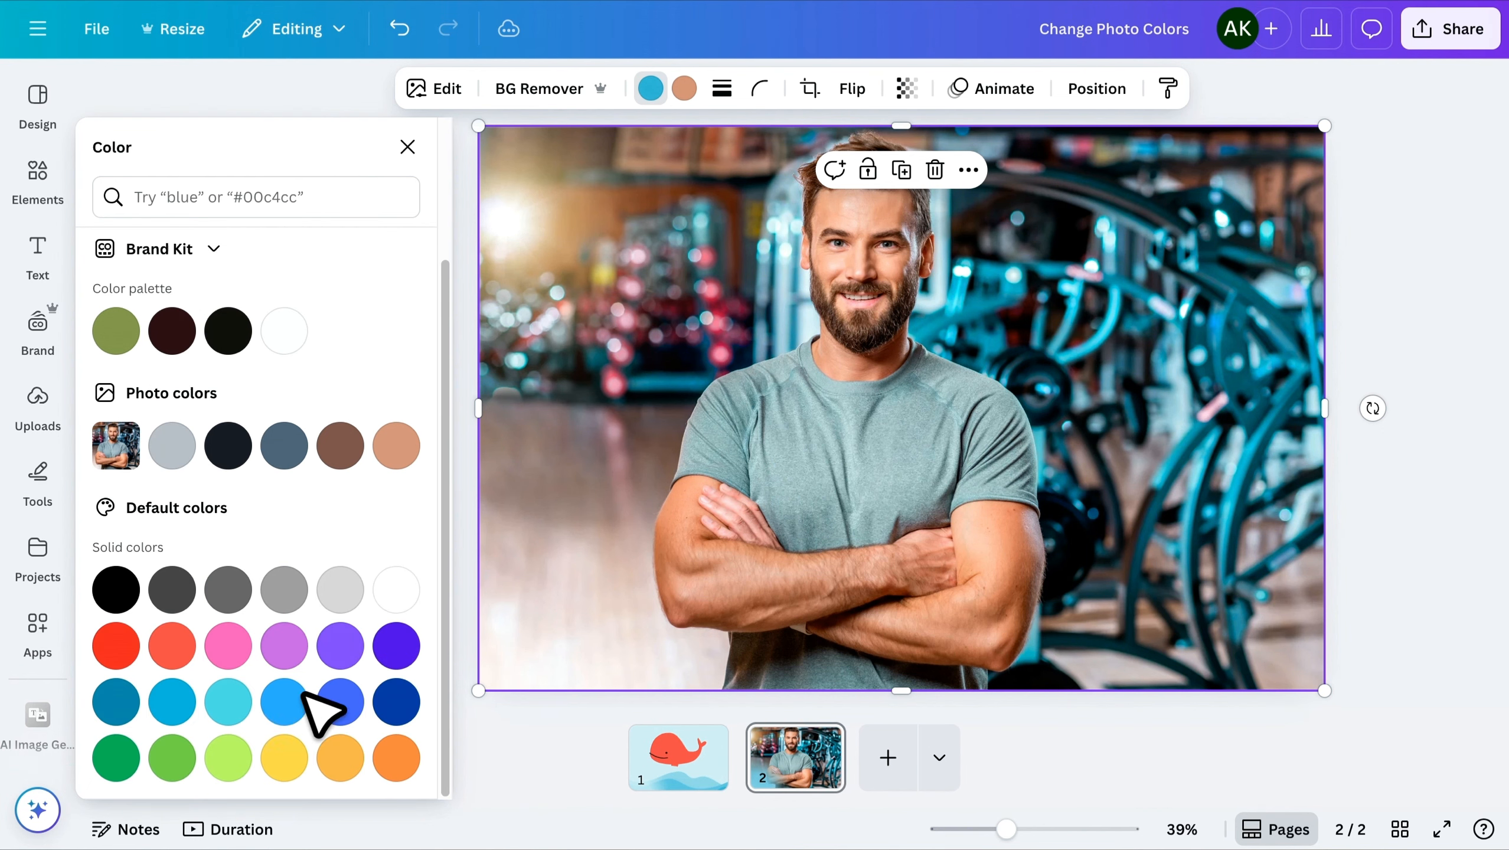
left_click(178, 654)
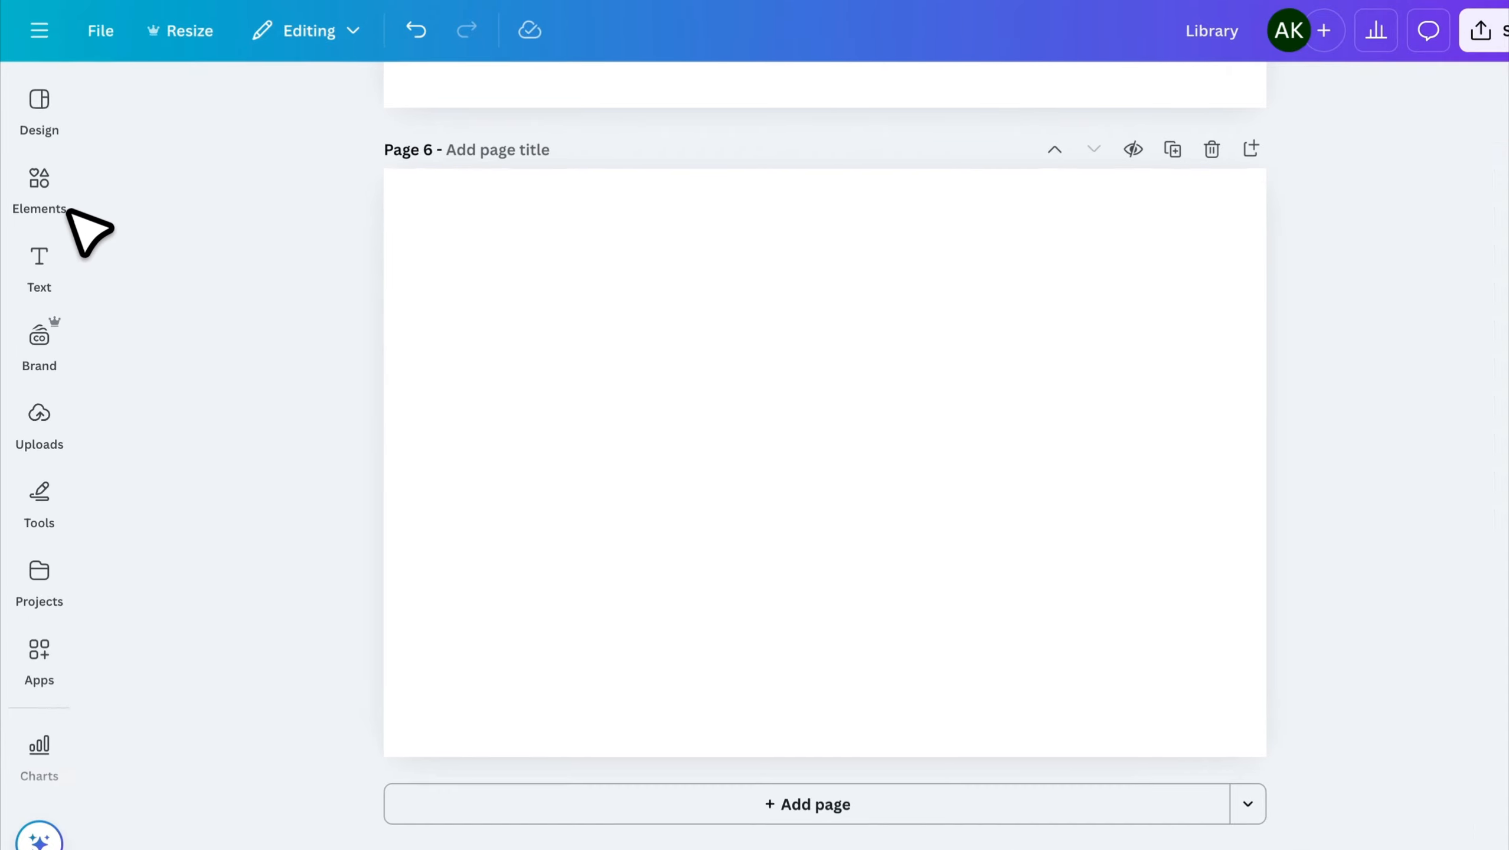
- Search the elements for "stick figure" graphics and insert the pensive sitting figure on page 6
left_click(37, 174)
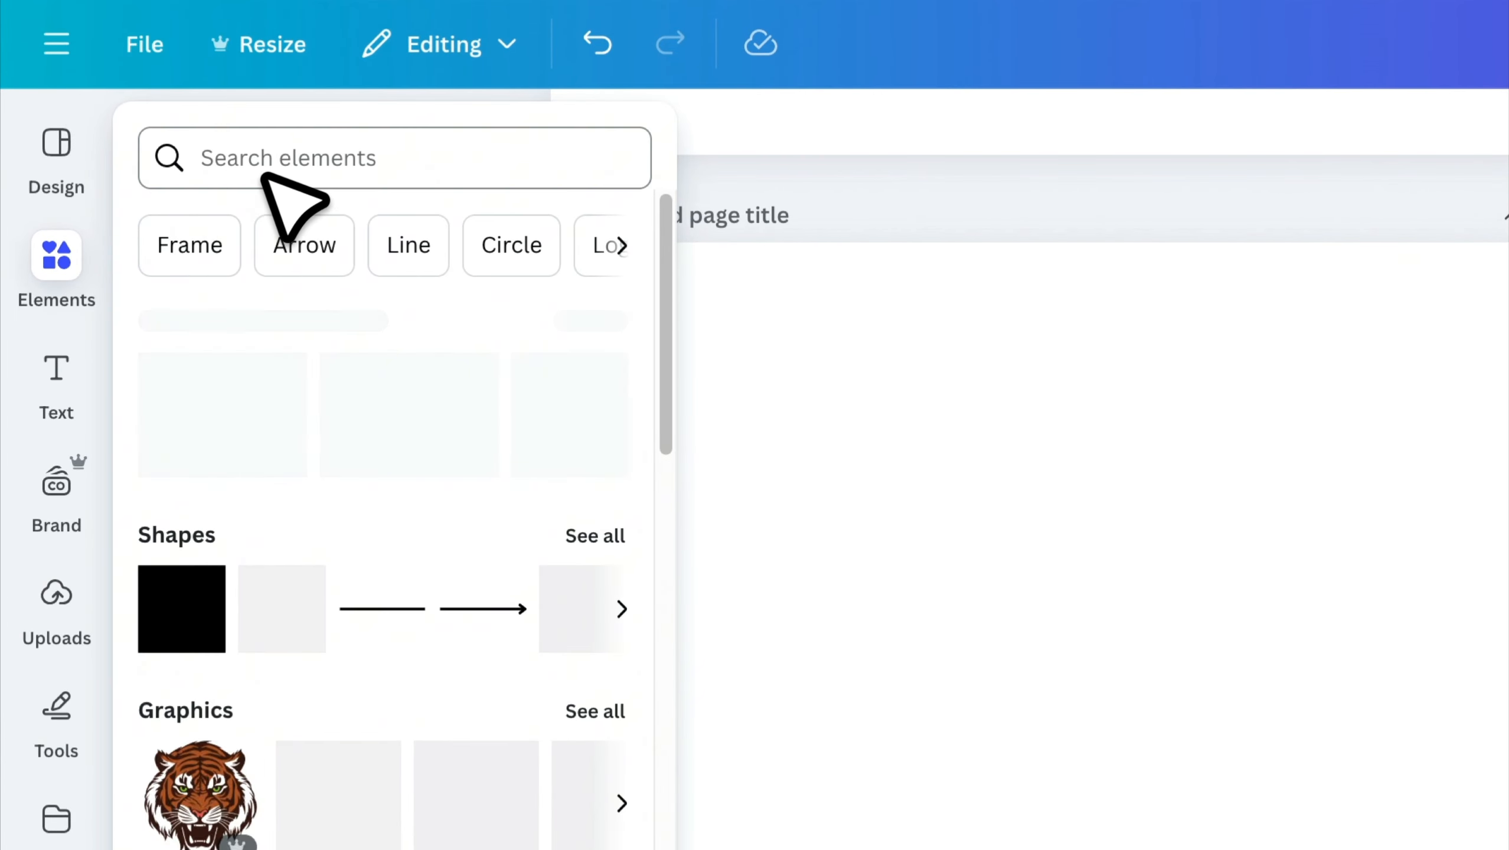
left_click(265, 178)
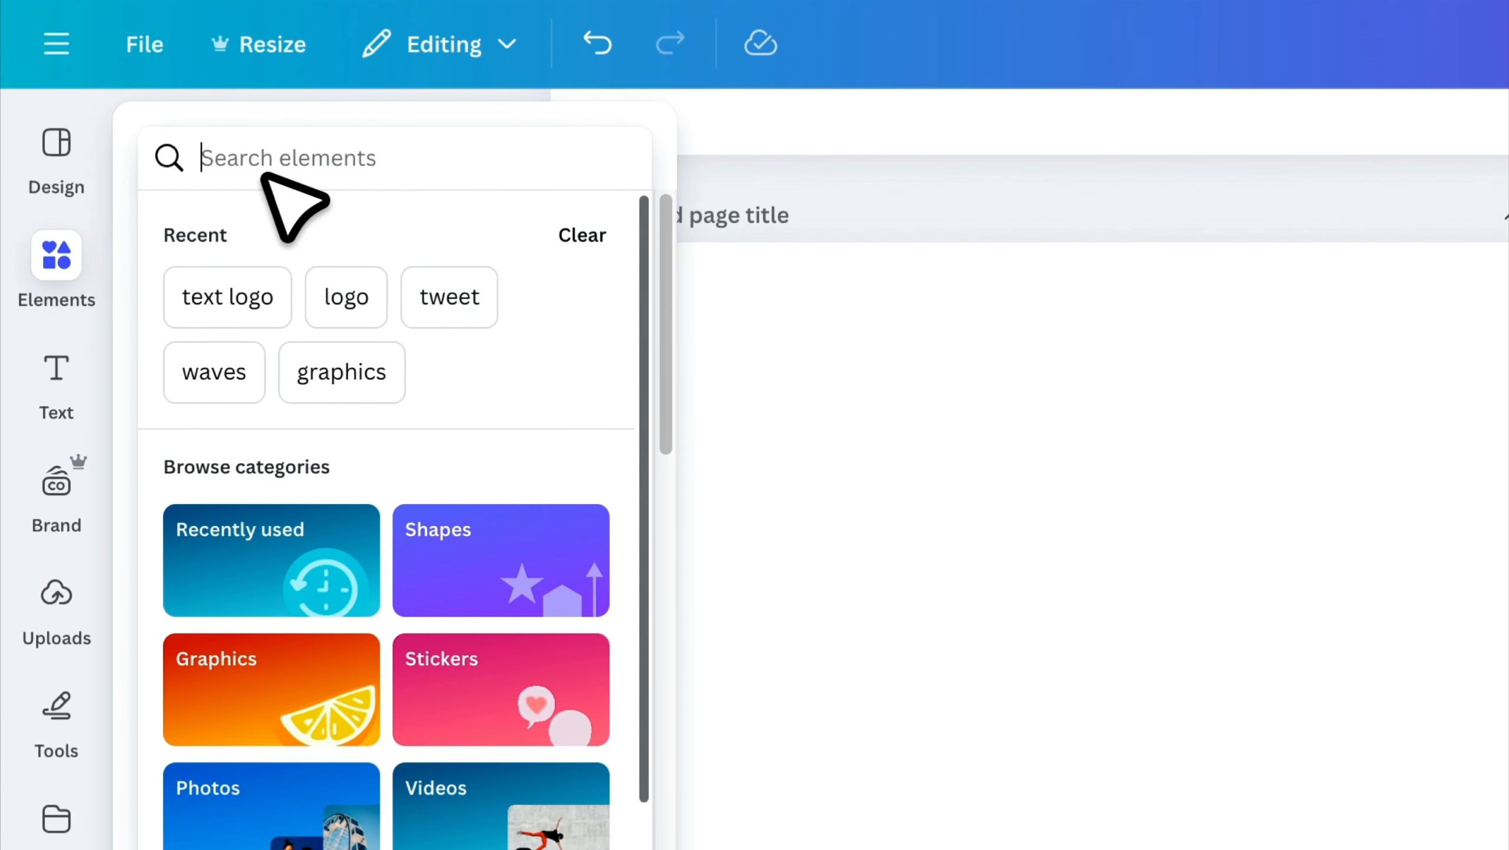
type("stick figure")
key("Return")
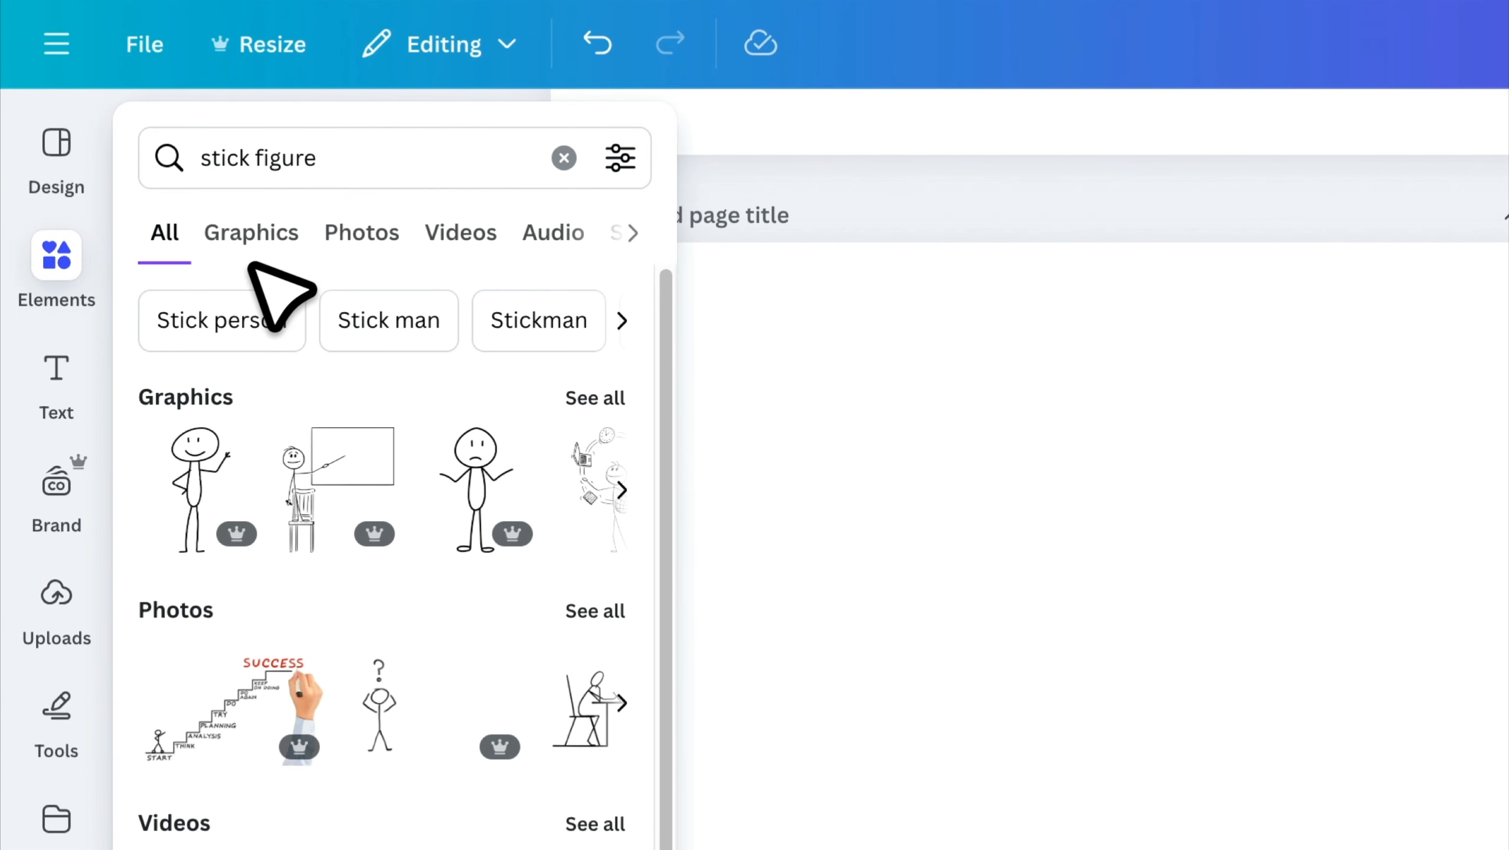
left_click(597, 397)
scroll(520, 595, "down", 1)
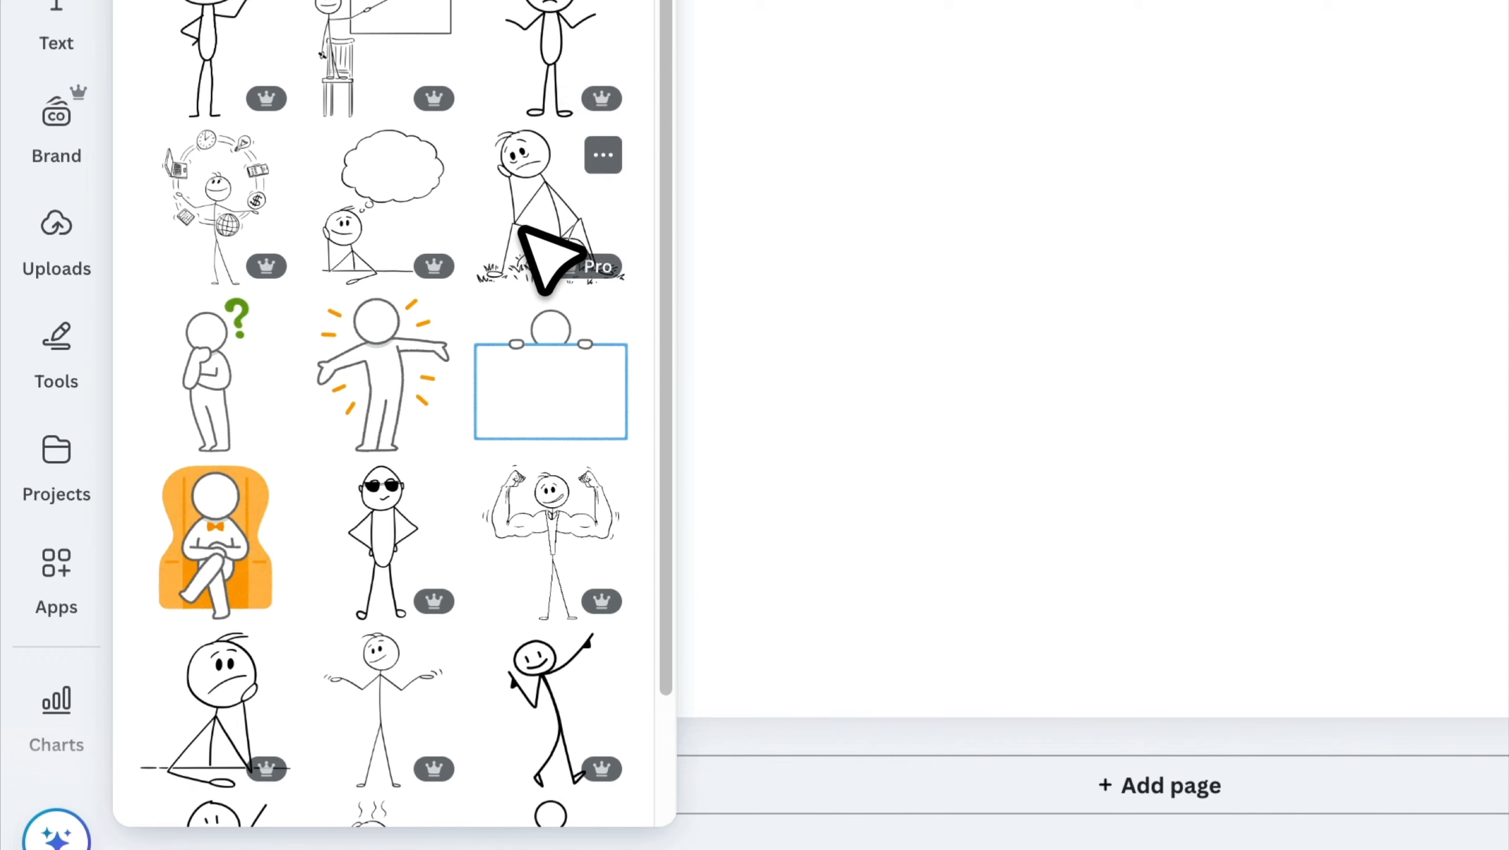
scroll(517, 268, "down", 5)
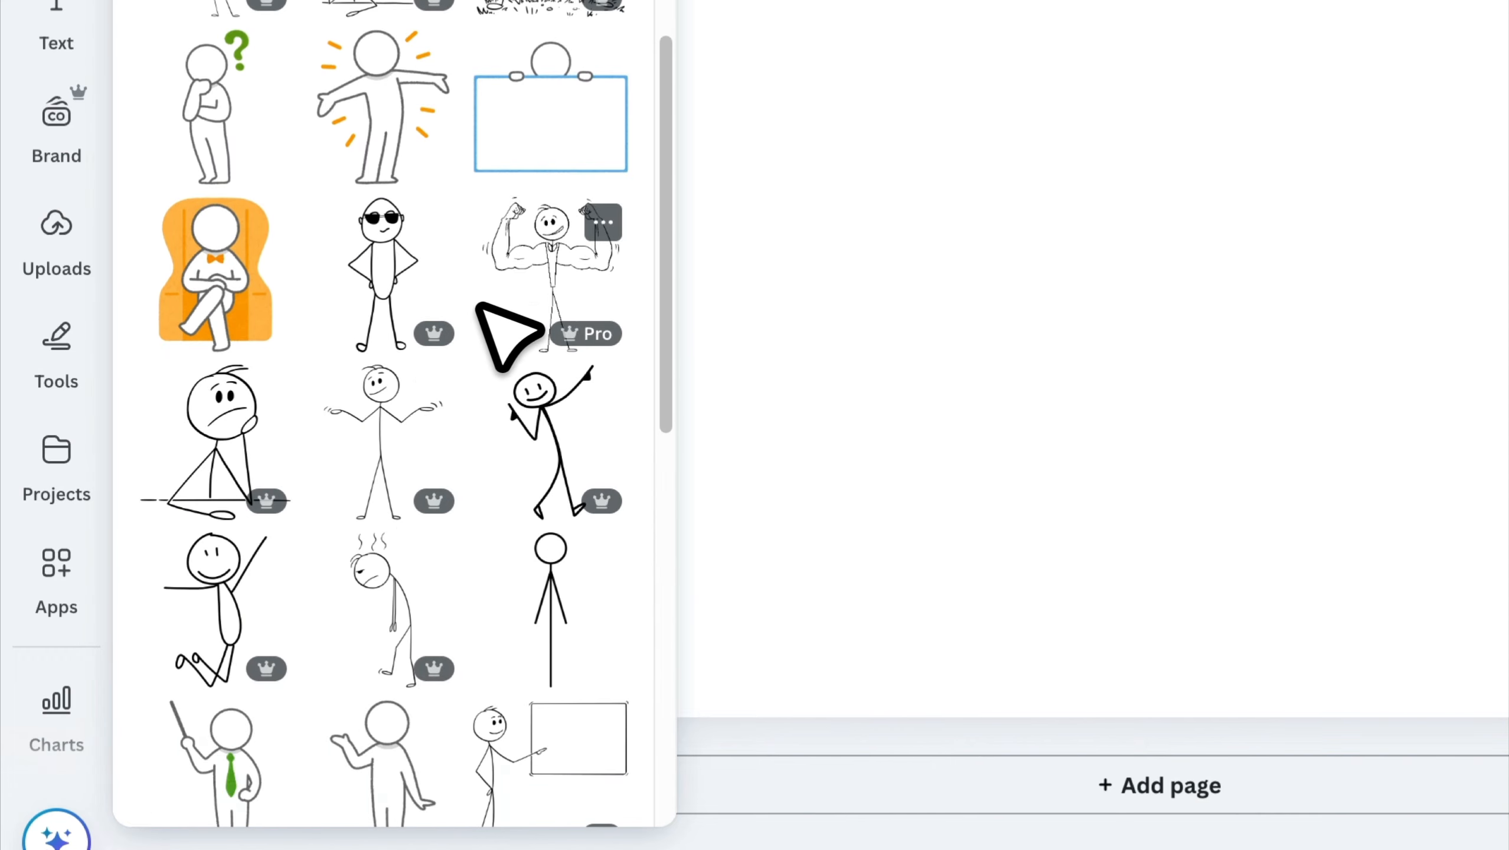
left_click(238, 449)
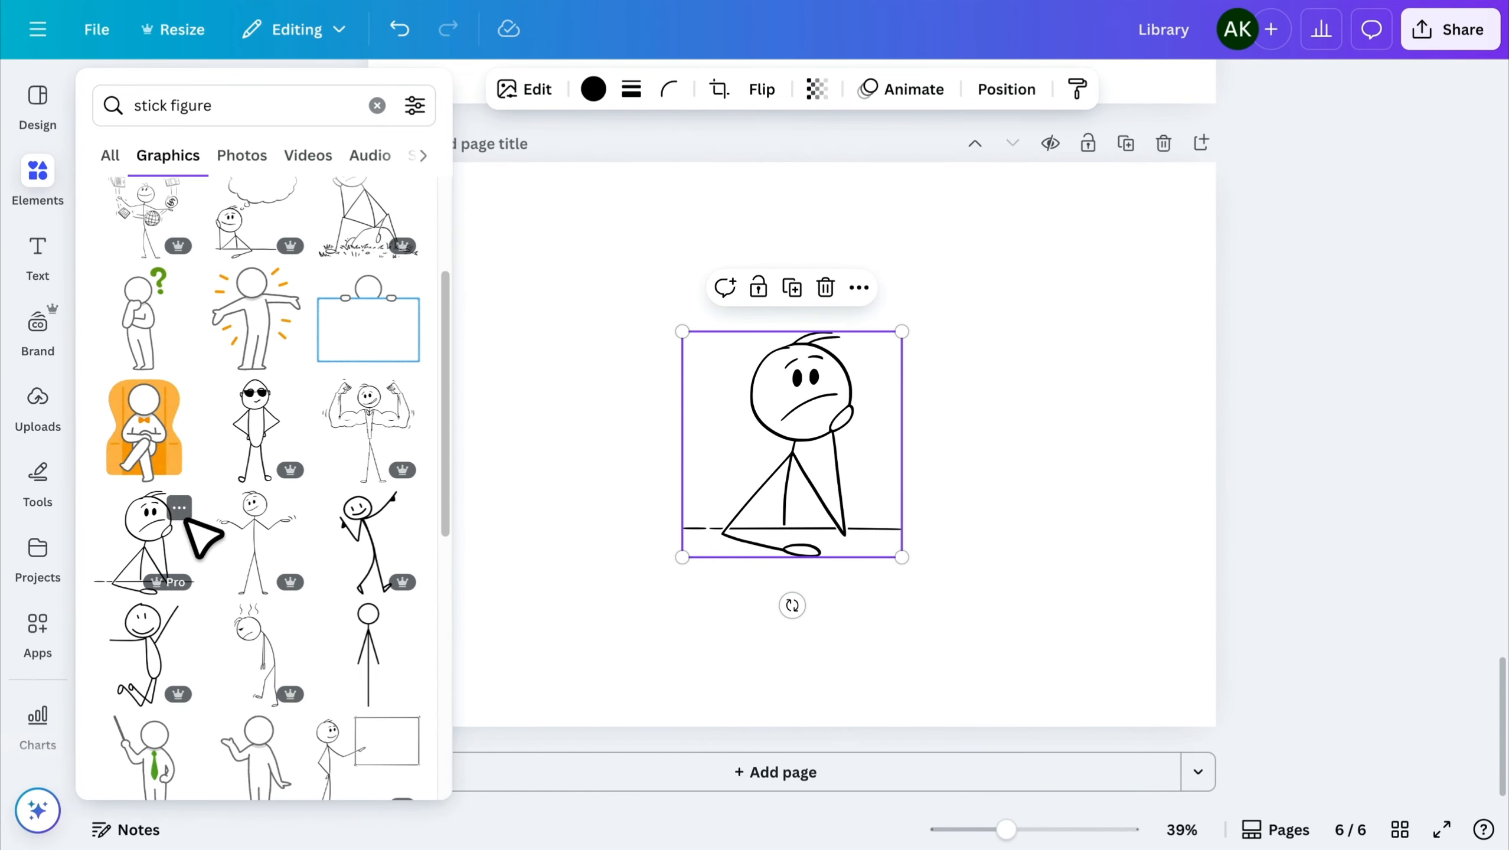
- Look up more elements by the creator of the pensive stick figure and browse all of that creator's graphics
left_click(183, 502)
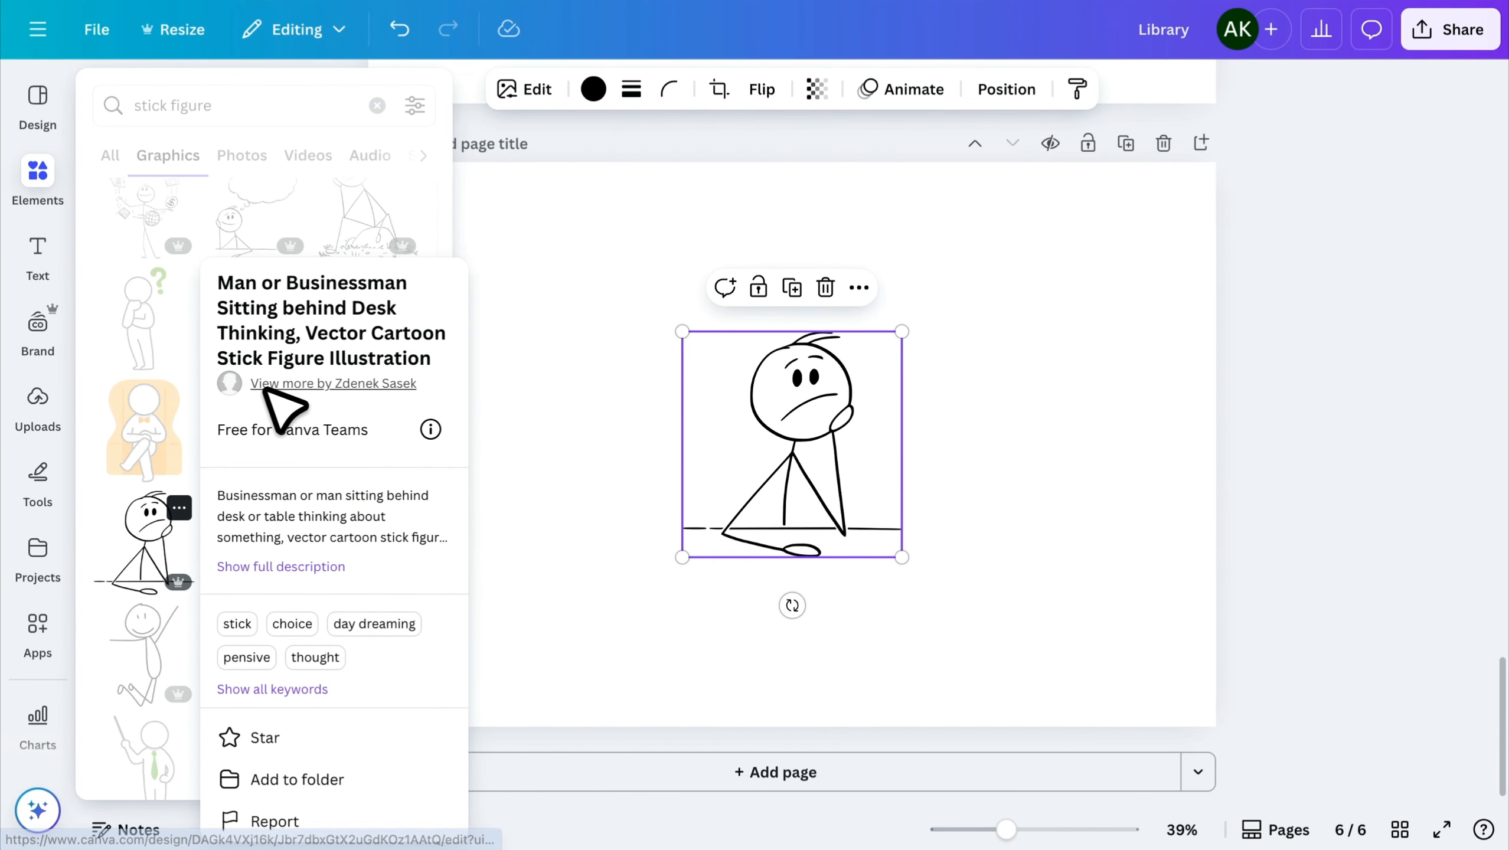
left_click(357, 385)
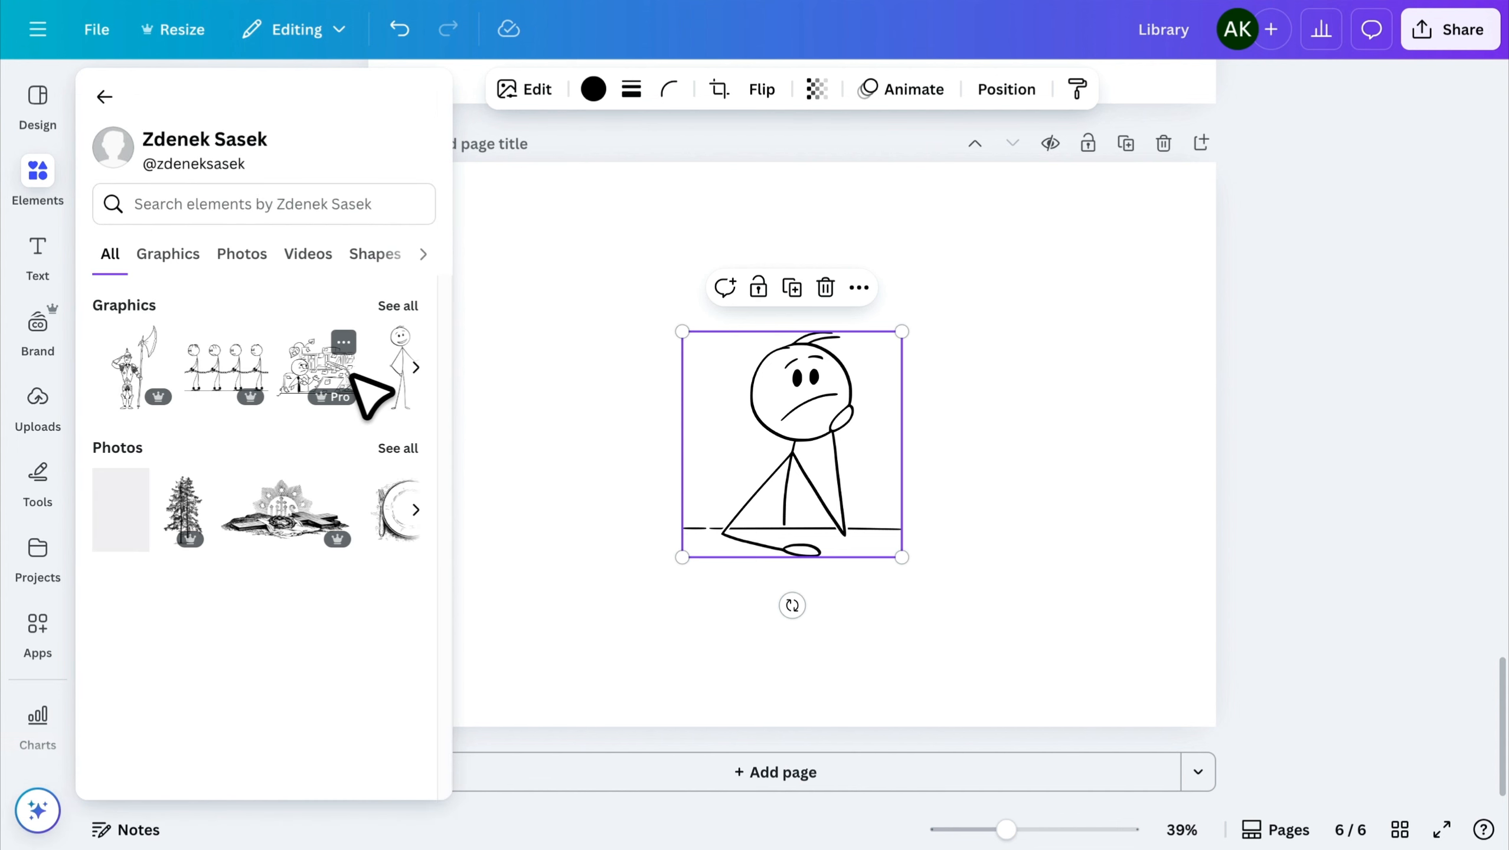
left_click(393, 306)
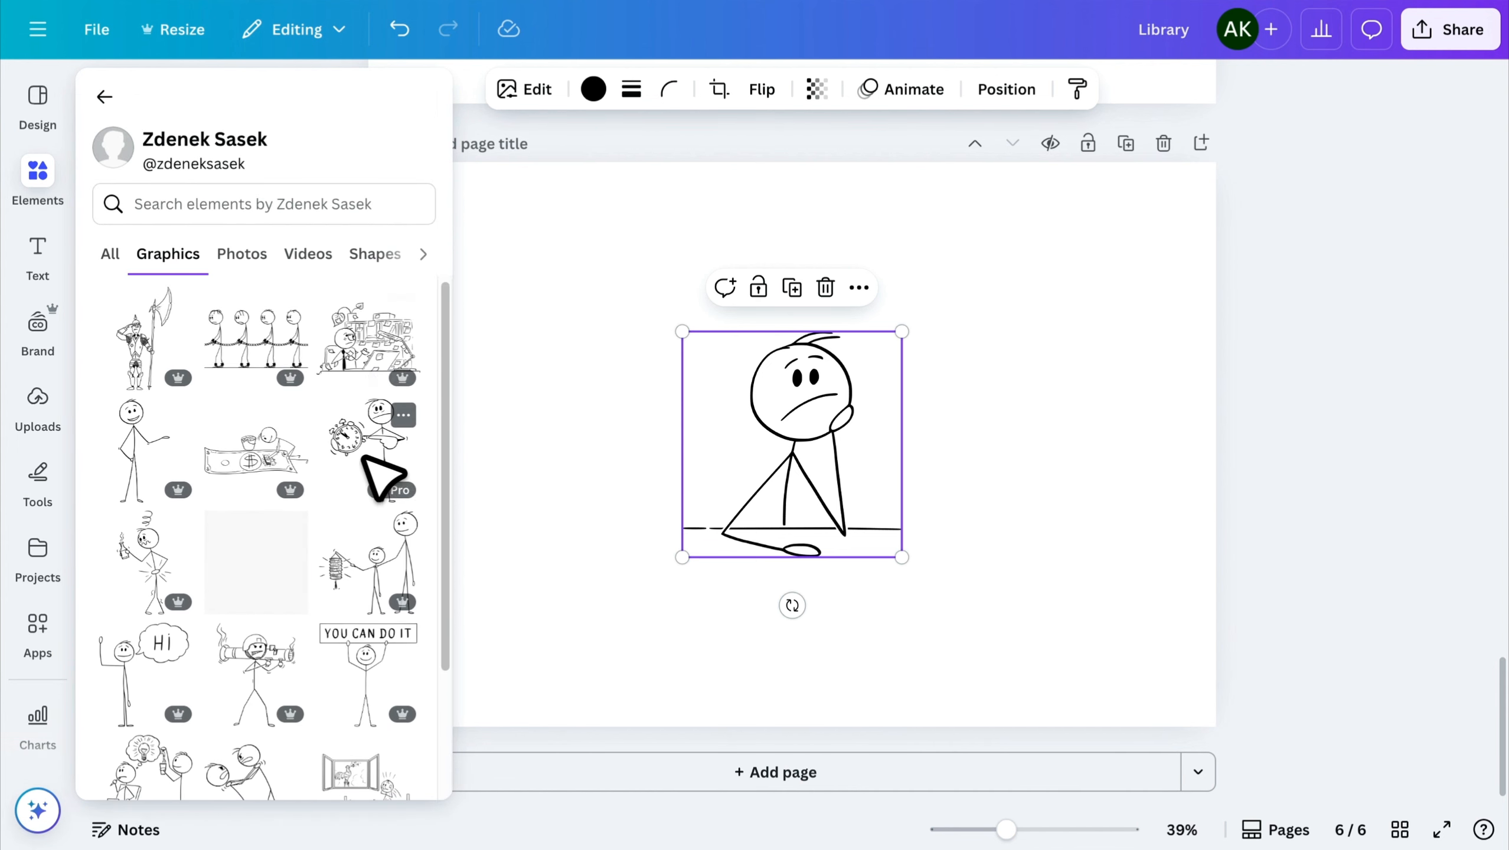
scroll(377, 473, "down", 10)
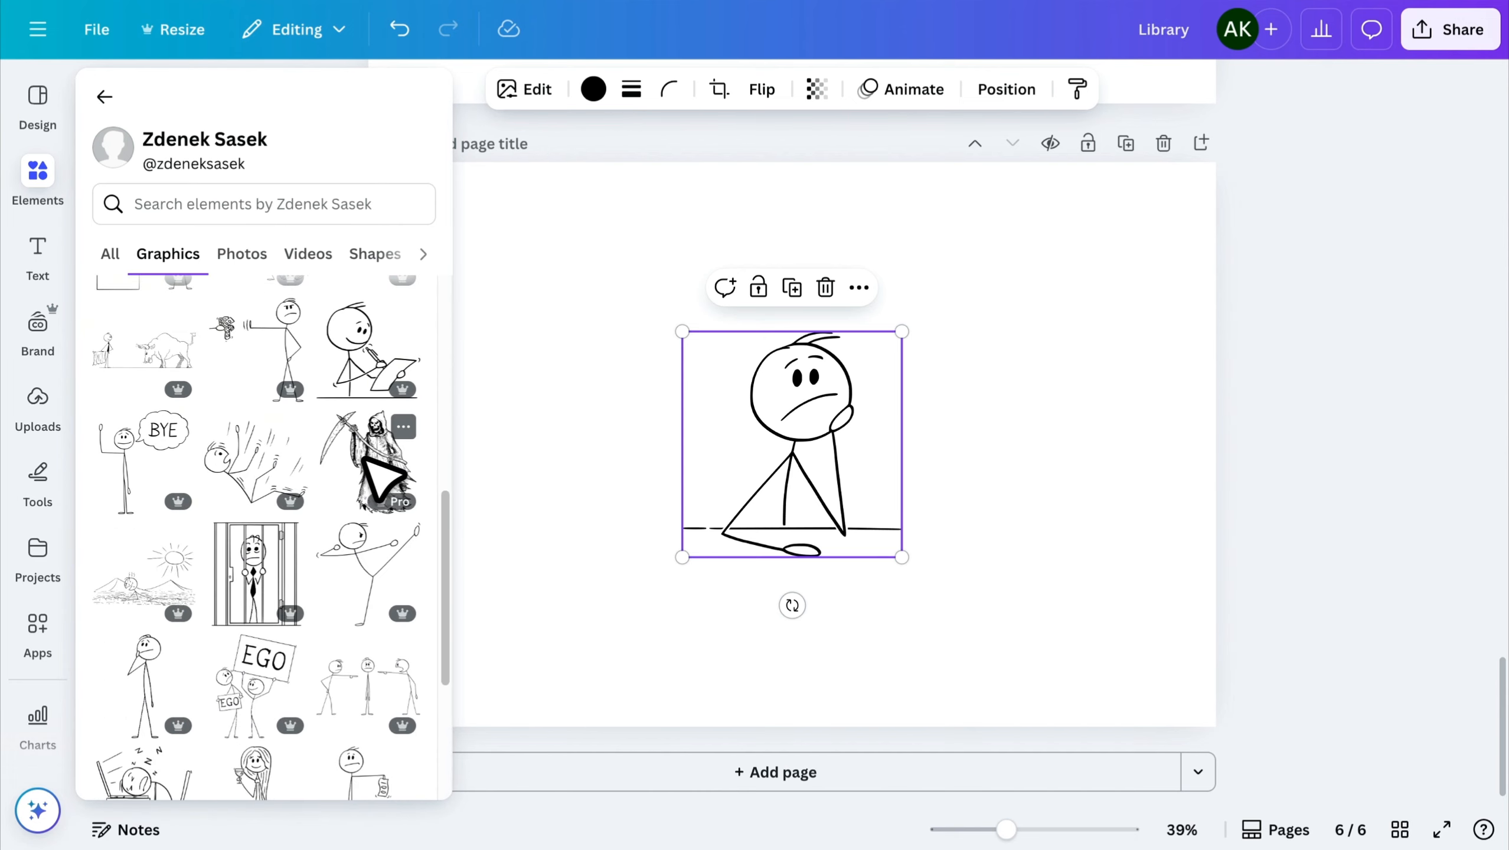
scroll(381, 476, "down", 4)
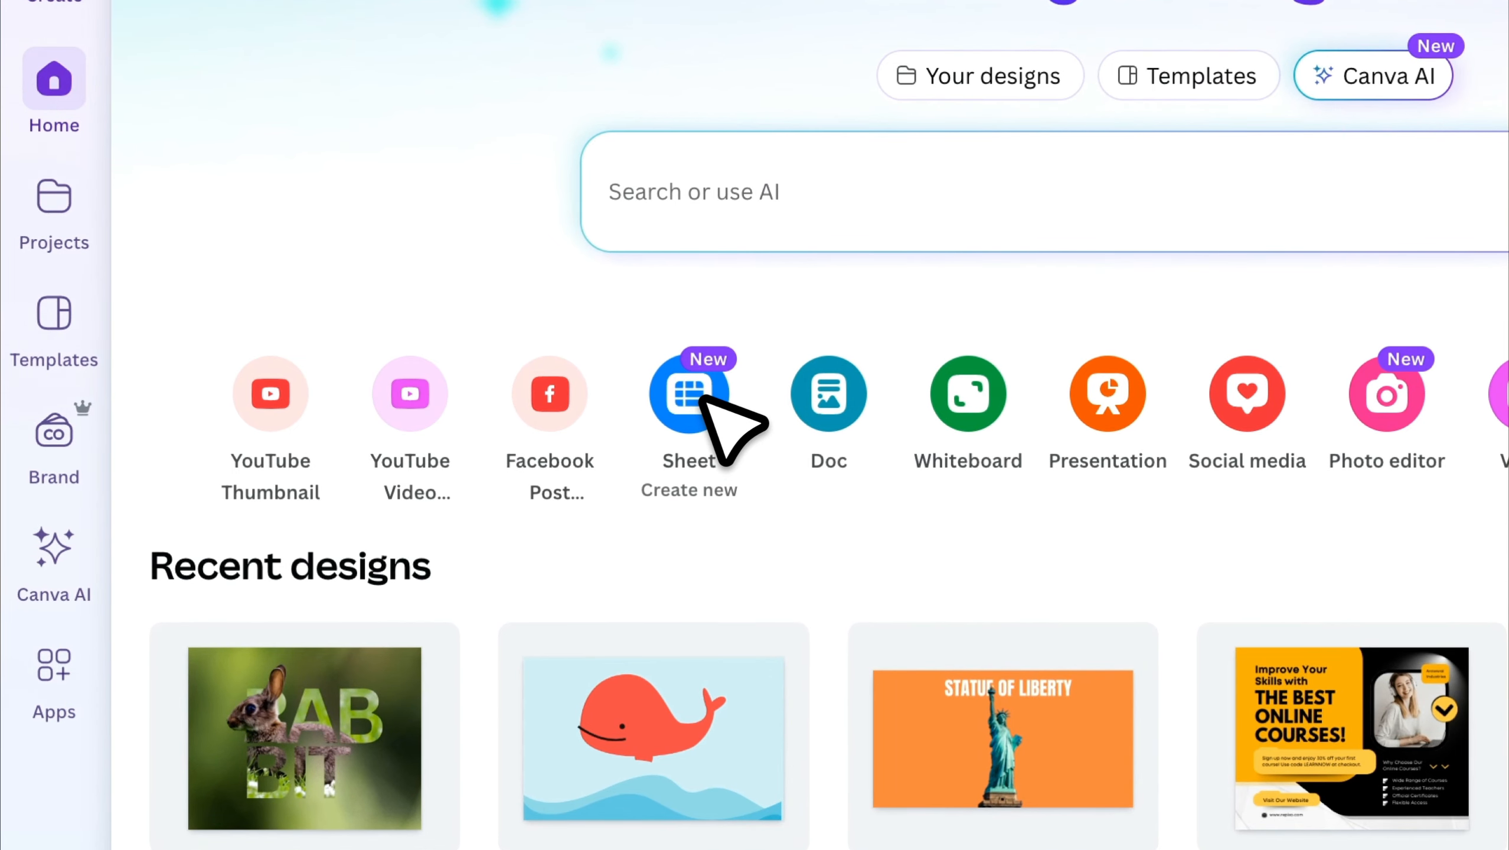
- Create a new blank Sheet, dismiss the introduction tips, and browse the available sheet templates
left_click(702, 399)
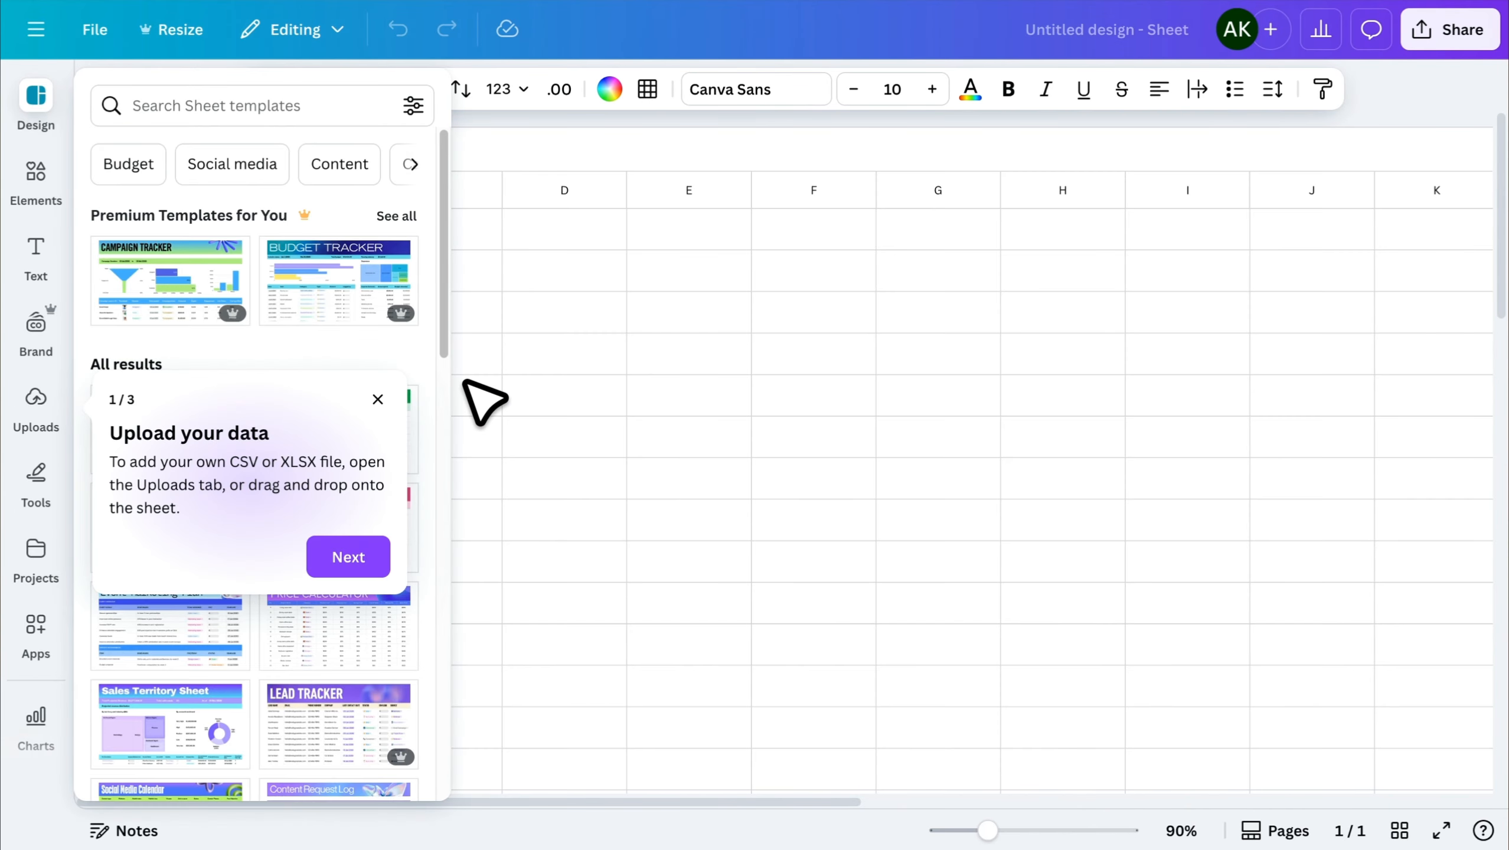
left_click(378, 399)
scroll(395, 413, "down", 5)
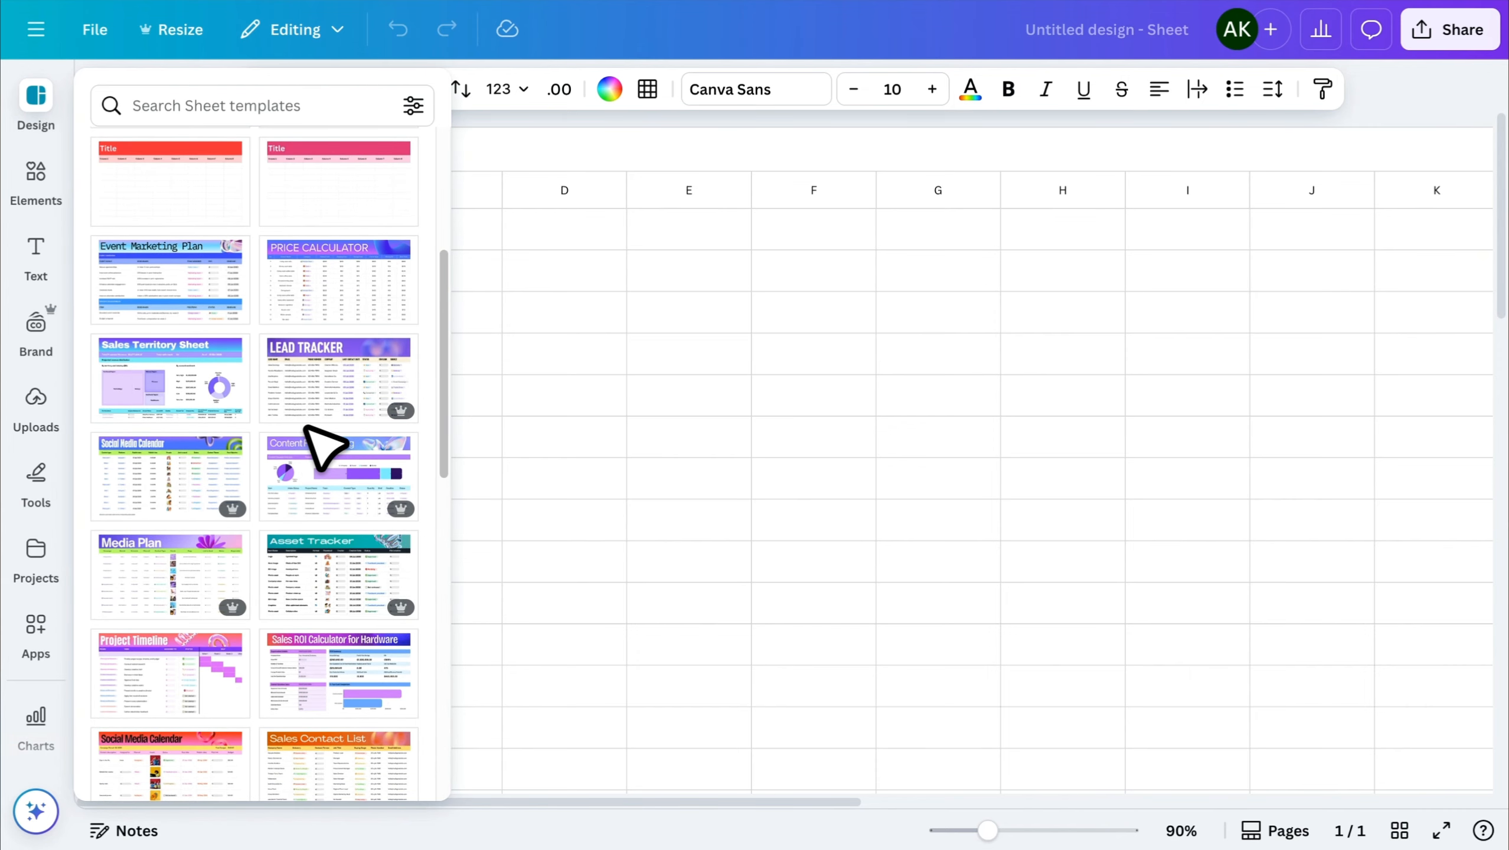
scroll(321, 440, "down", 2)
scroll(321, 446, "up", 5)
- Start Magic Write in cell A1 of the empty sheet and look through the suggested table prompts
left_click(524, 308)
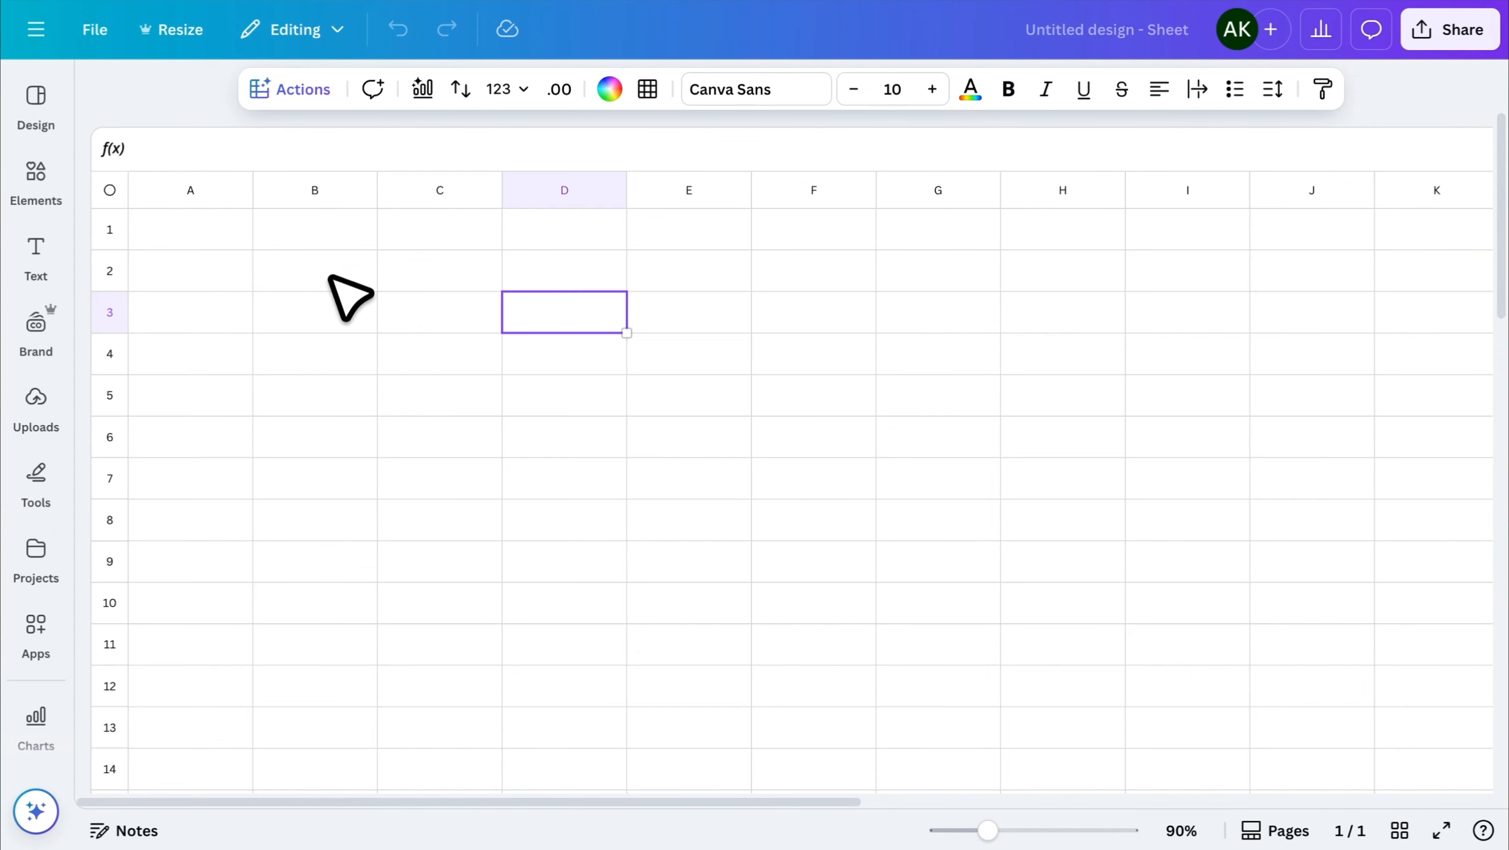
left_click(204, 237)
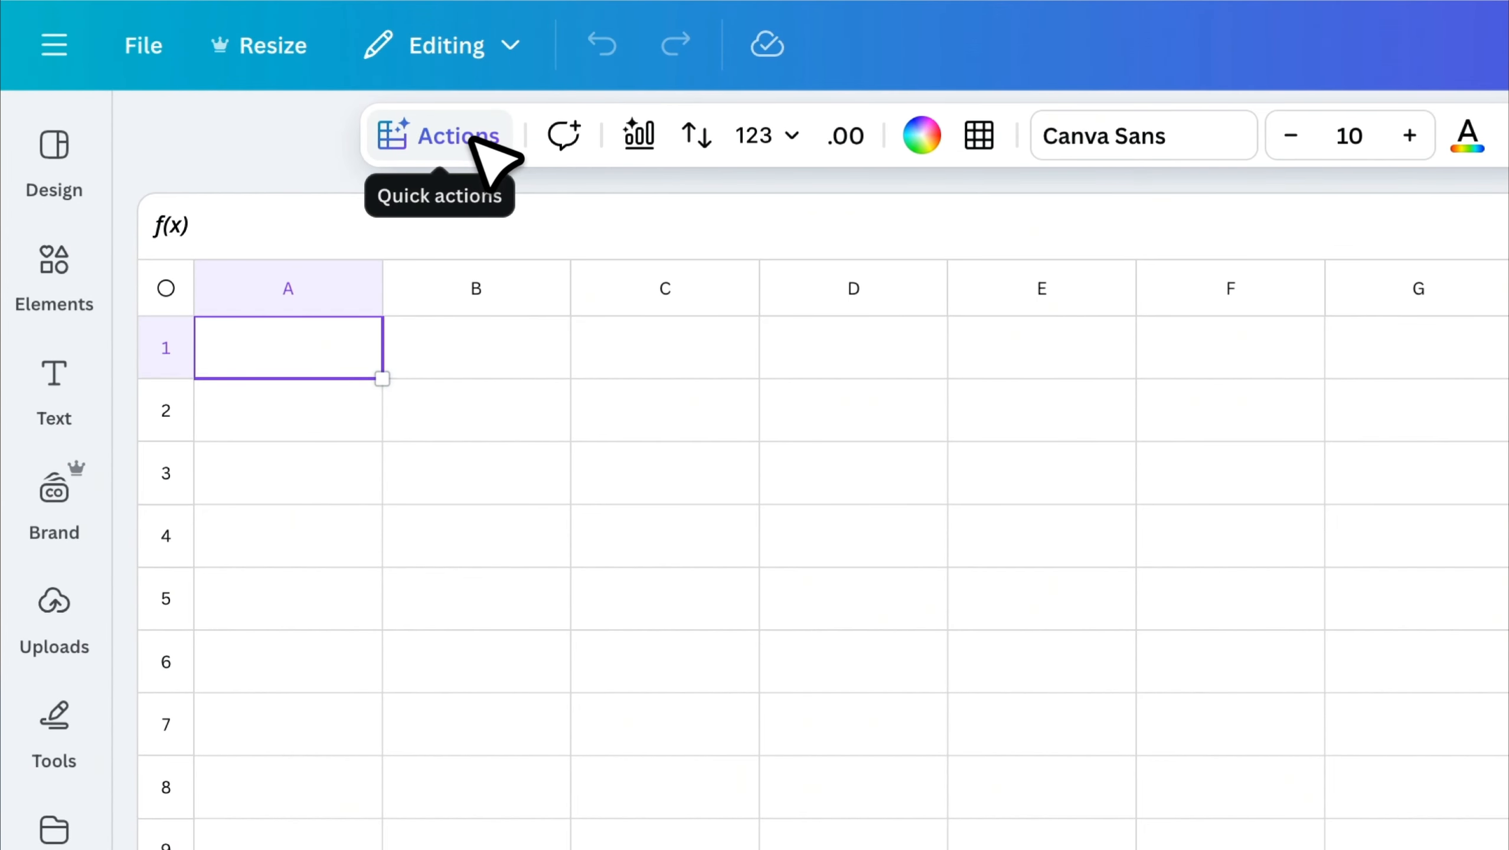
left_click(473, 138)
left_click(521, 351)
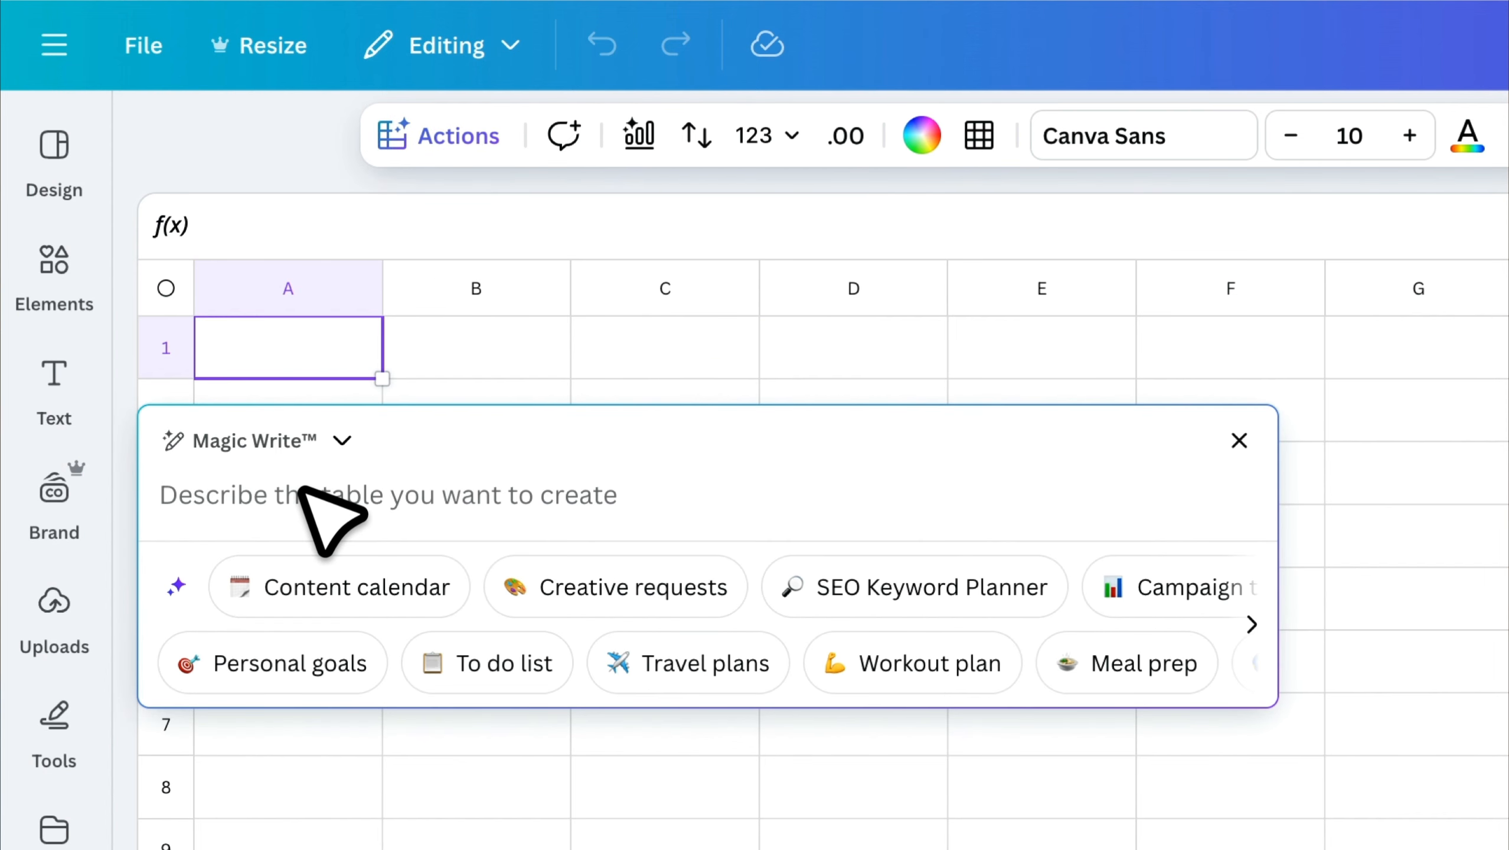
scroll(469, 625, "right", 5)
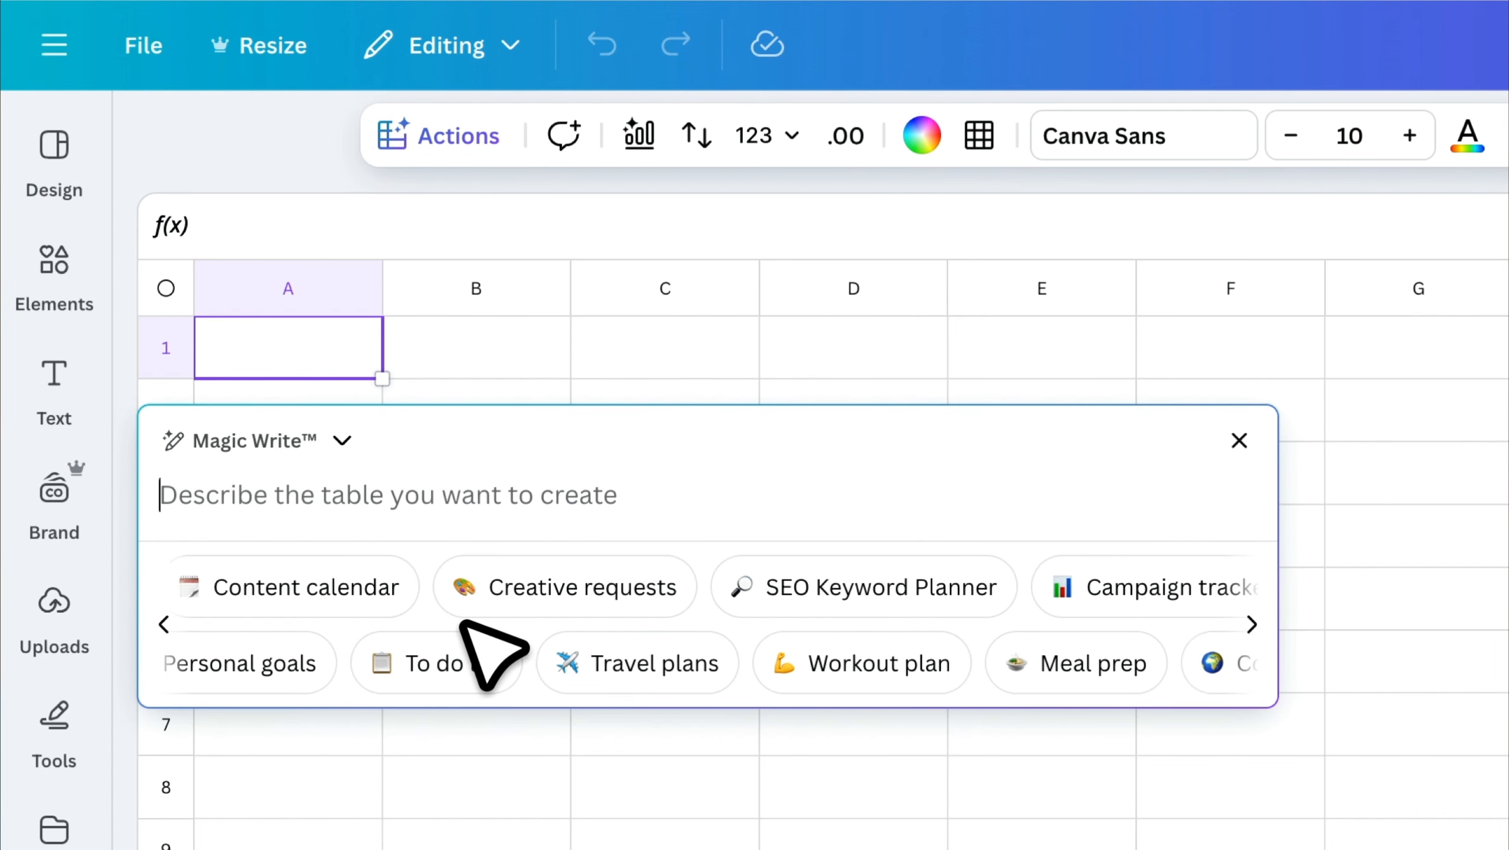
scroll(464, 625, "right", 2)
scroll(464, 625, "left", 2)
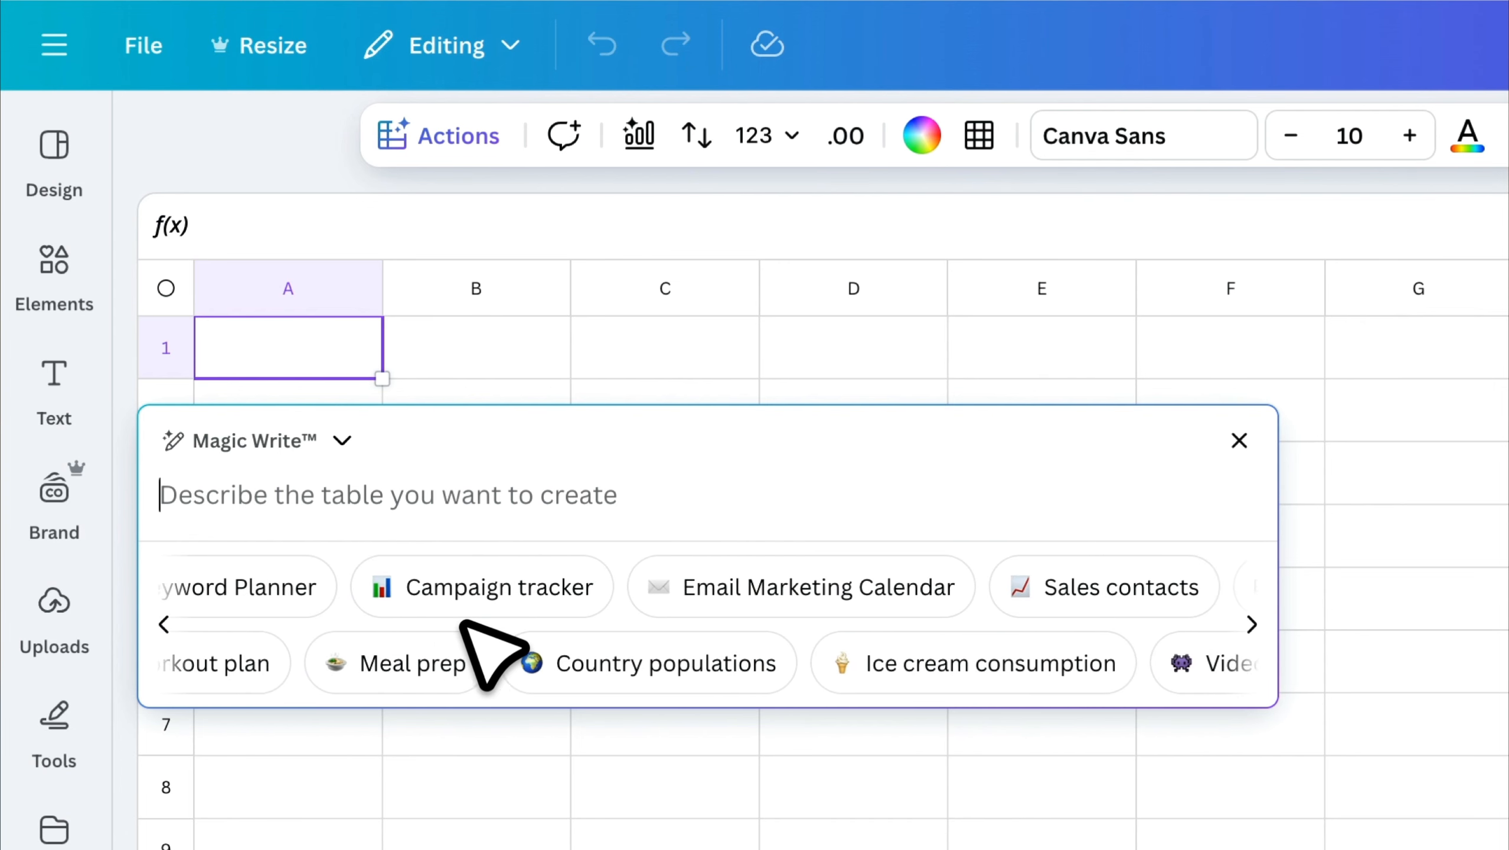
scroll(464, 626, "left", 1)
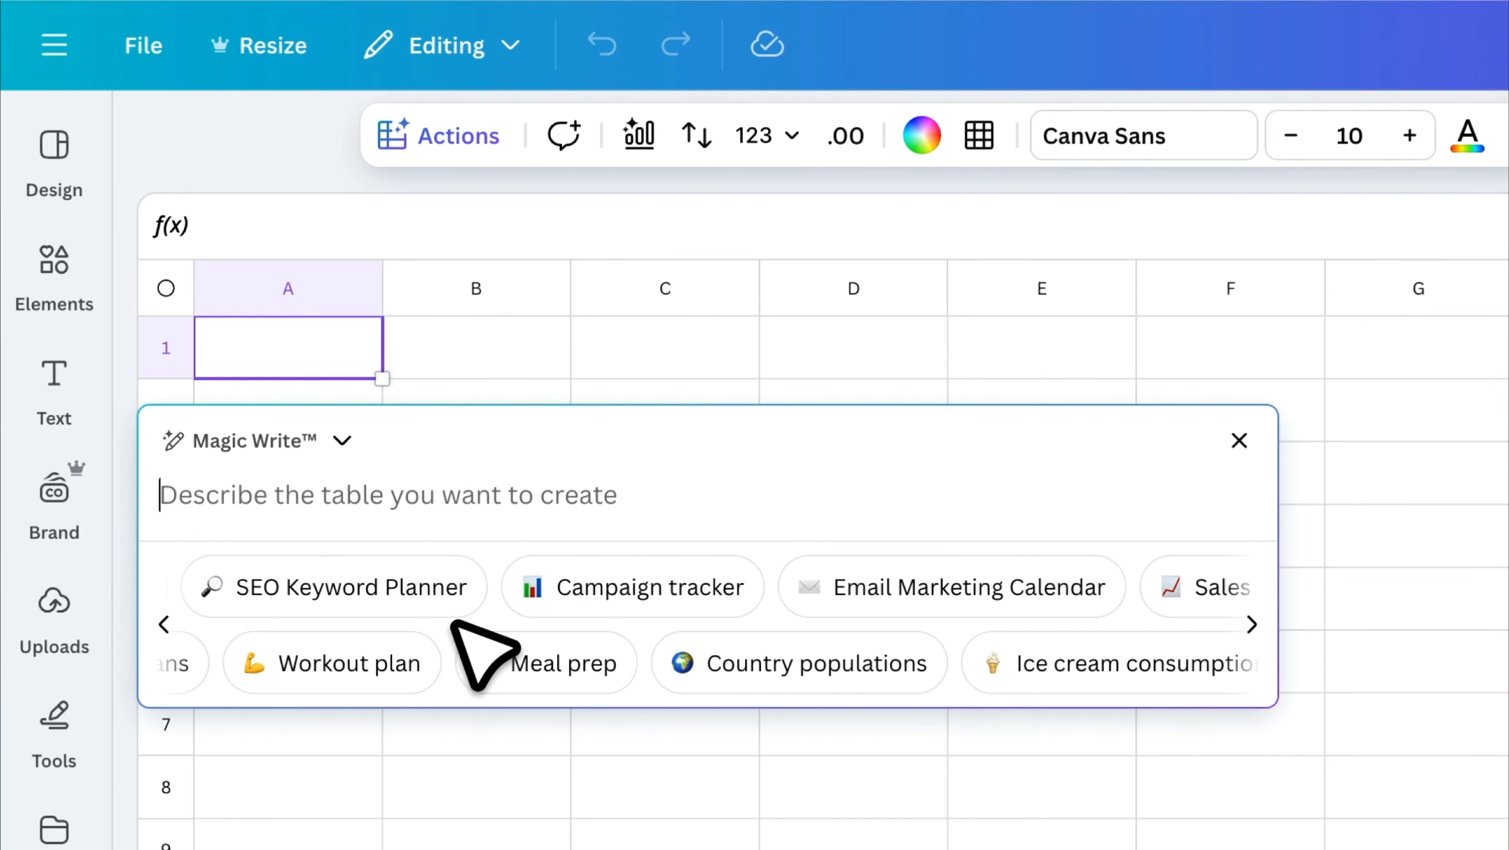
- Generate a table from the suggested workout plan prompt, changed to 7 days per week and 30 minutes
left_click(354, 670)
double_click(273, 496)
key("BackSpace")
type("7")
double_click(203, 536)
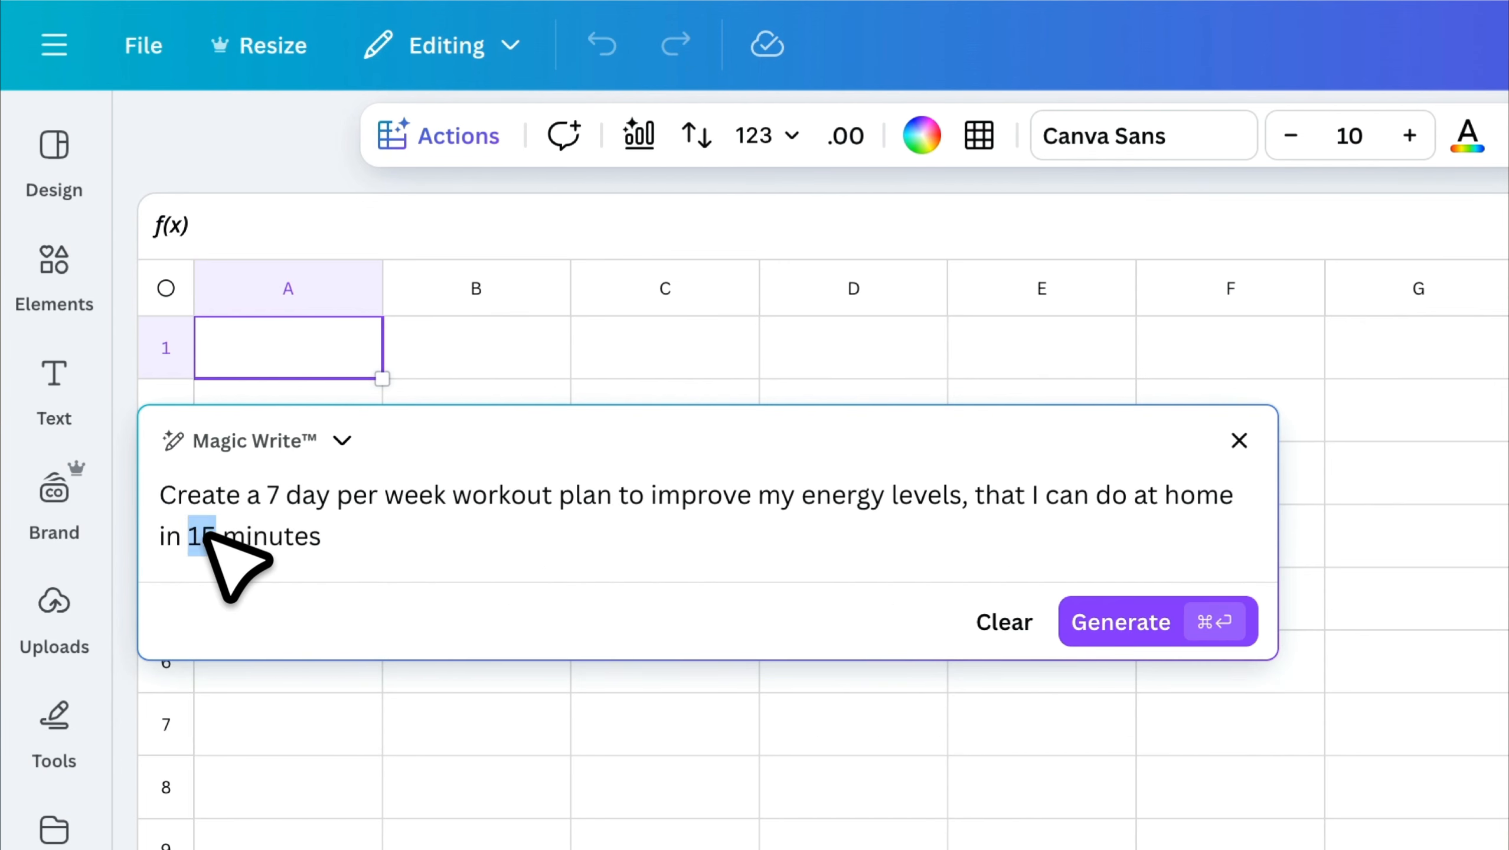
type("30")
left_click(1101, 617)
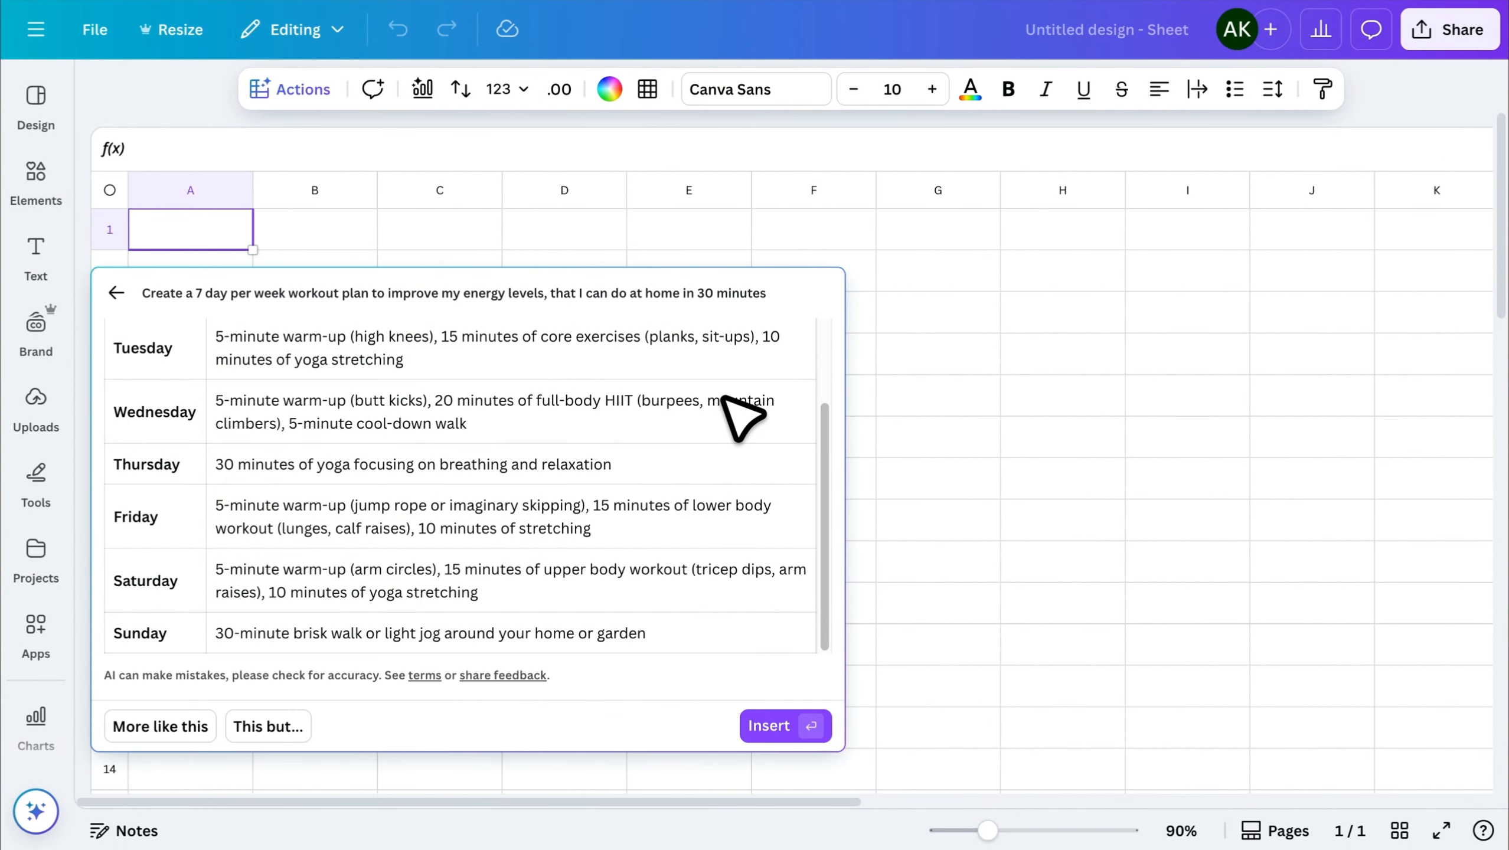
- Review the generated weekly workout table and insert it into the sheet at cell A1
scroll(560, 351, "up", 1)
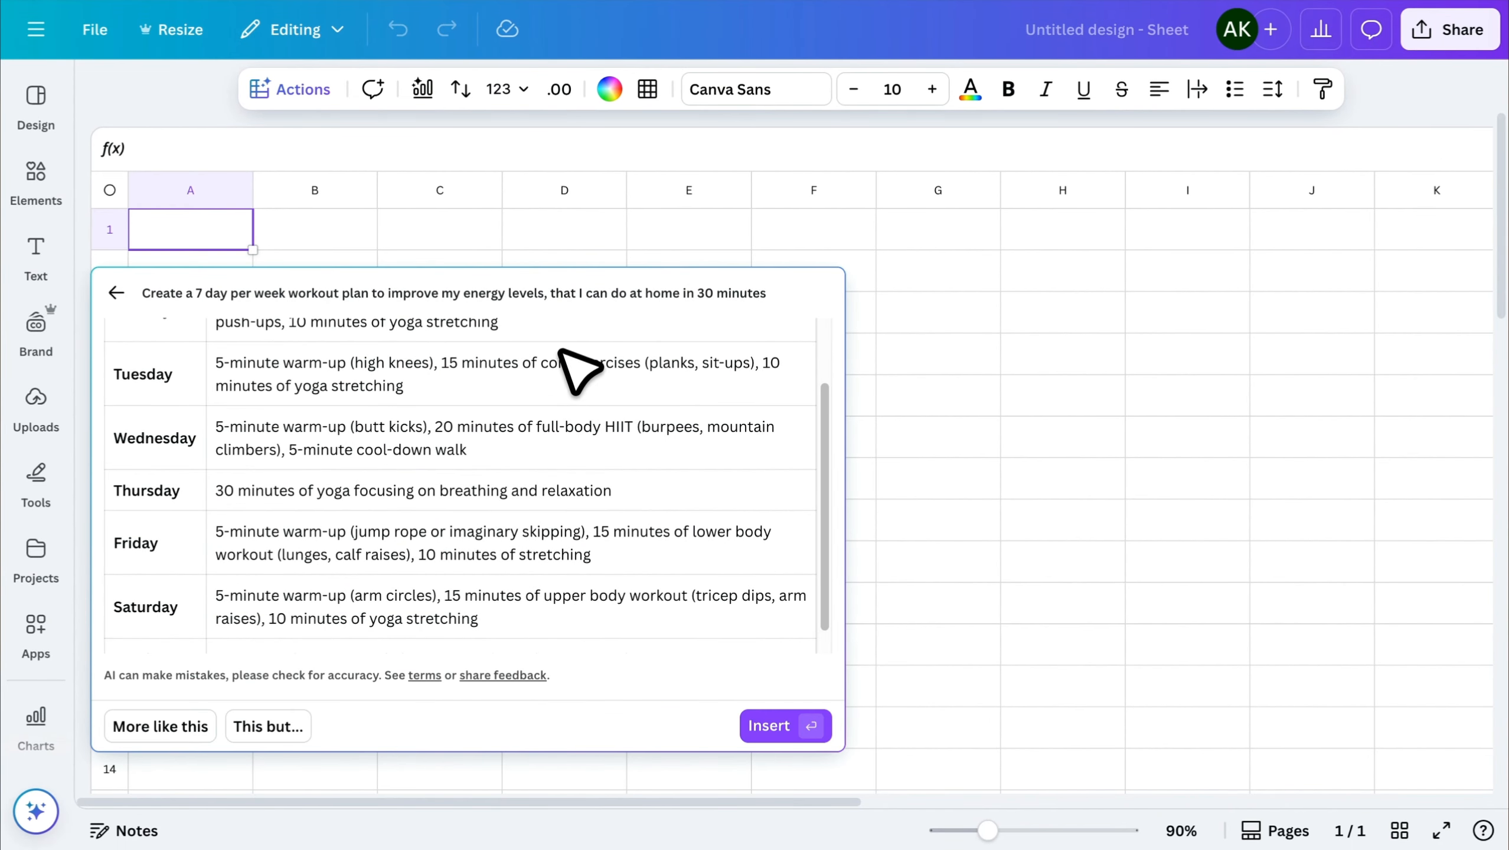
left_click(767, 727)
scroll(326, 603, "down", 1)
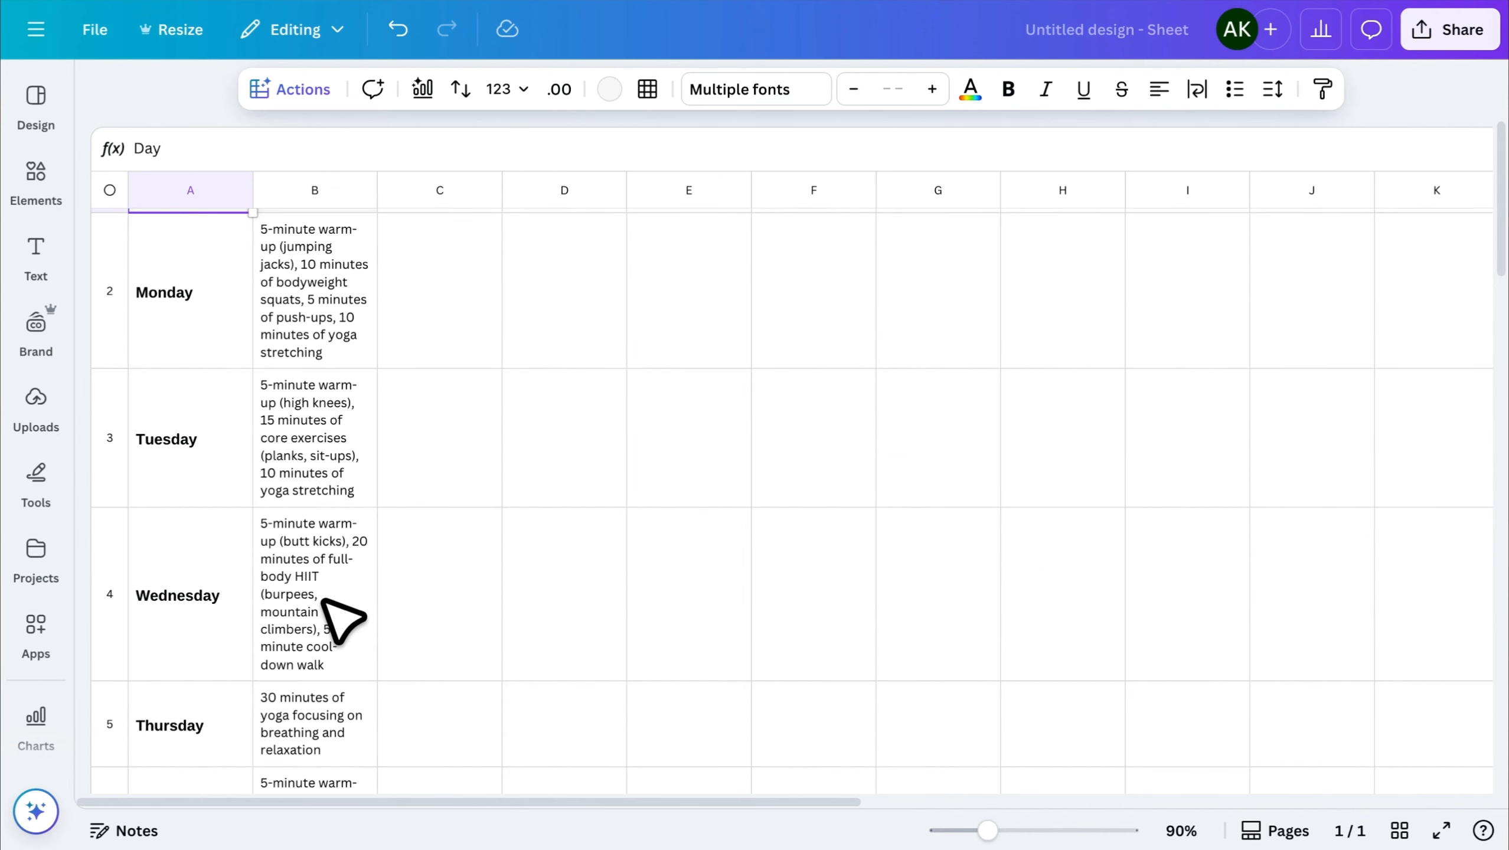
- Insert a Treemap from Magic Charts using the workout data in A1:B8 and enlarge it on the sheet
left_click(428, 85)
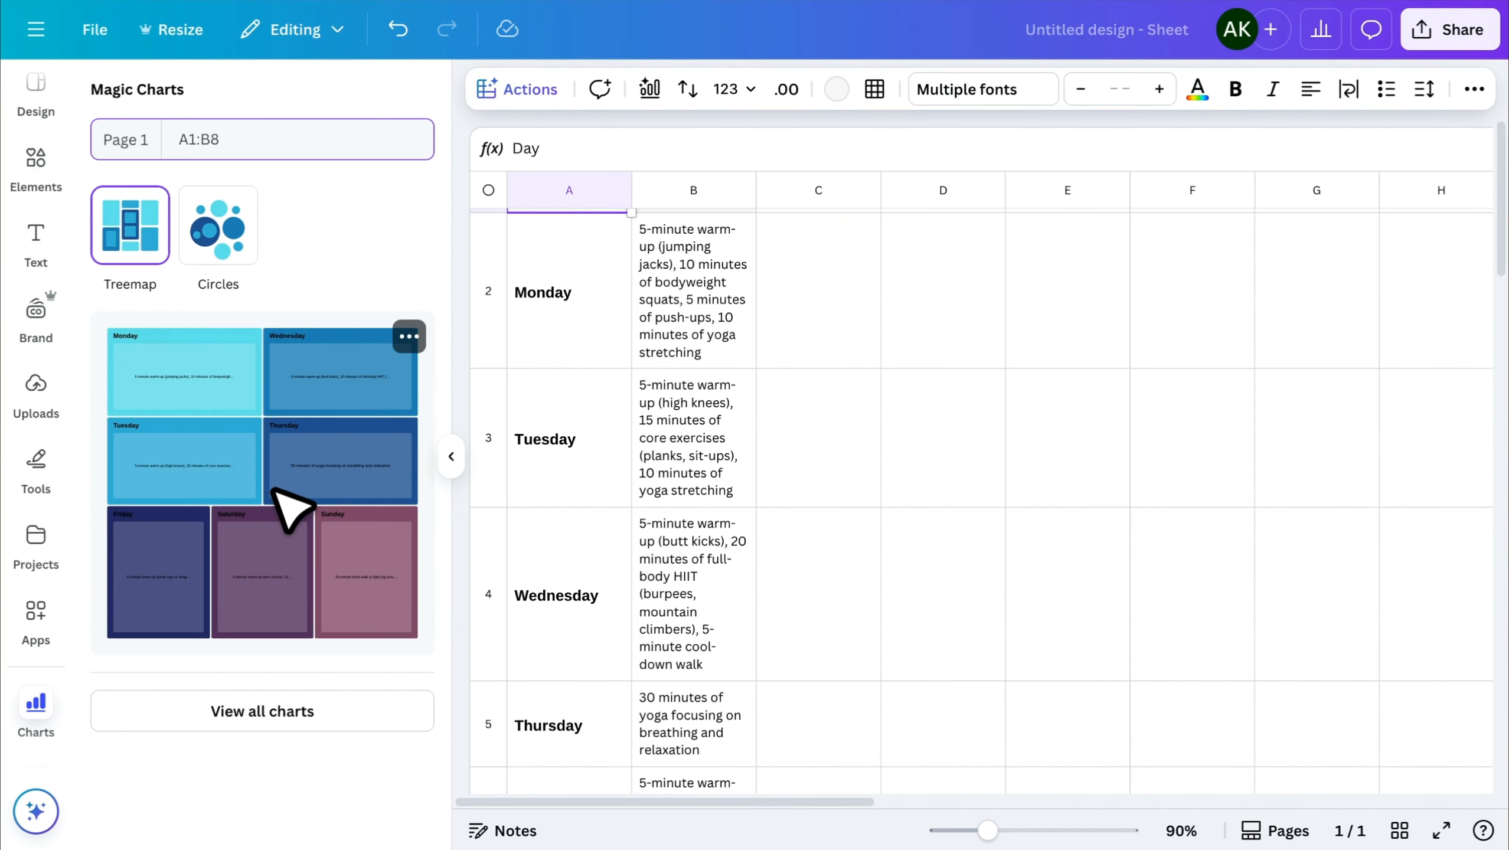
left_click(278, 494)
left_click_drag(1130, 586, 1313, 767)
left_click(422, 88)
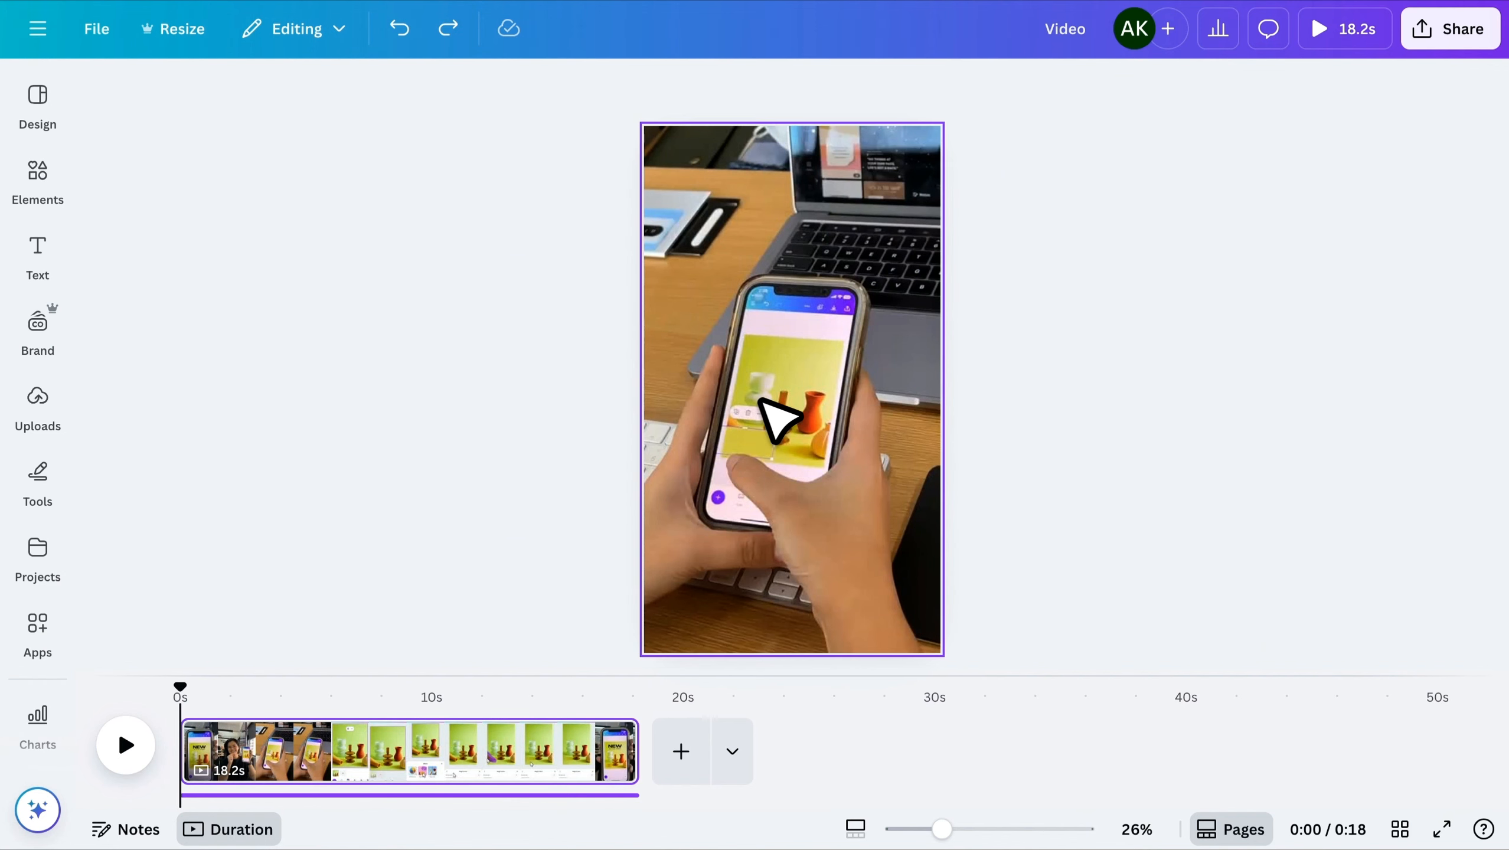
- Generate captions for all suitable clips with speech in the phone video design, and play the captioned video
left_click(770, 388)
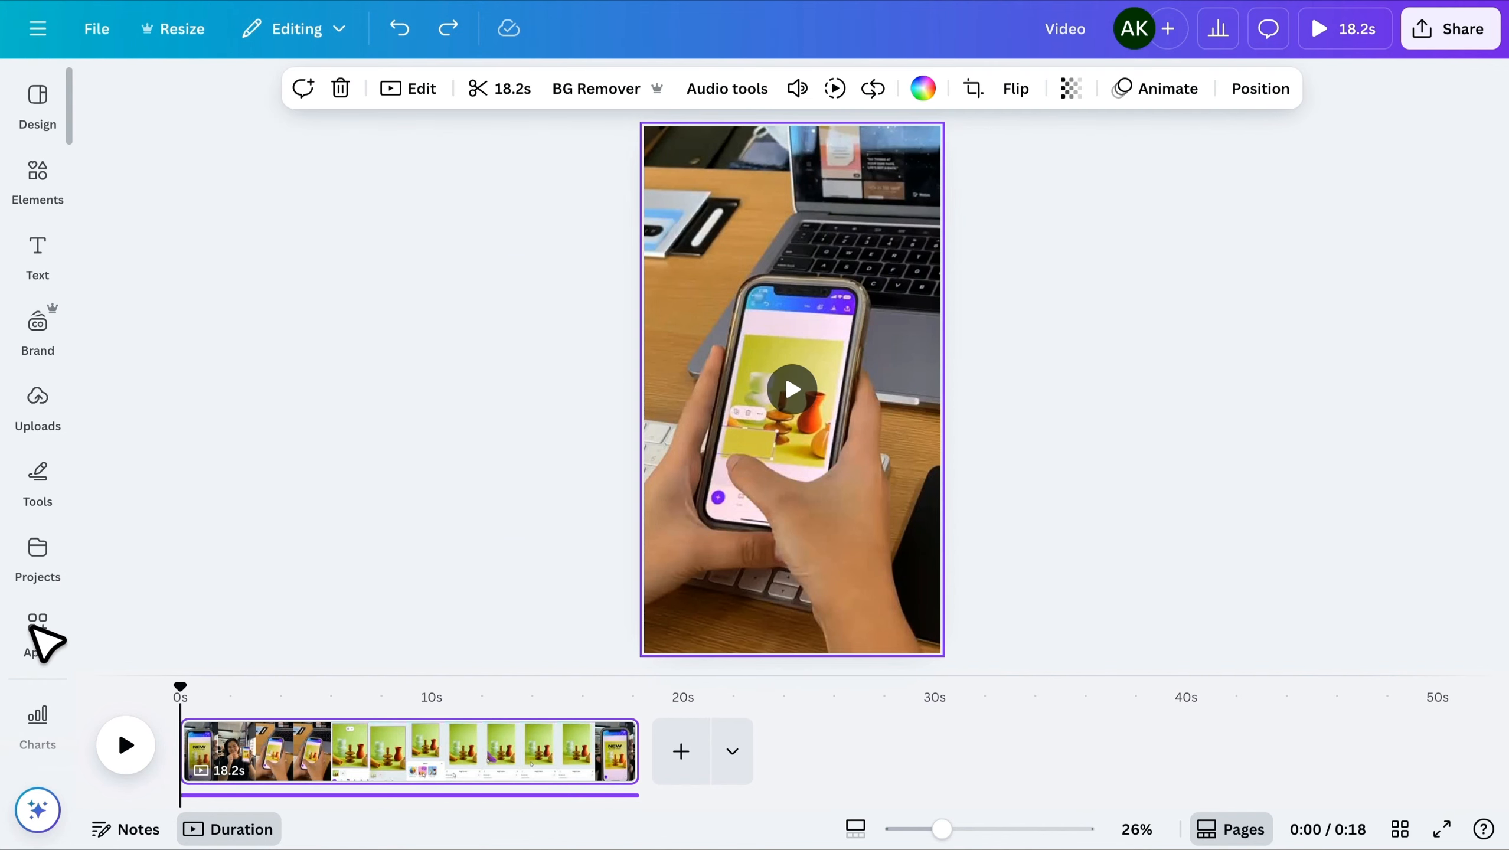
left_click(34, 628)
scroll(229, 609, "down", 8)
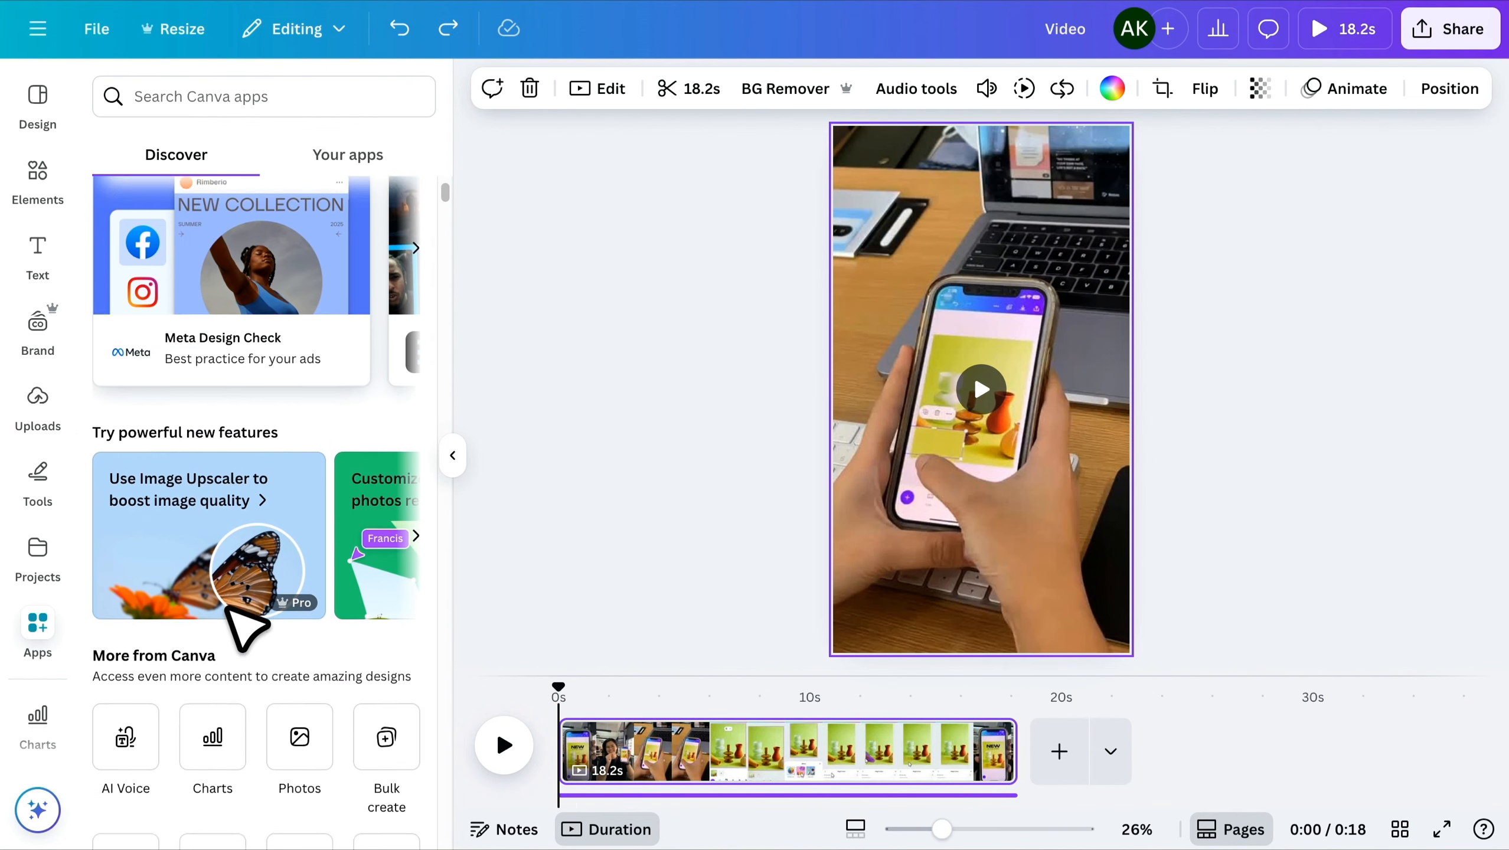
left_click(302, 685)
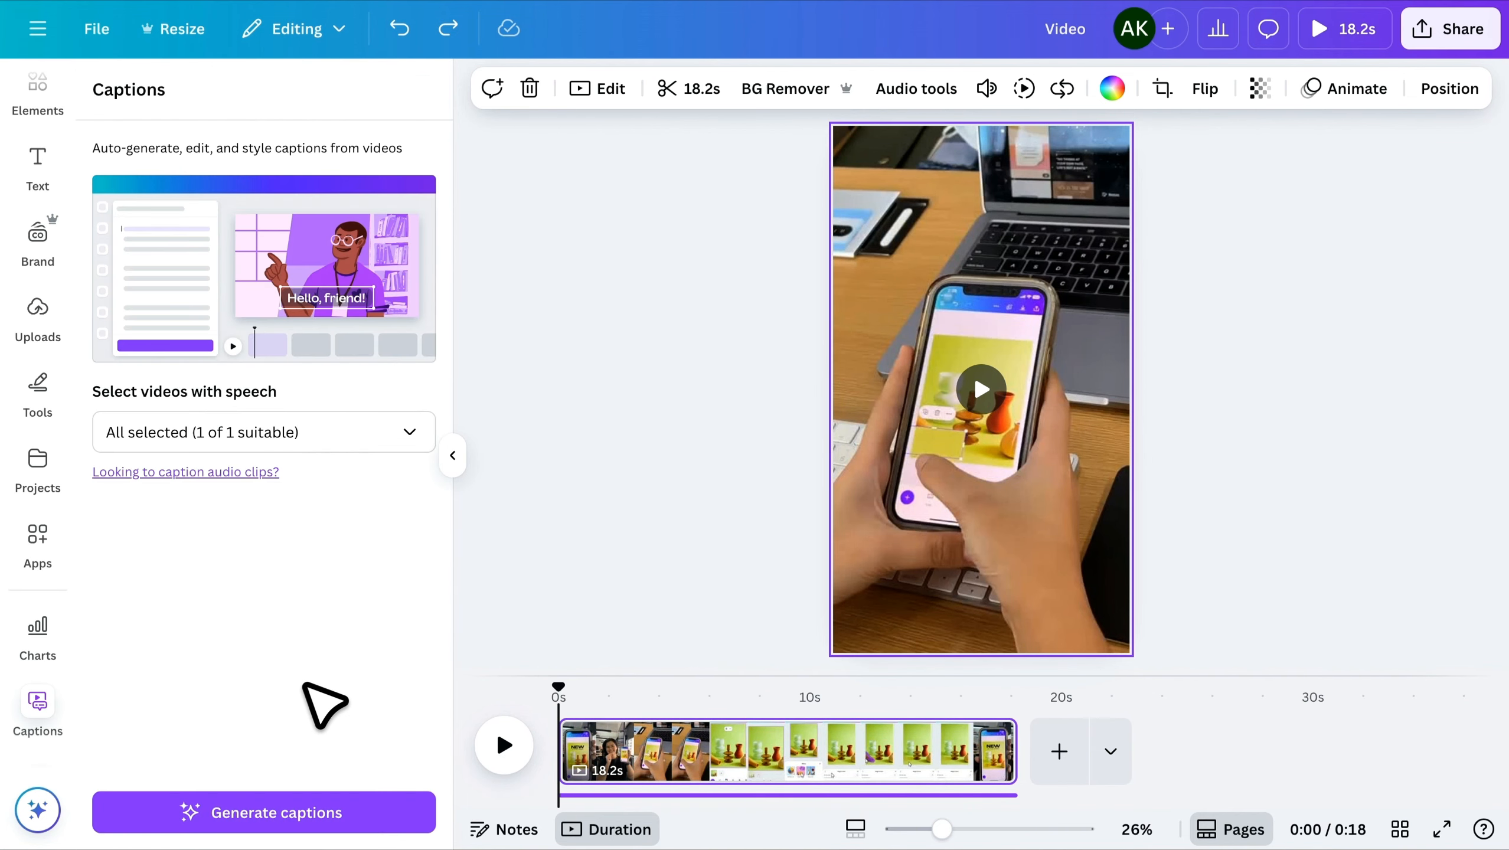
left_click(275, 810)
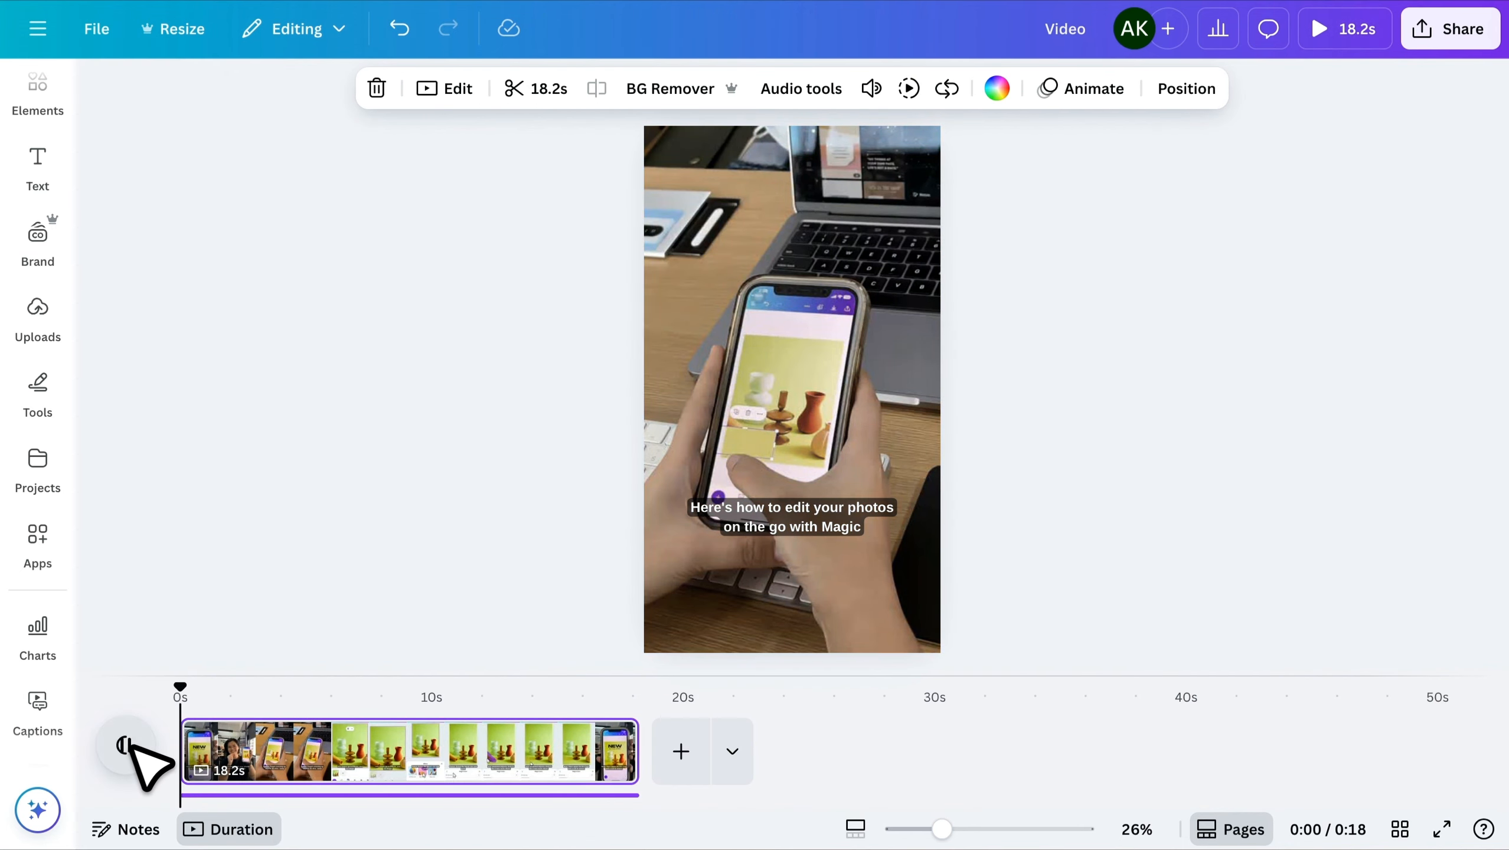
left_click(127, 744)
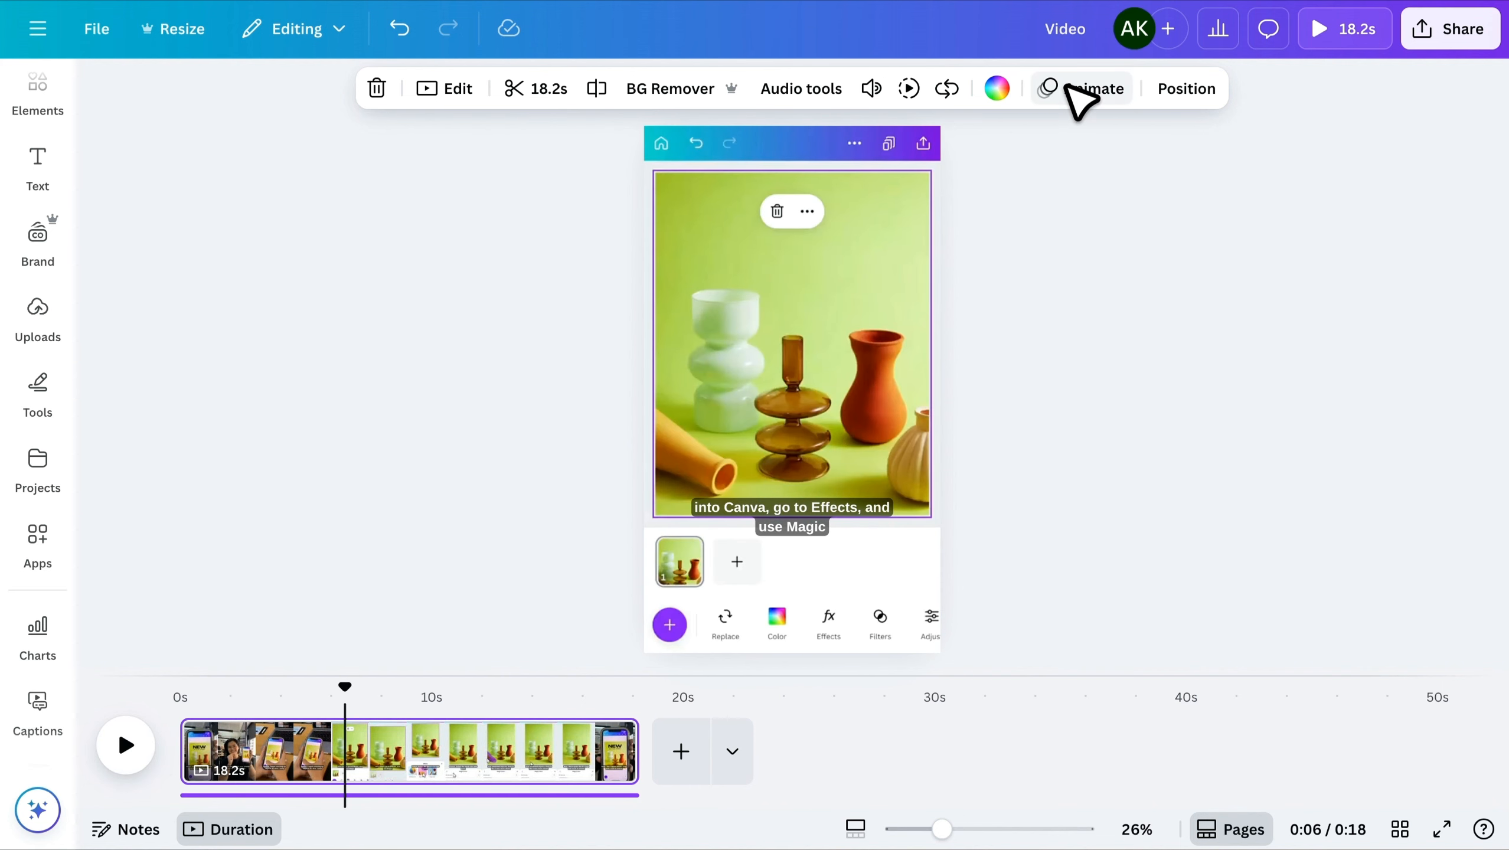
- Try the Highlight caption animation on the video's captions and apply the Snake animation
left_click(1074, 89)
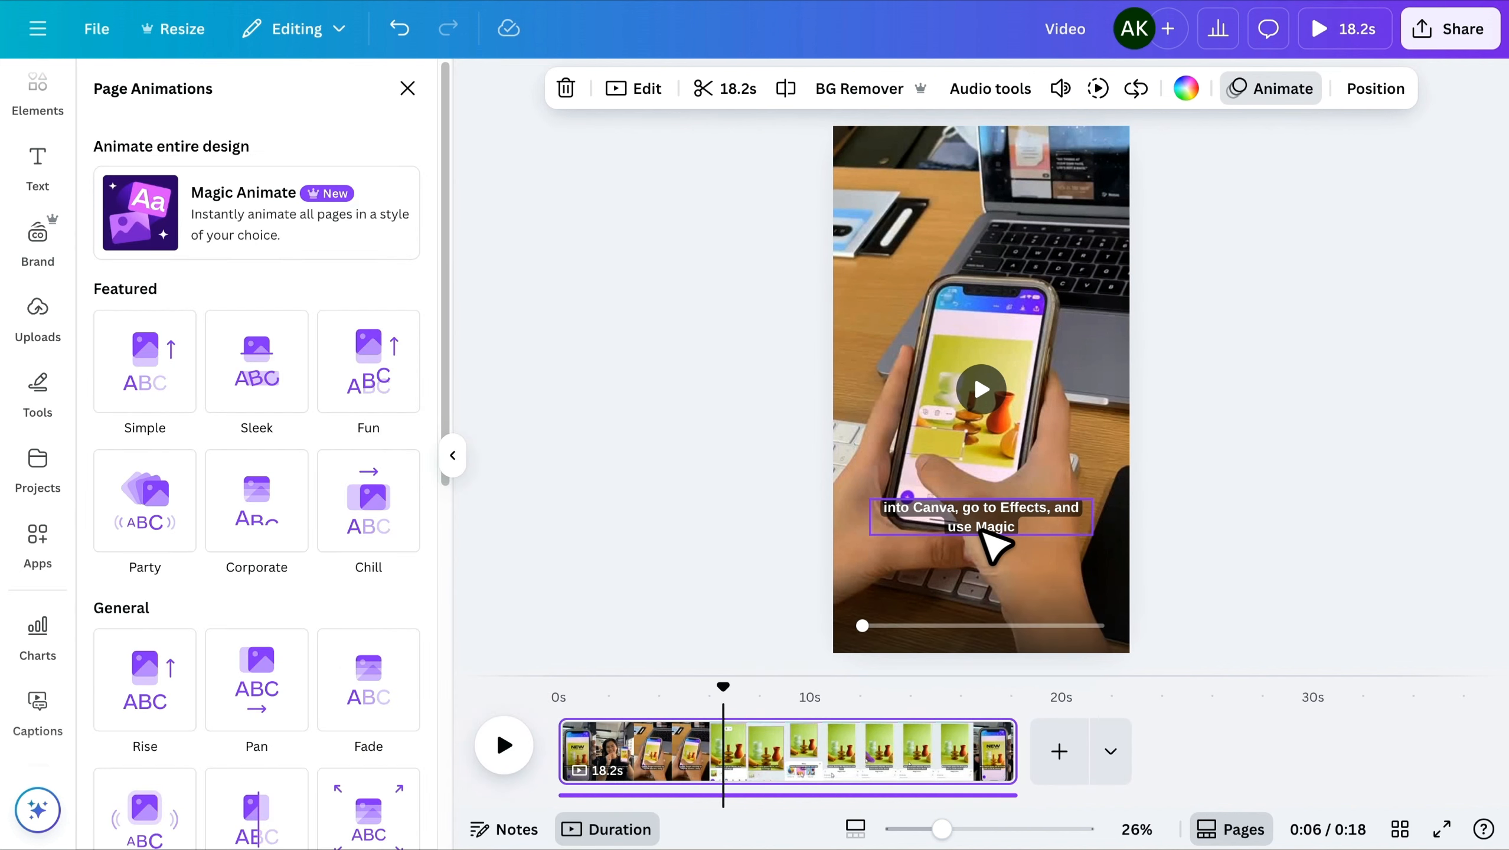
left_click(979, 509)
left_click(229, 586)
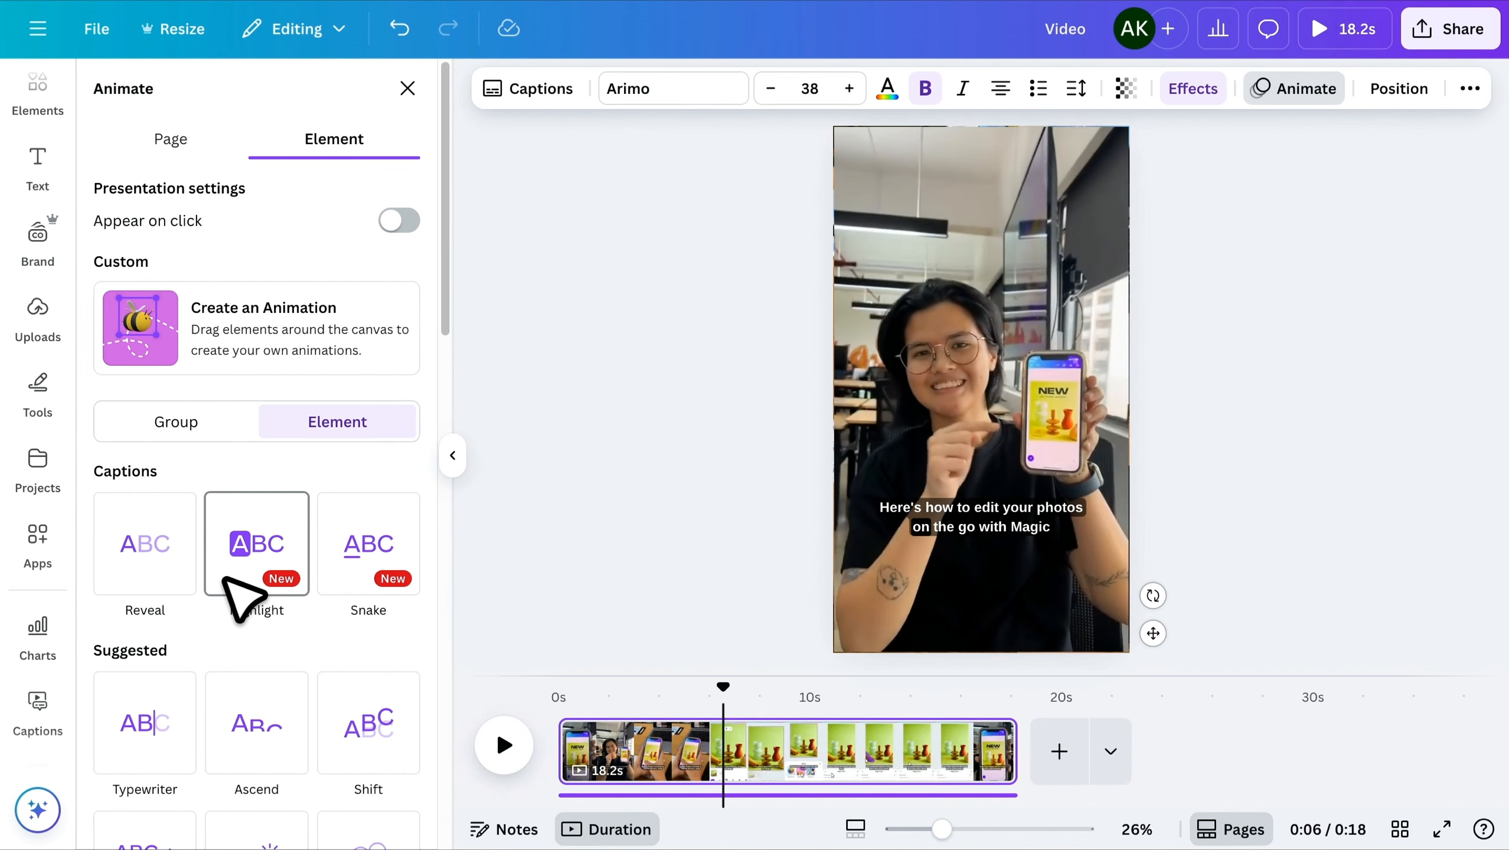
left_click(354, 574)
left_click(352, 572)
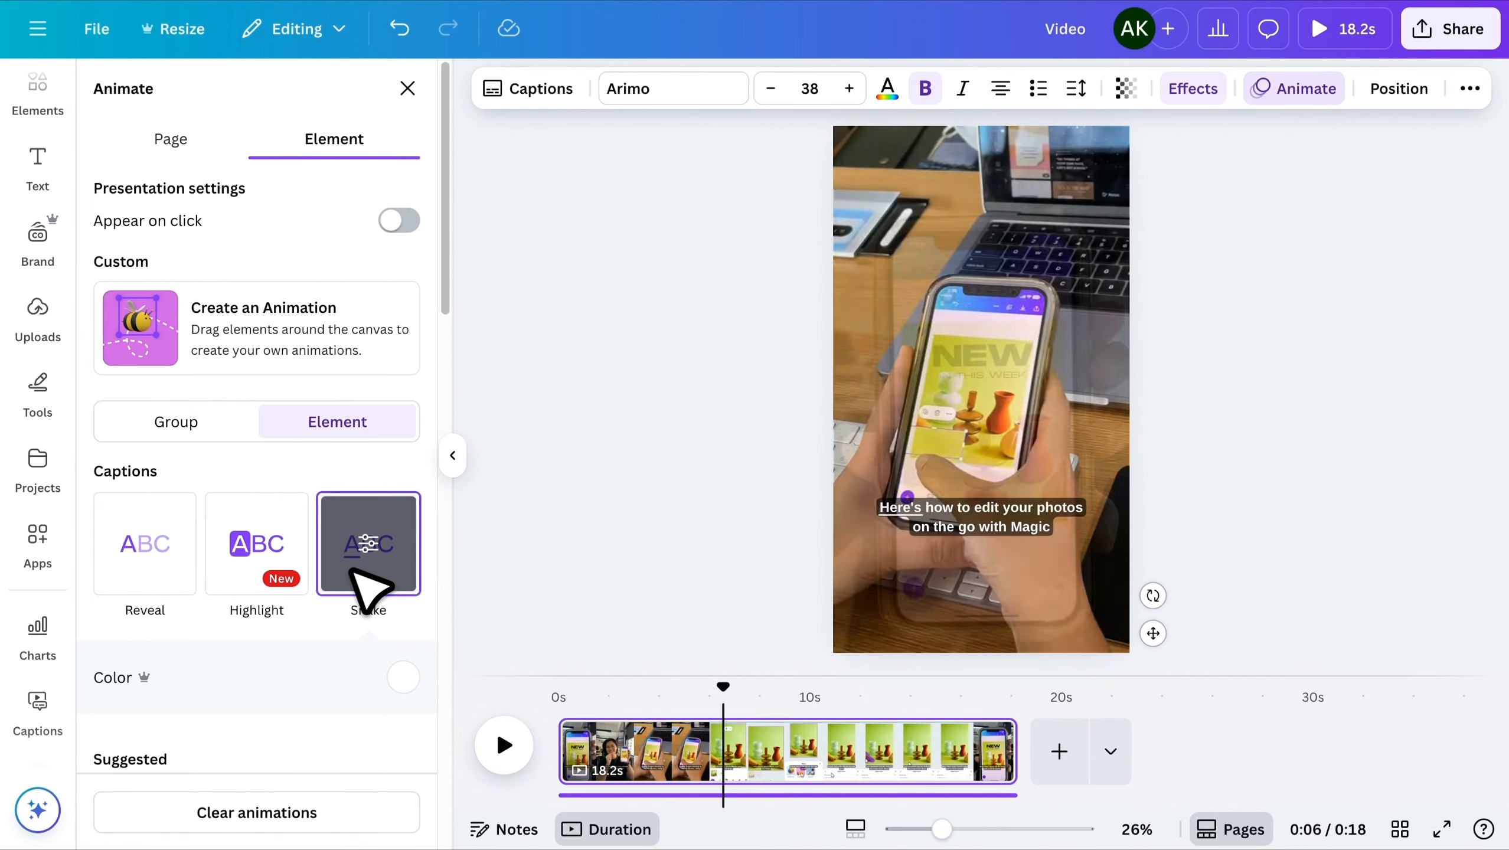
scroll(357, 583, "down", 5)
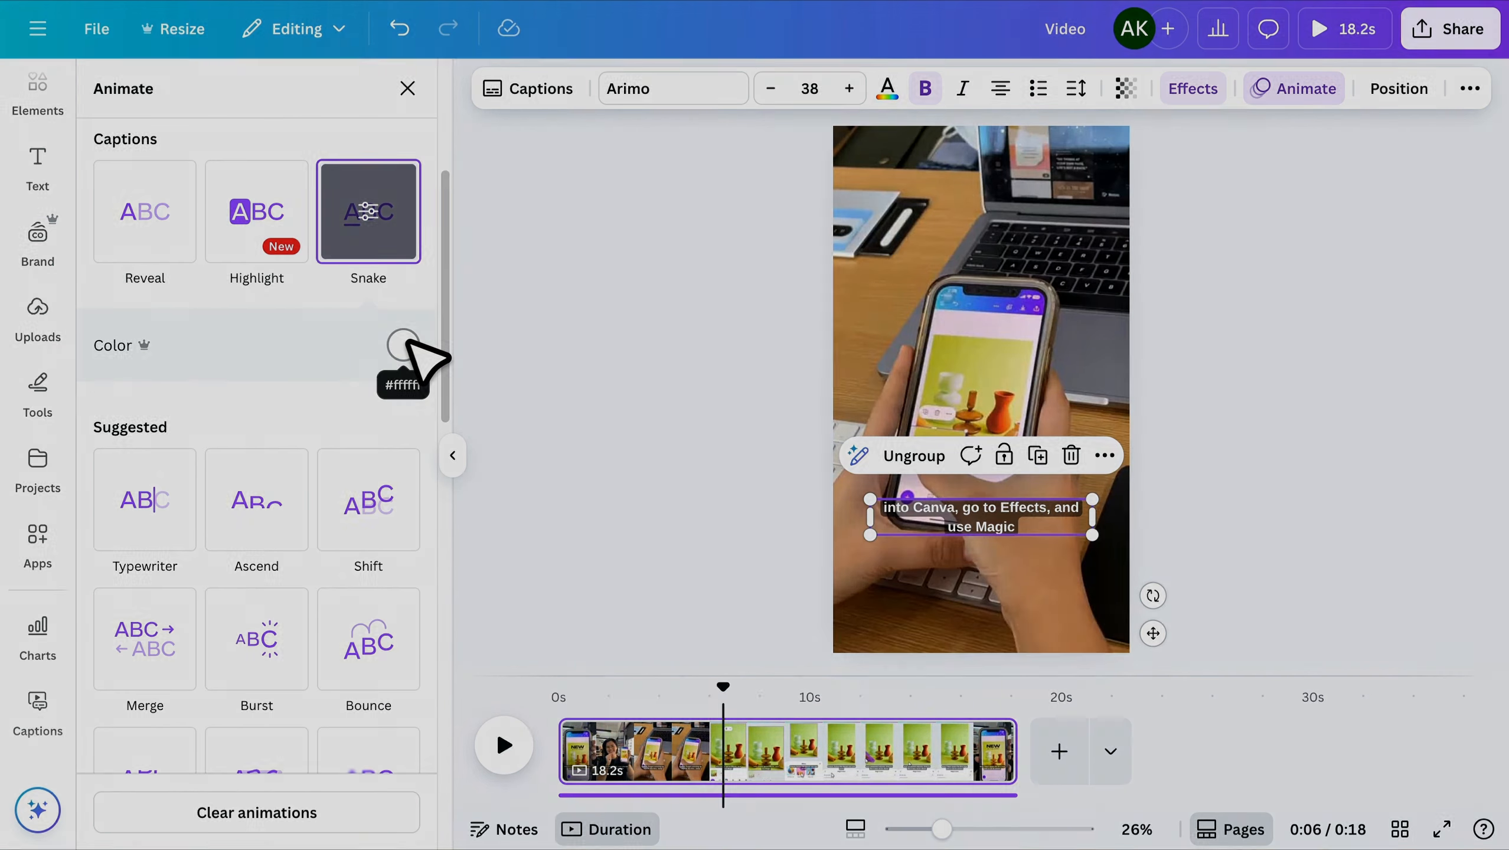
left_click(453, 454)
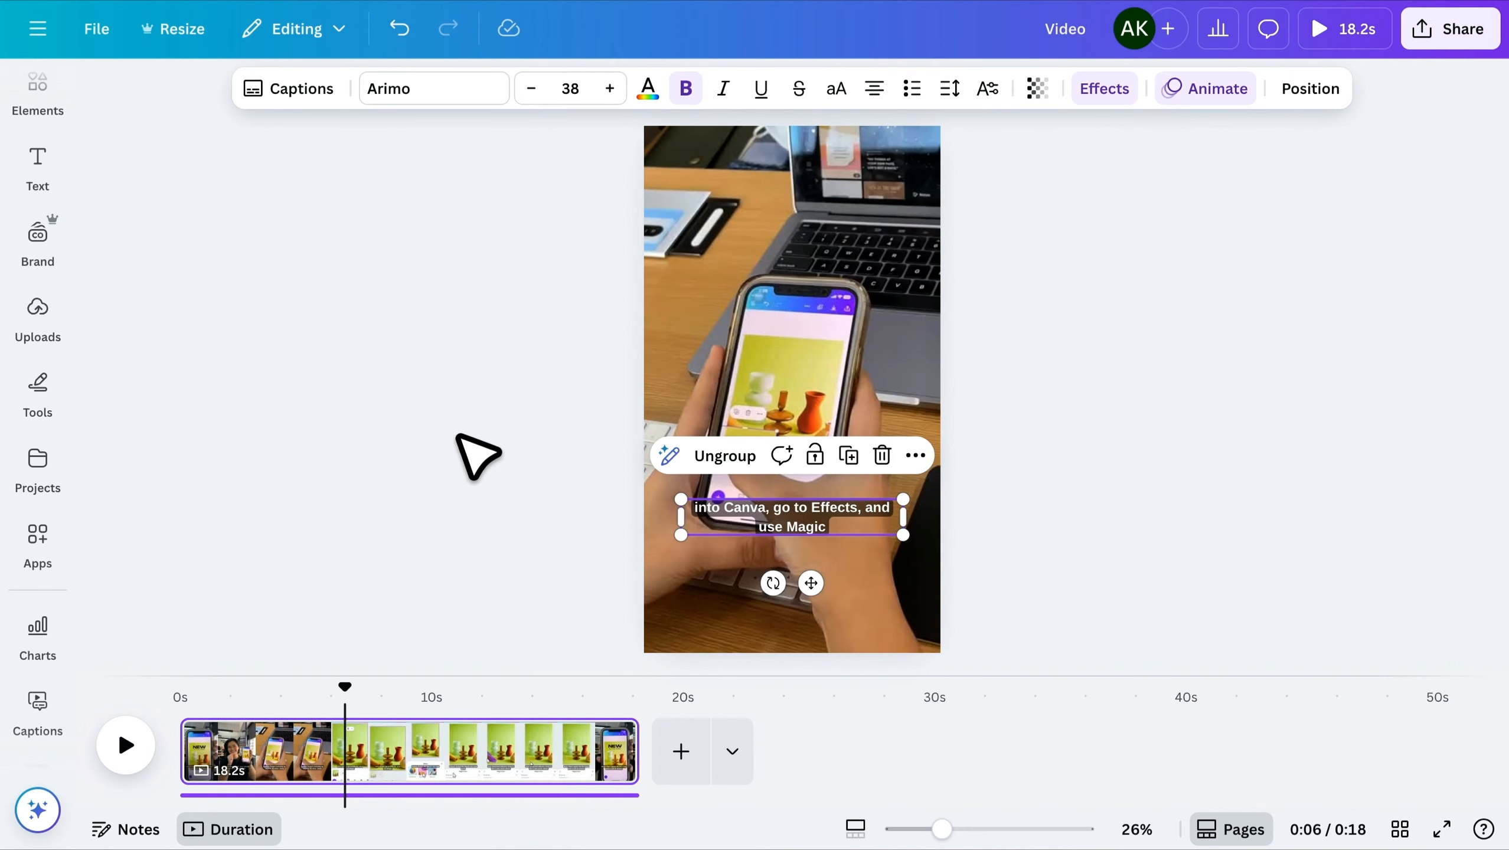
- Select the phone video clip and open its volume settings
left_click(683, 283)
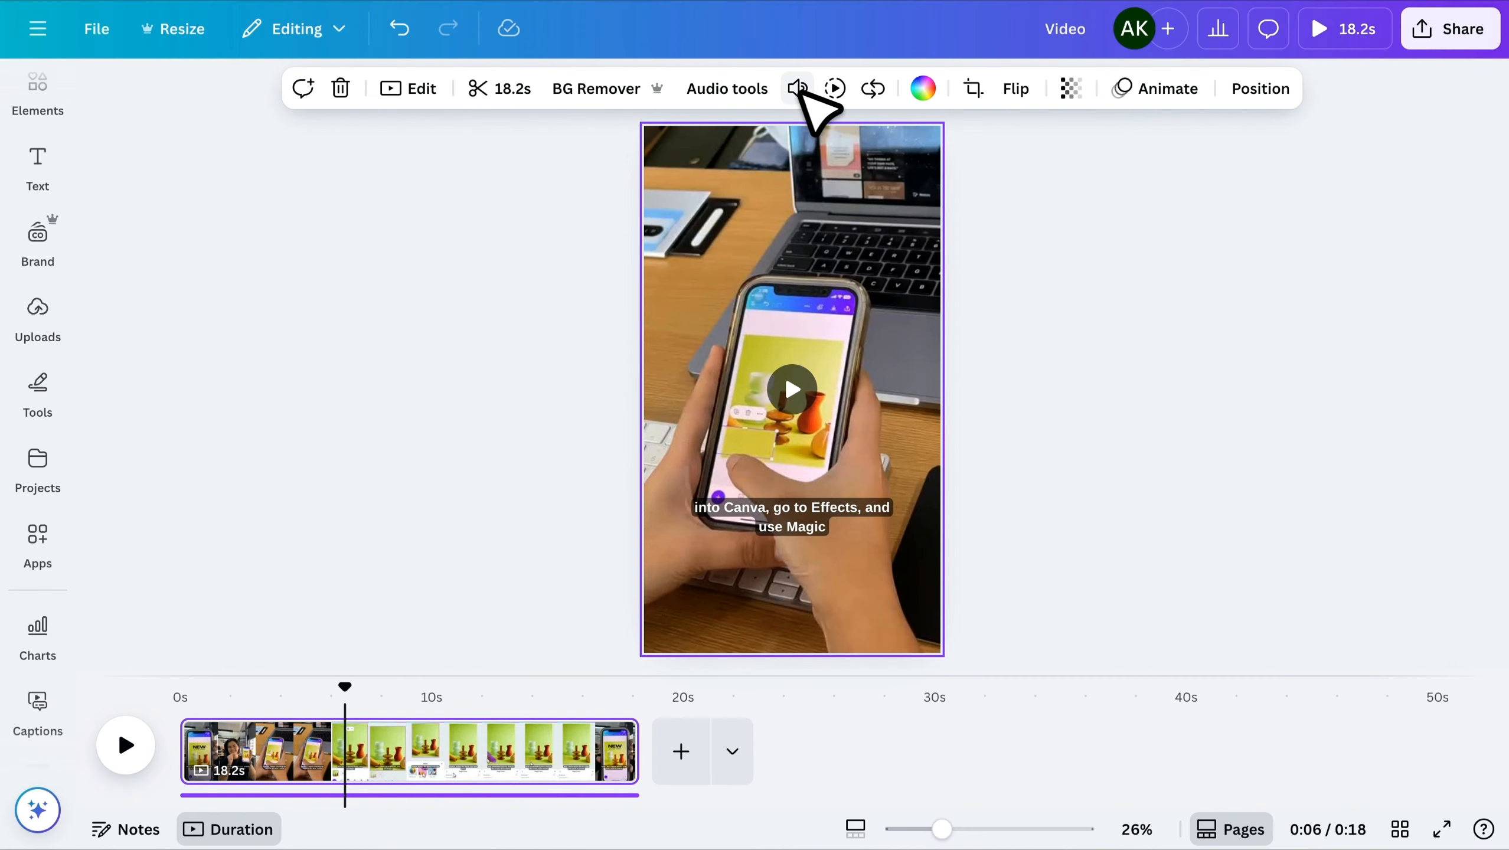
left_click(798, 88)
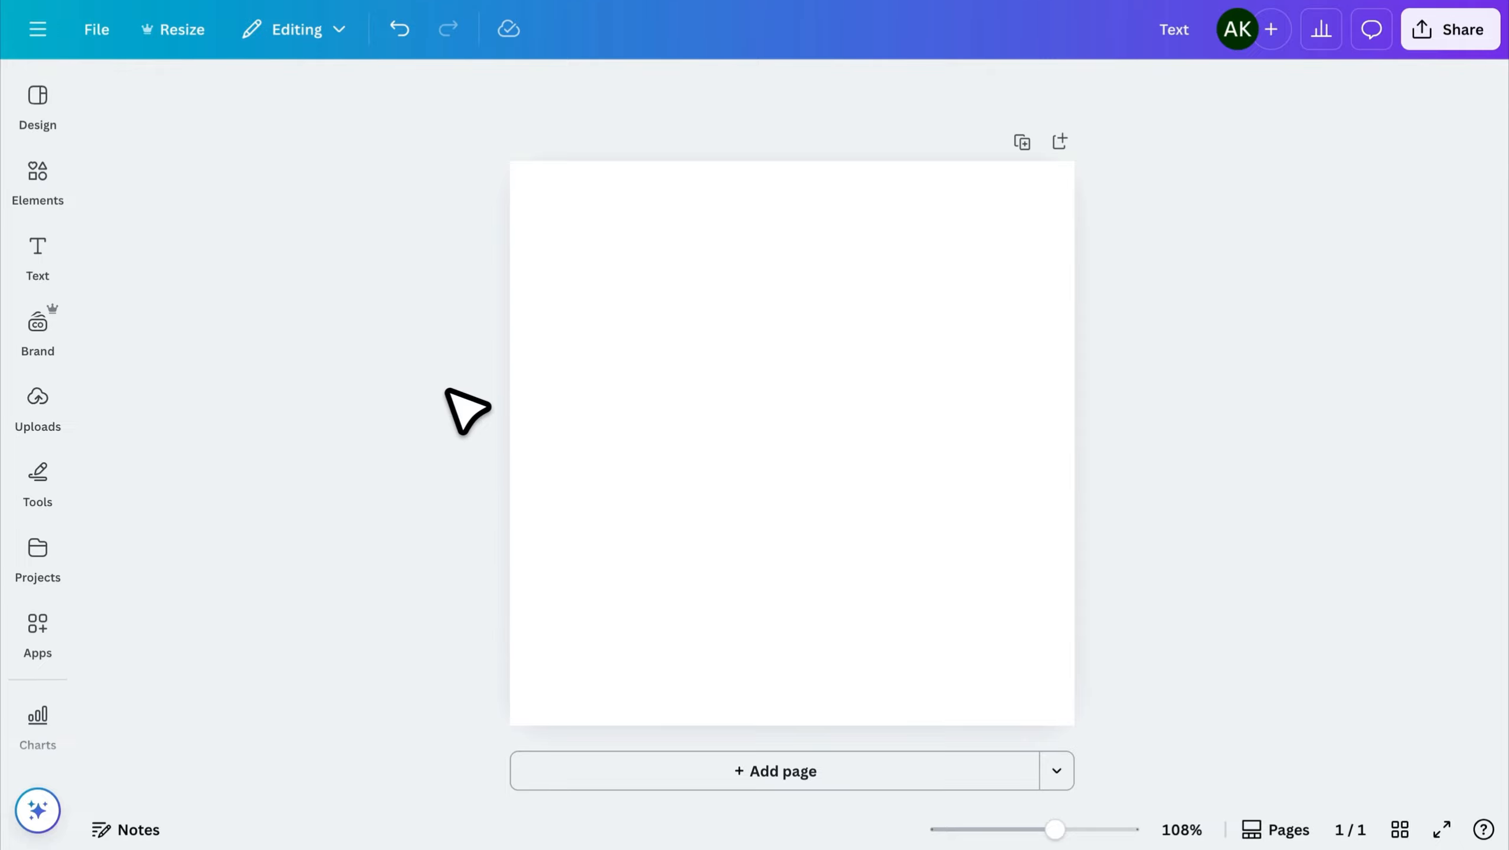
- Add a default heading to the blank page and open its advanced text formatting options
left_click(53, 269)
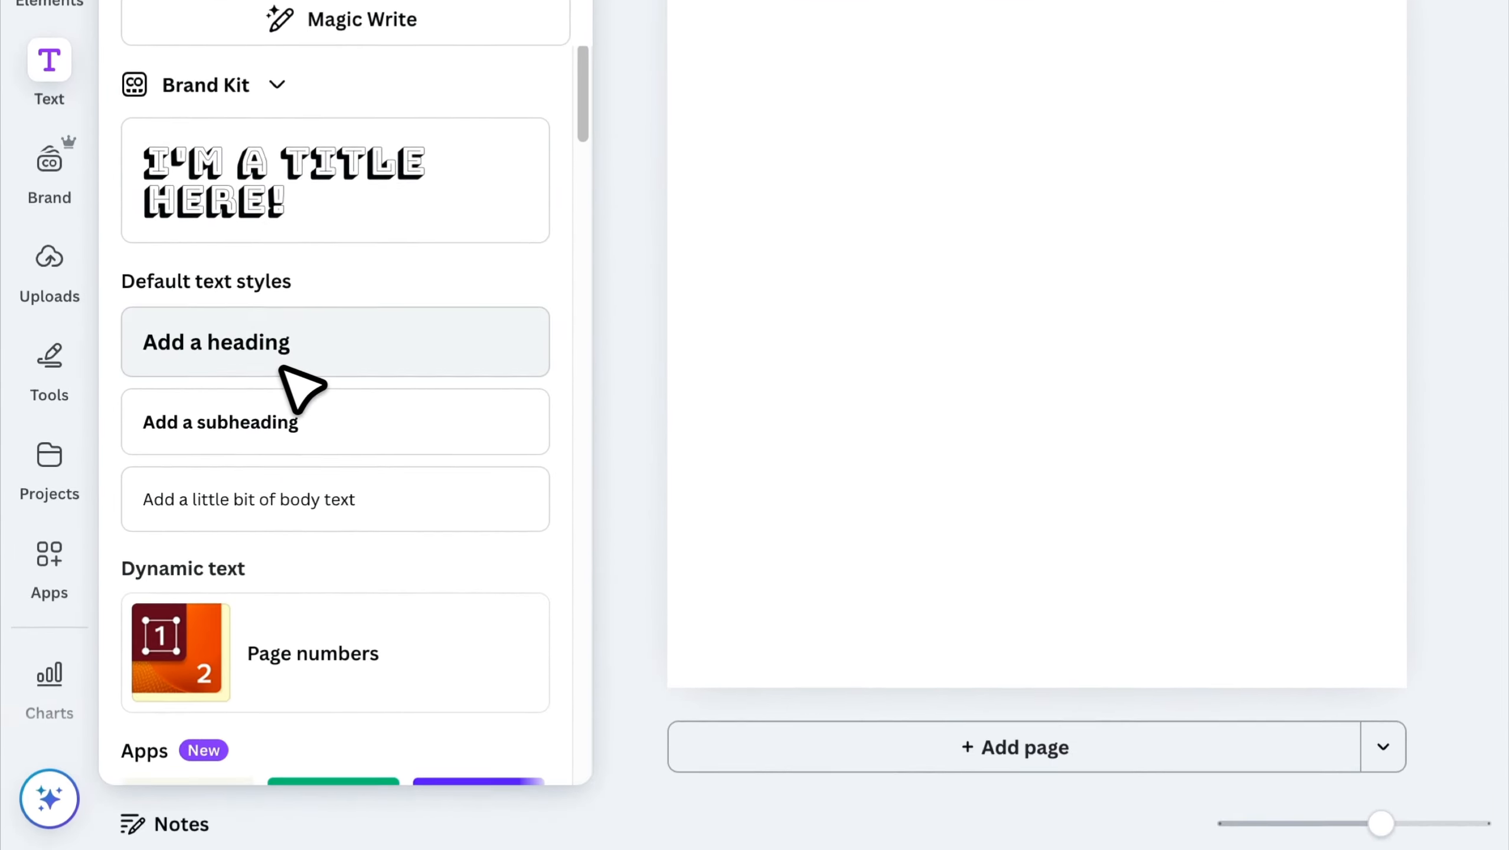
left_click(281, 368)
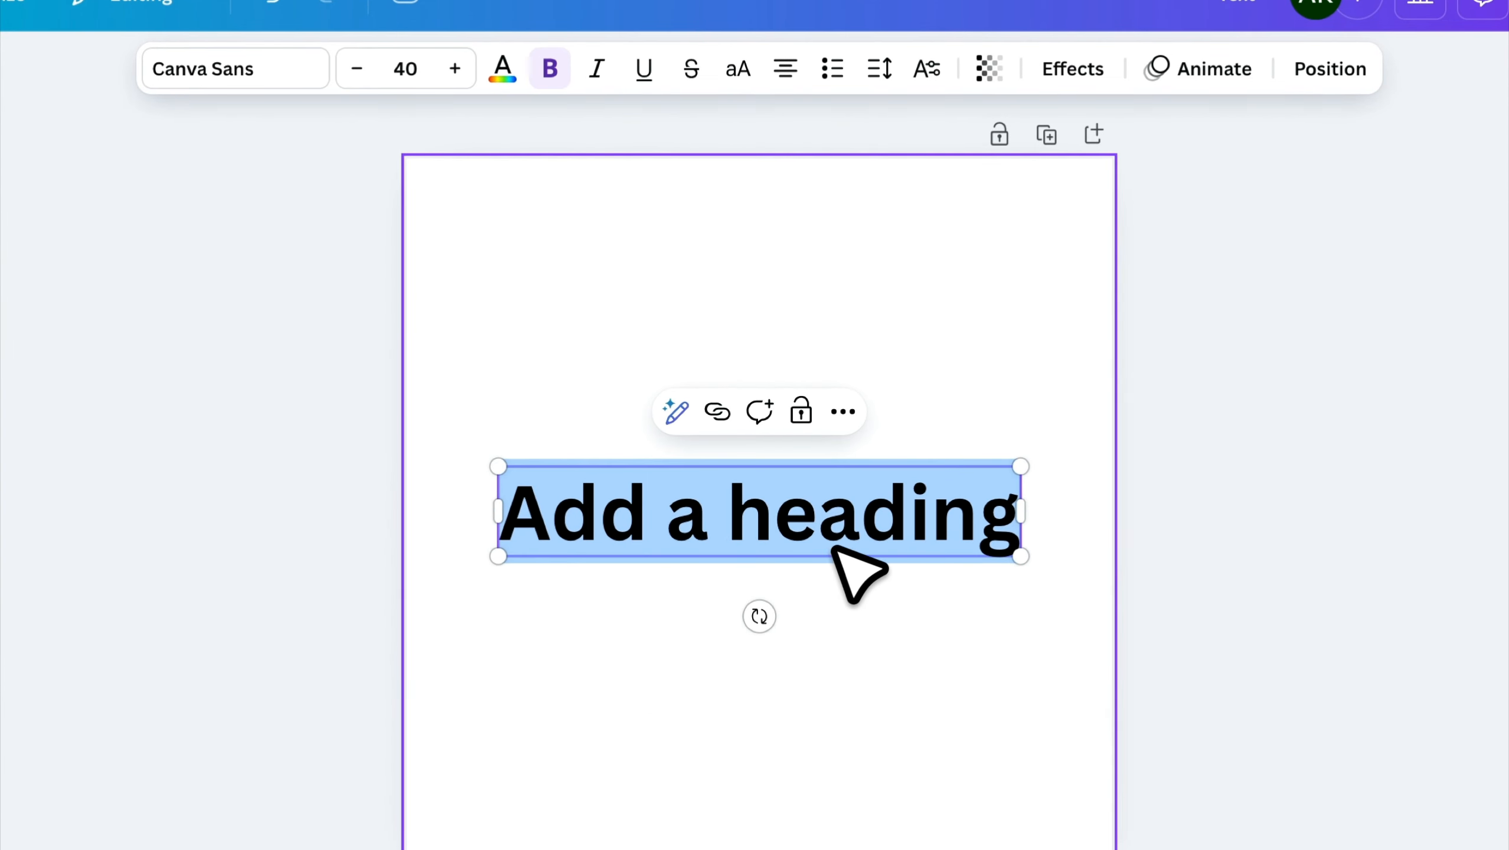
left_click(931, 80)
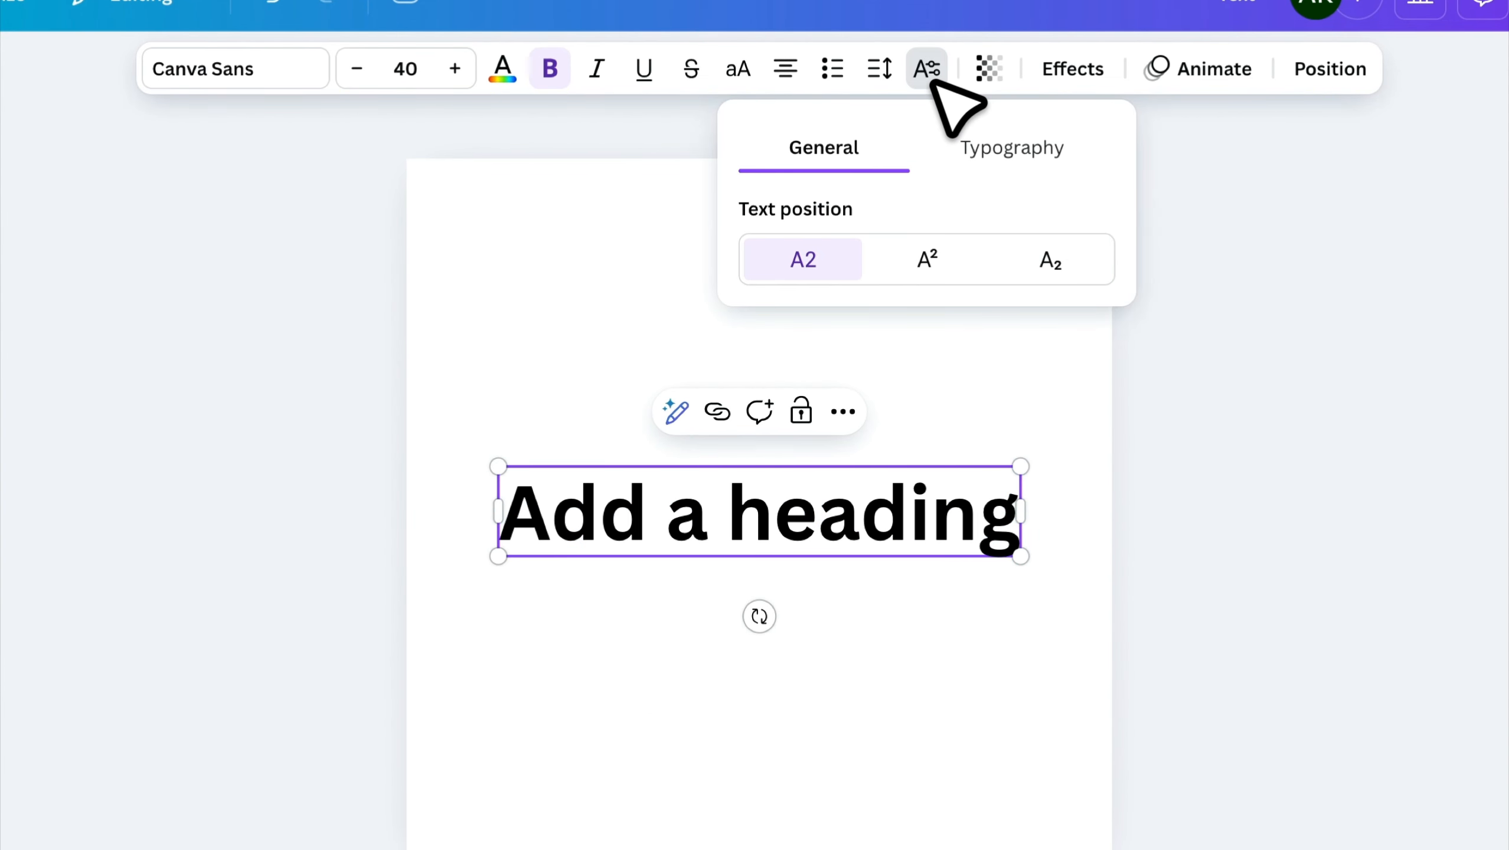
- Try the superscript and subscript positions on the word "heading", restore its normal position, and open the typography options
left_click(765, 524)
left_click_drag(729, 518, 1021, 532)
left_click(931, 69)
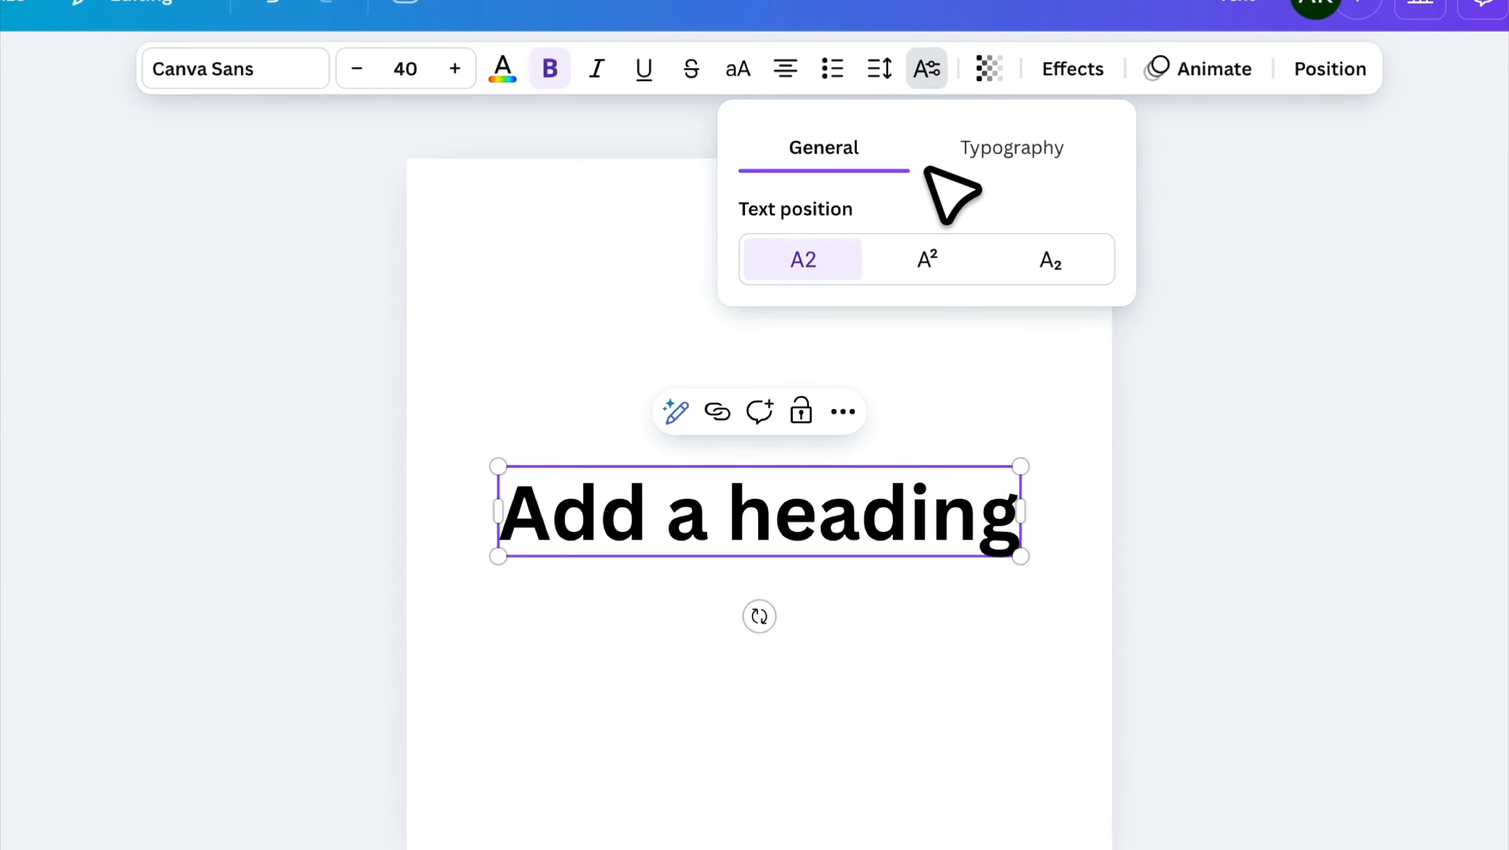
left_click(928, 258)
left_click(1058, 251)
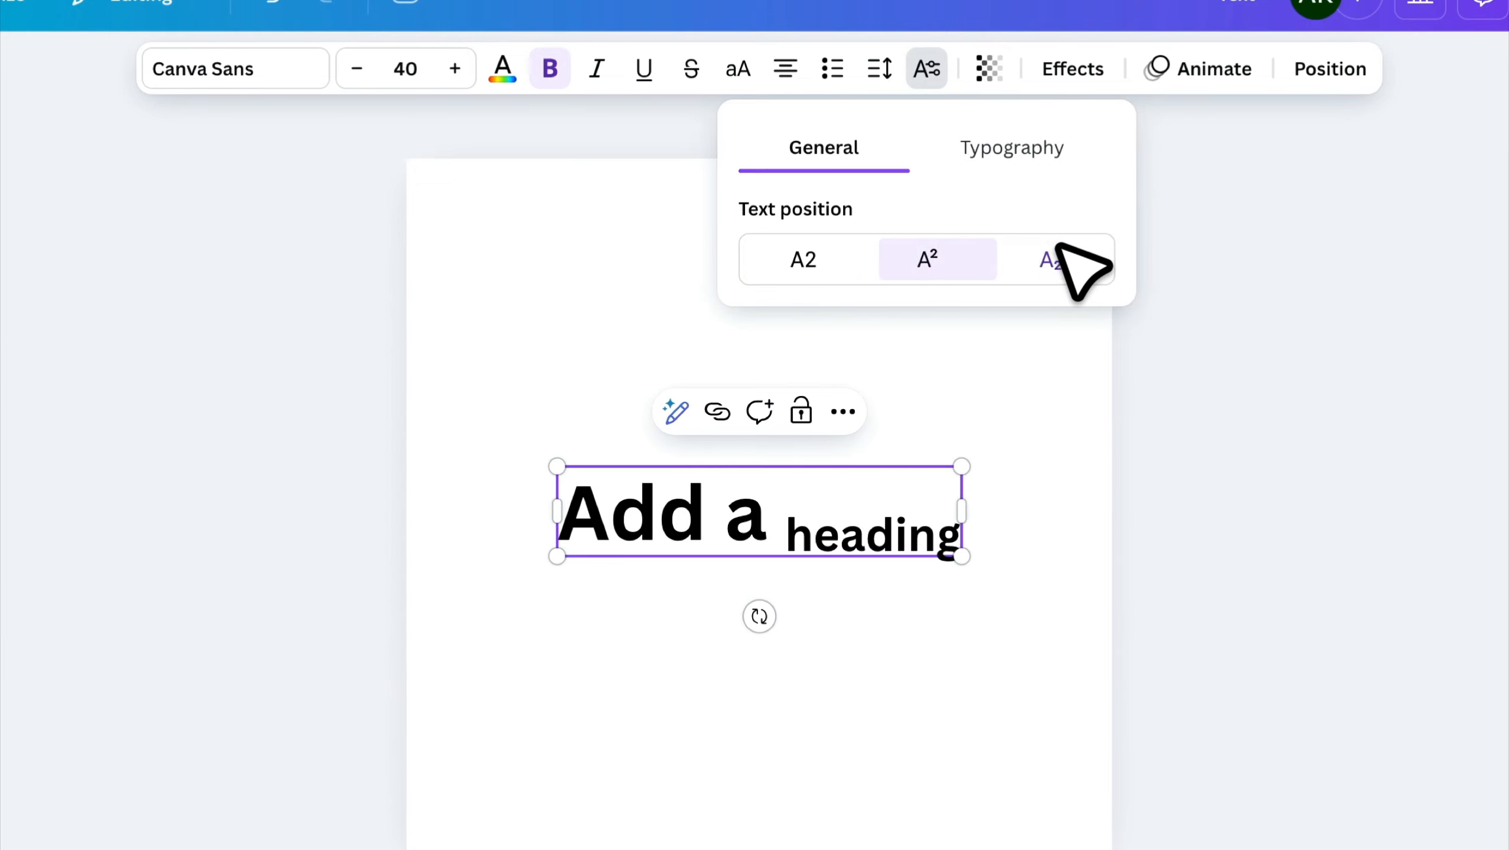
left_click(809, 260)
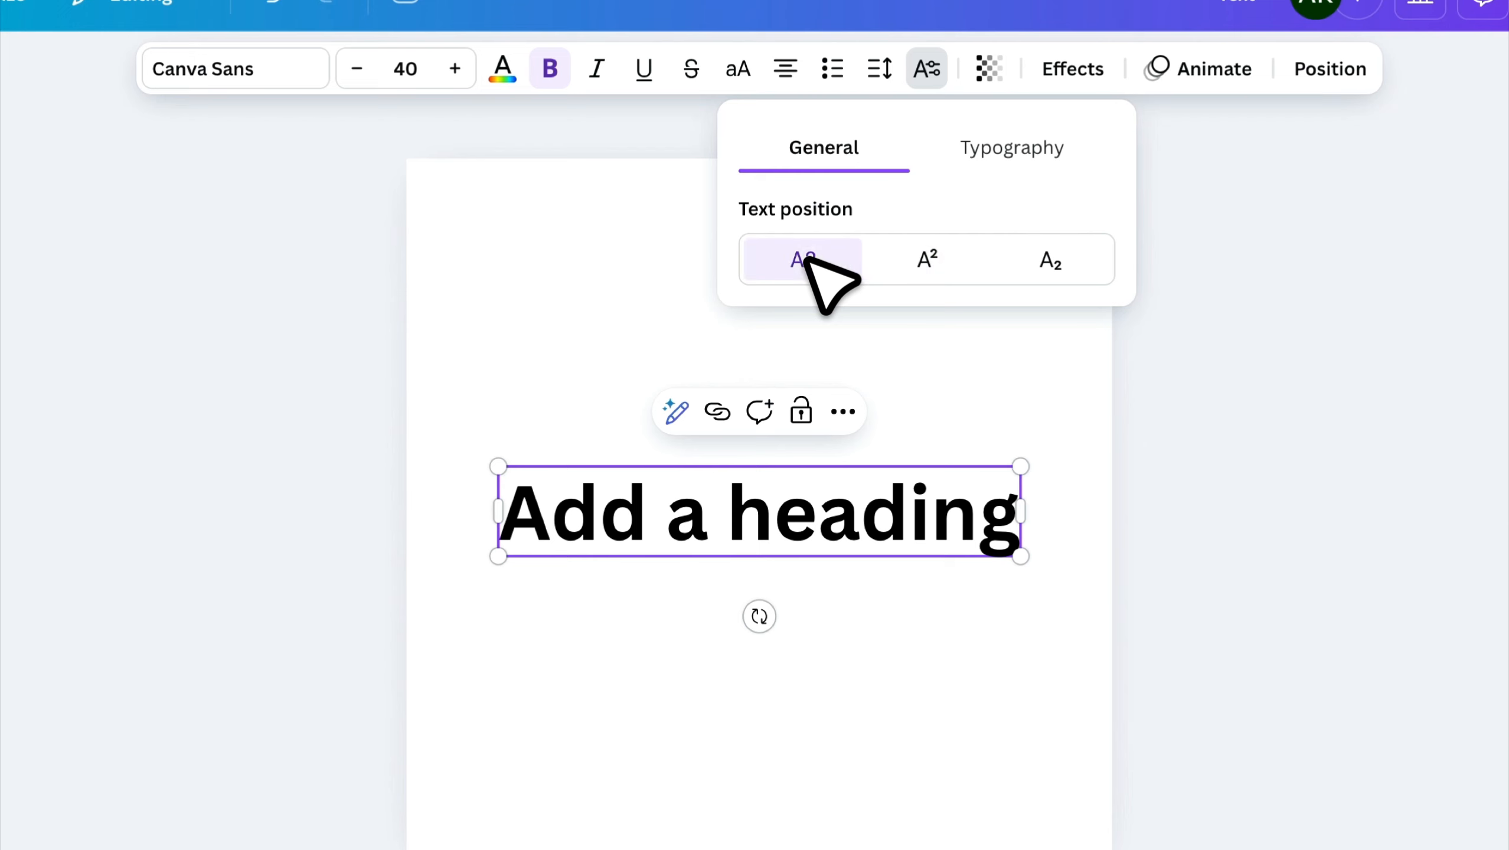
left_click(1038, 155)
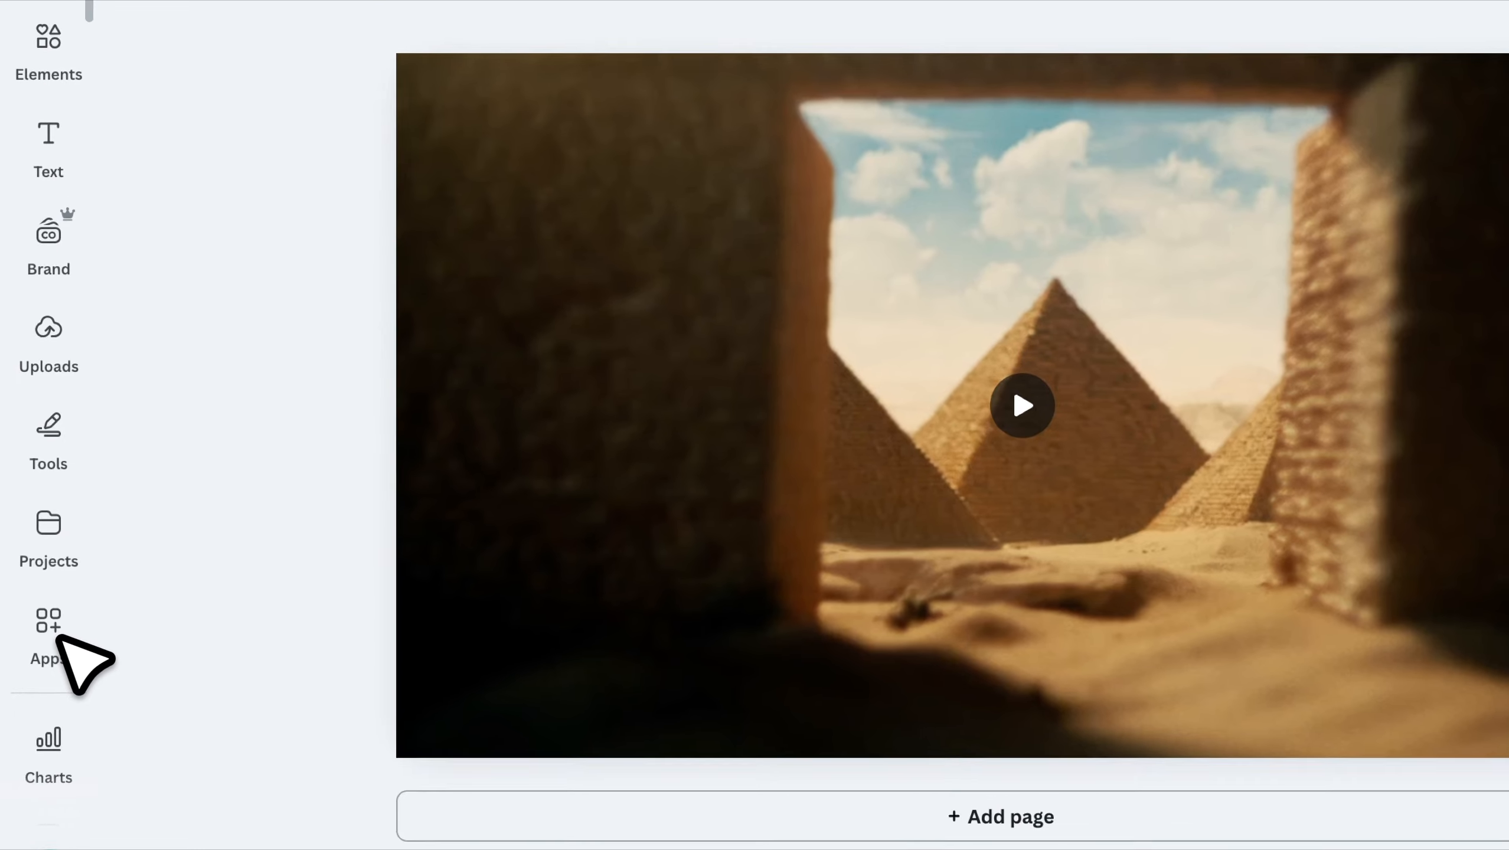
- Open the AI Voice generator from the voiceovers in the Audio app
left_click(43, 619)
scroll(287, 640, "down", 6)
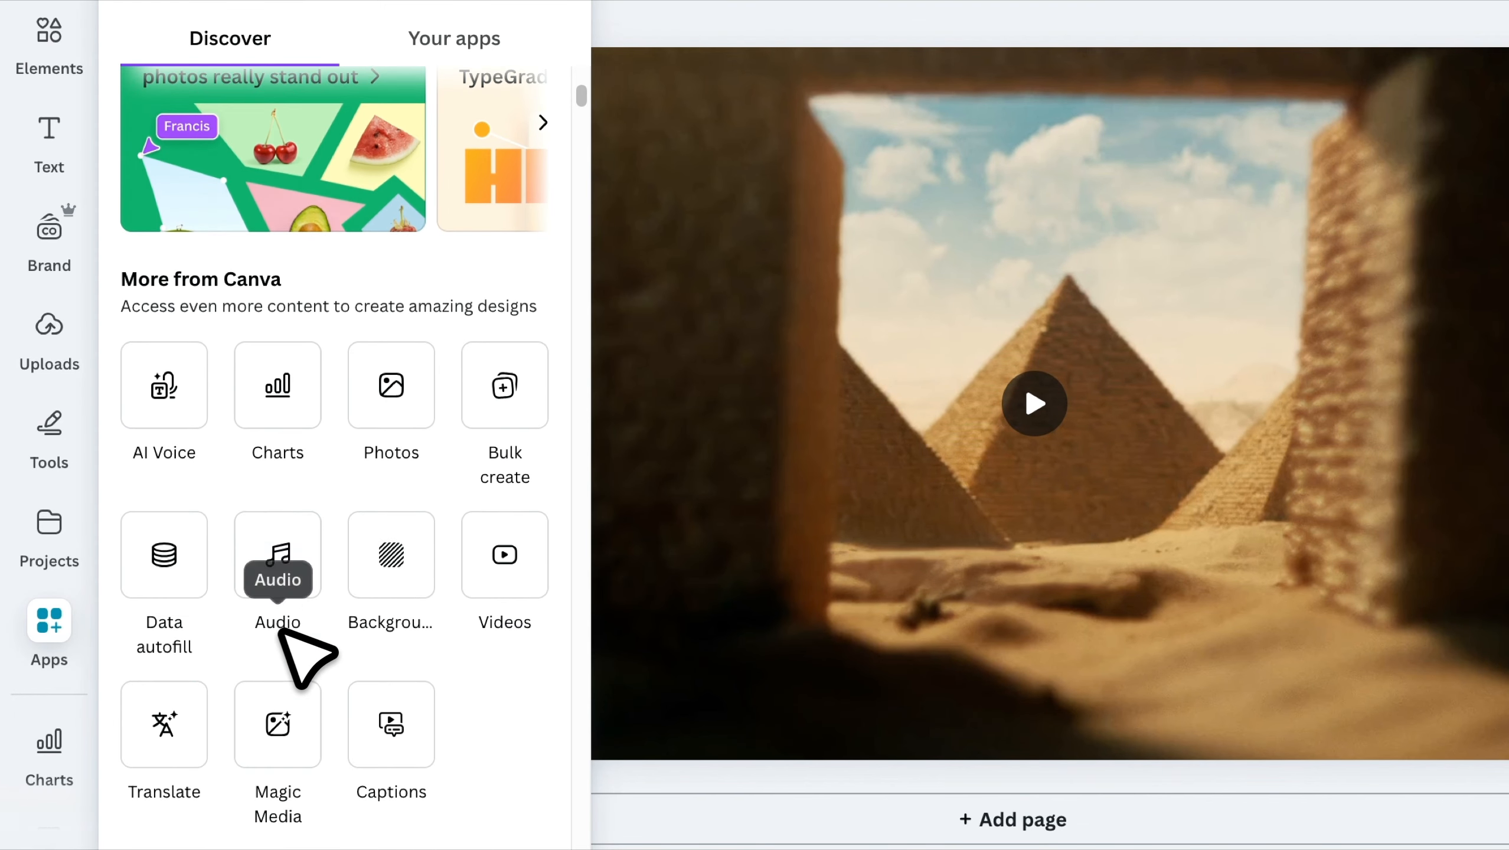
left_click(295, 569)
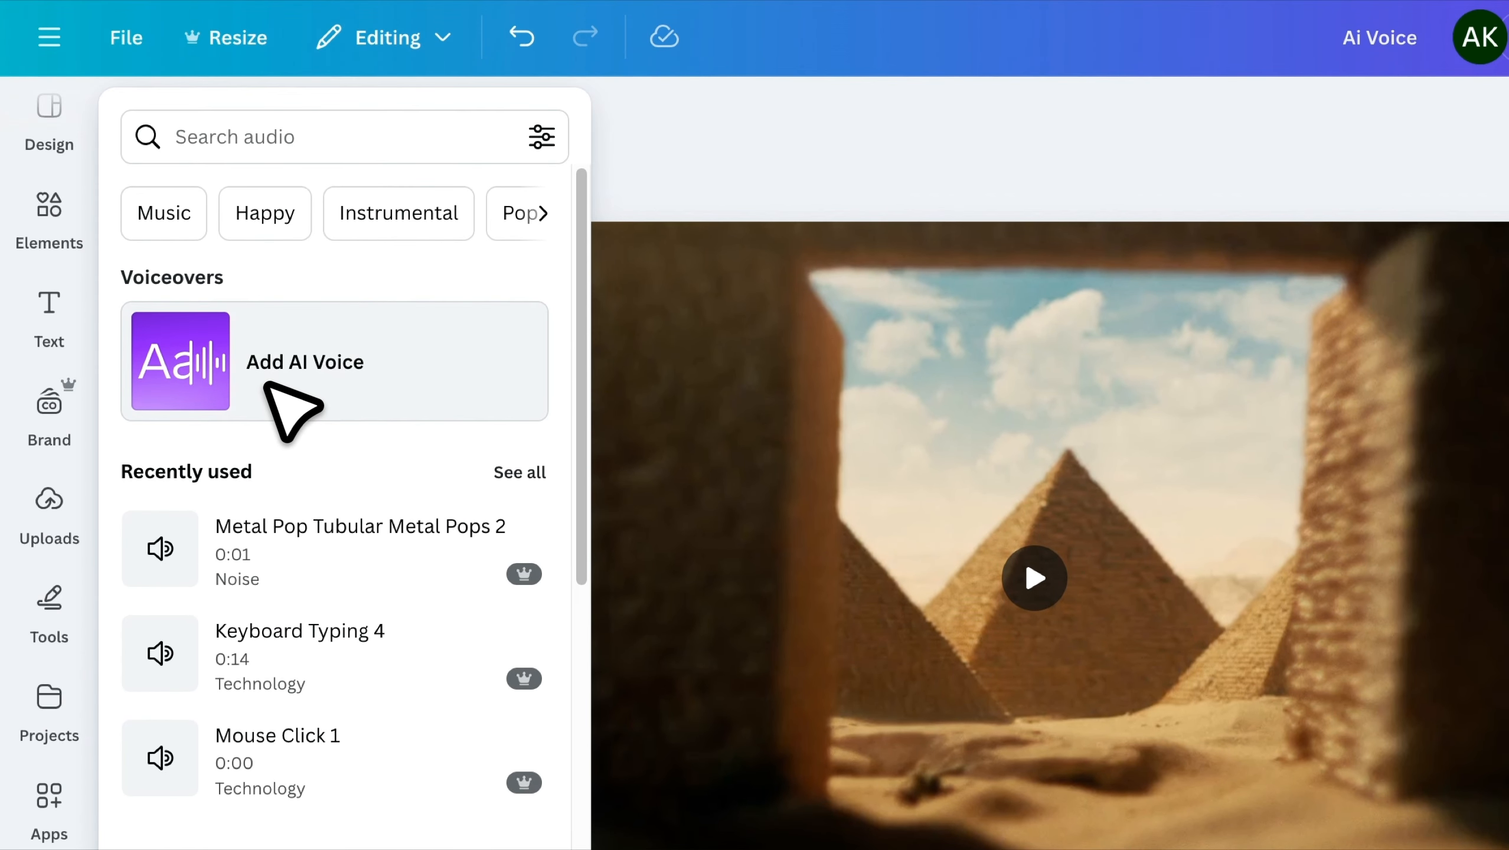
left_click(283, 383)
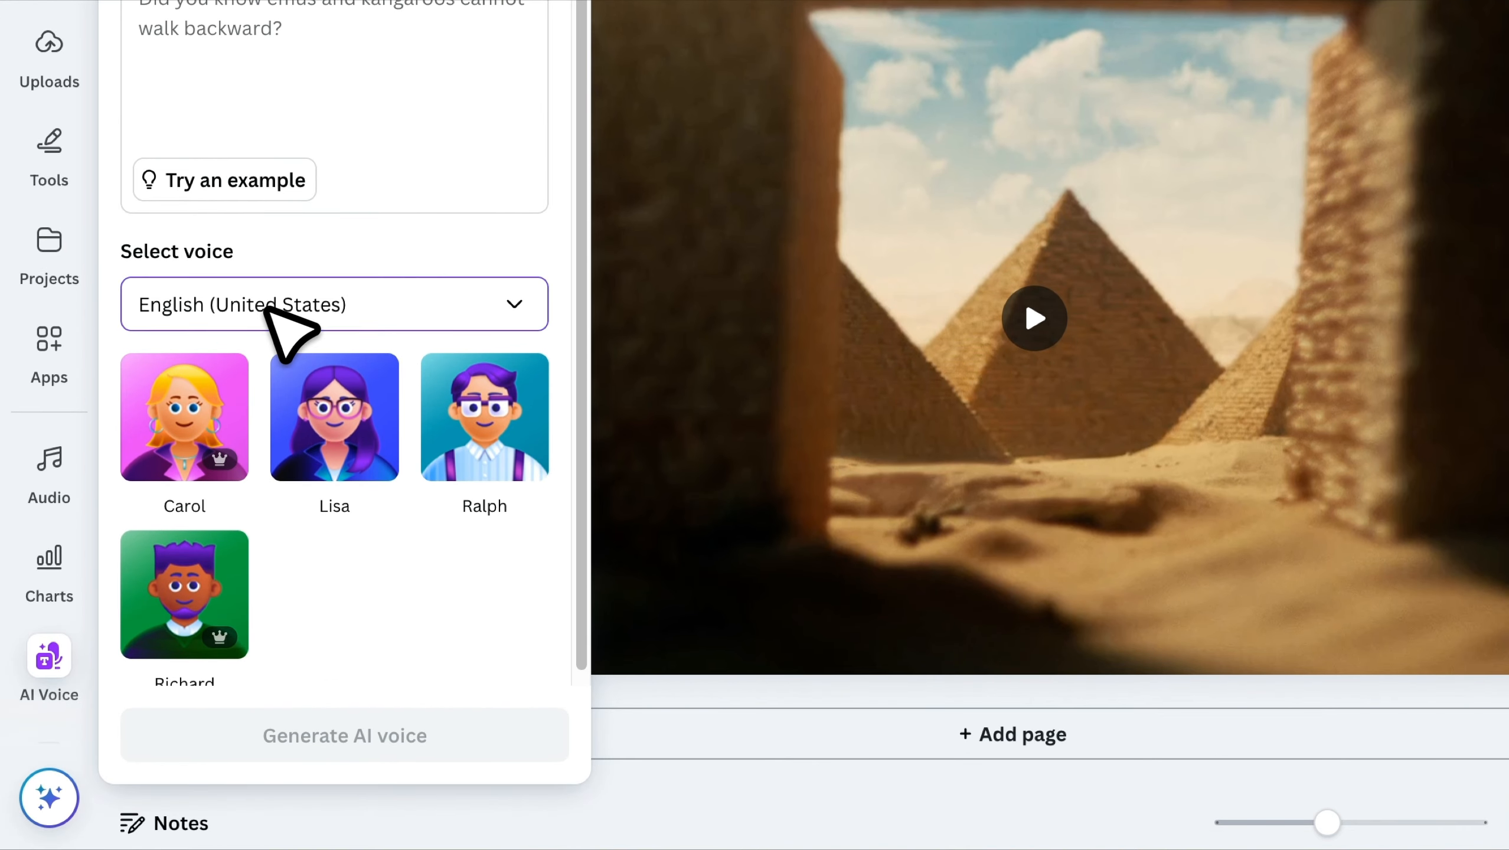
- Browse the available AI voice languages and preview the Richard and Ralph voices in English (United States)
left_click(267, 565)
scroll(370, 589, "down", 10)
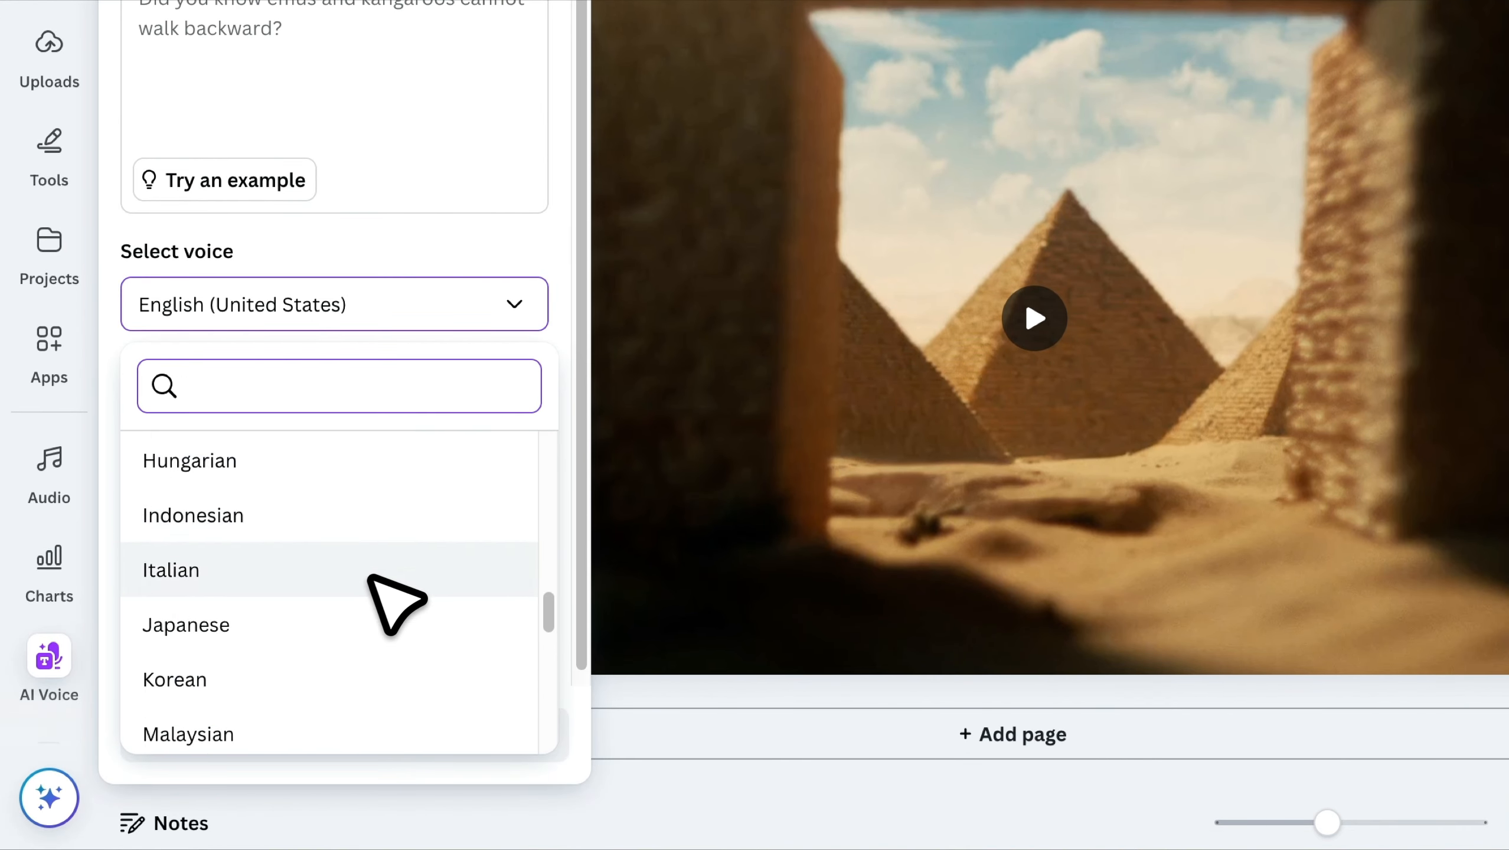
scroll(377, 599, "up", 15)
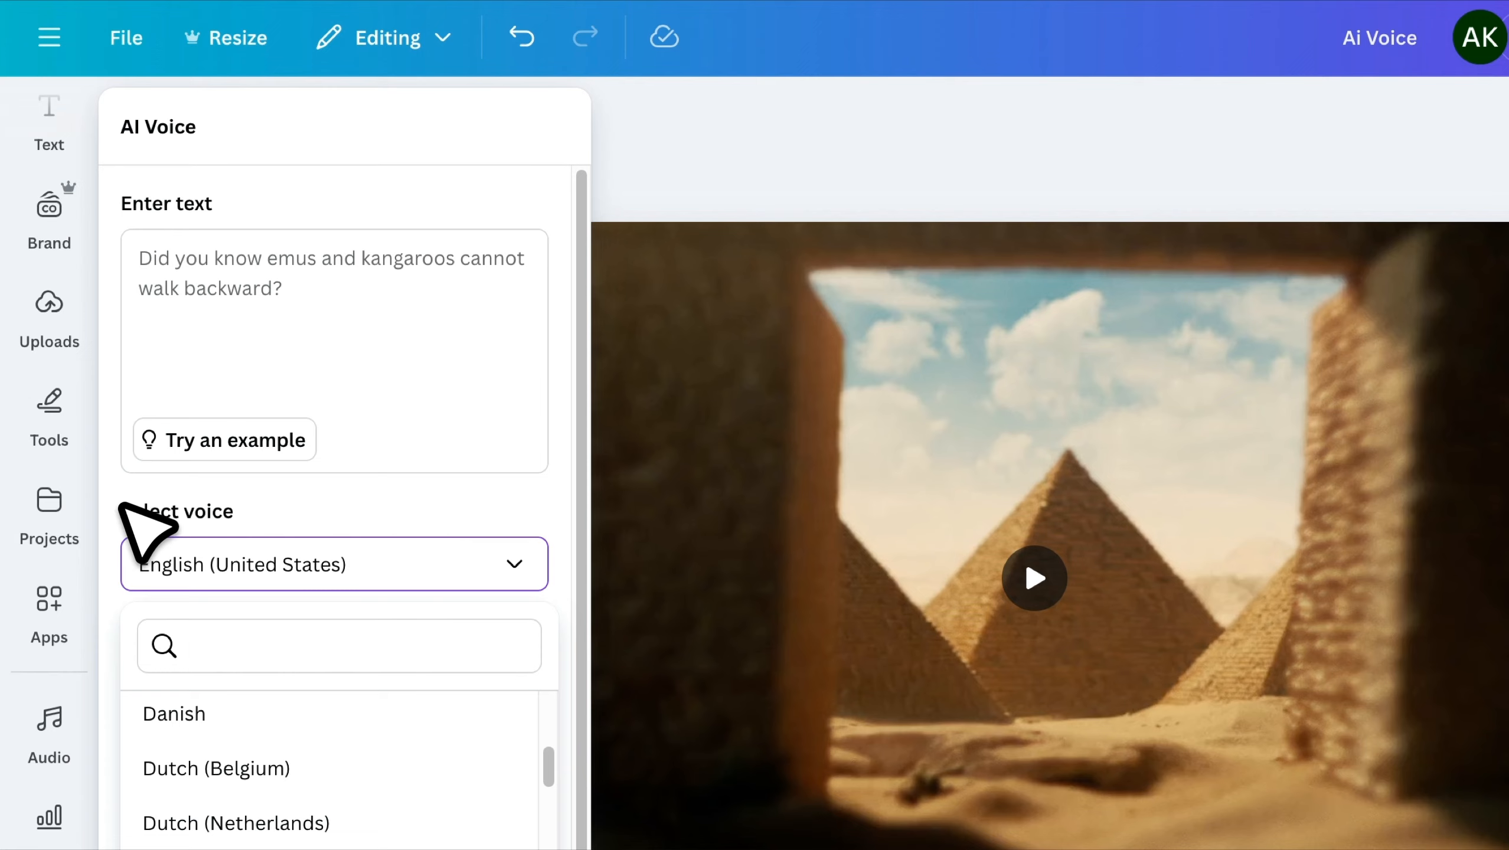
left_click(123, 486)
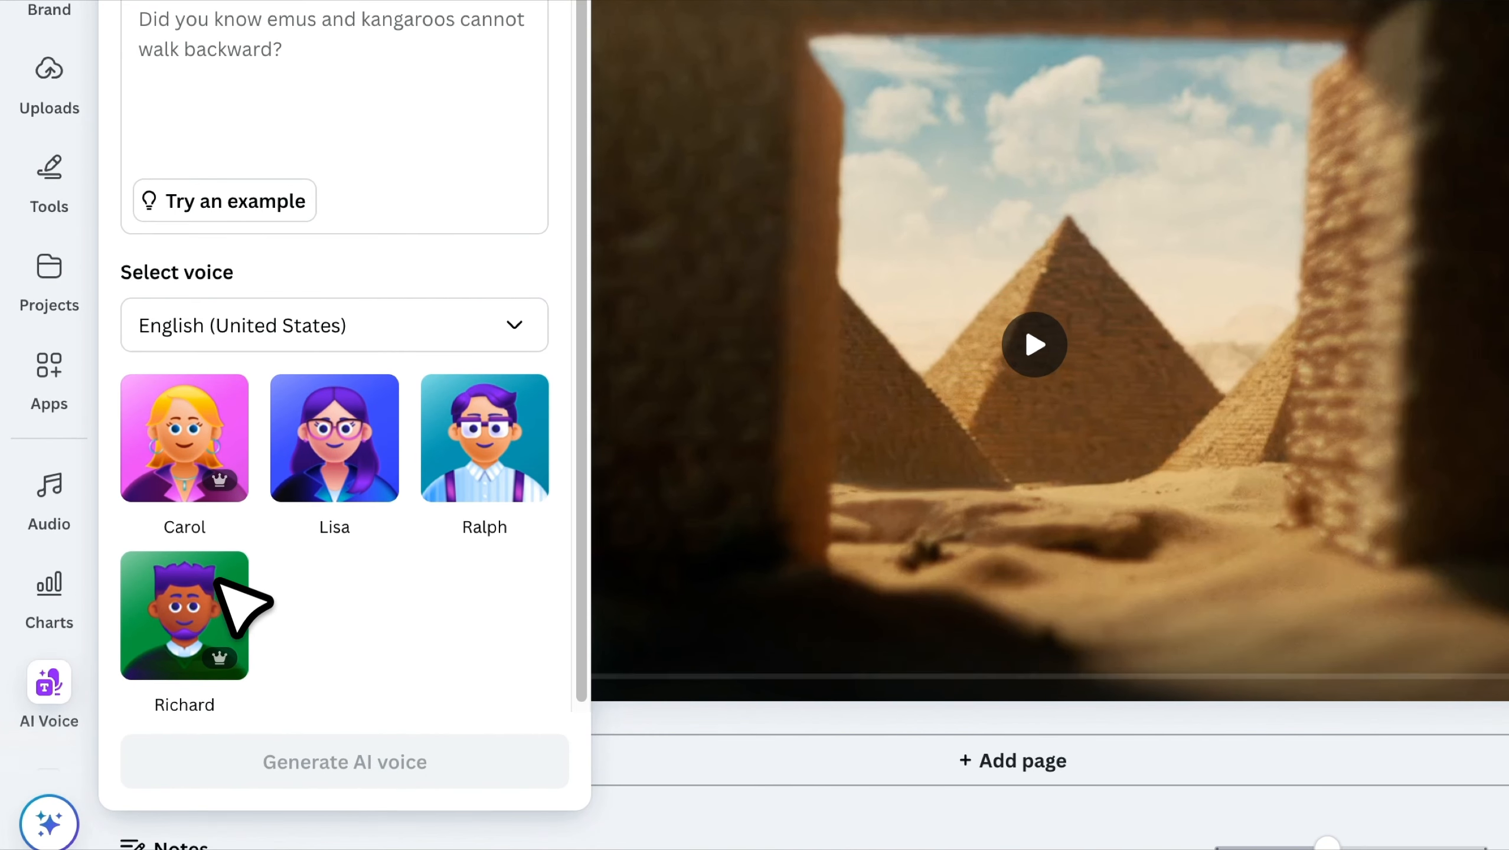
left_click(194, 591)
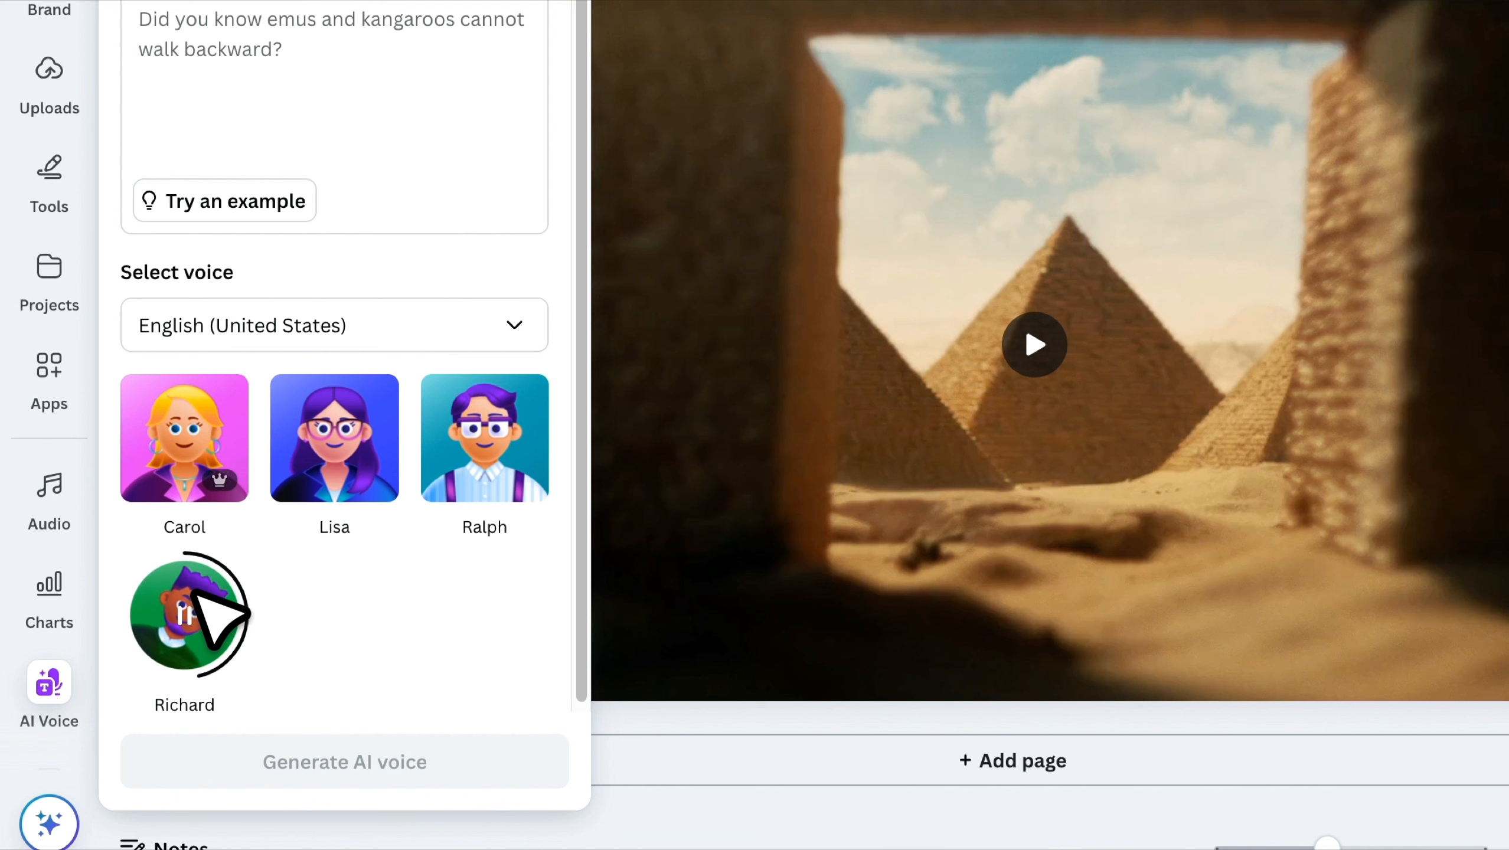
left_click(496, 469)
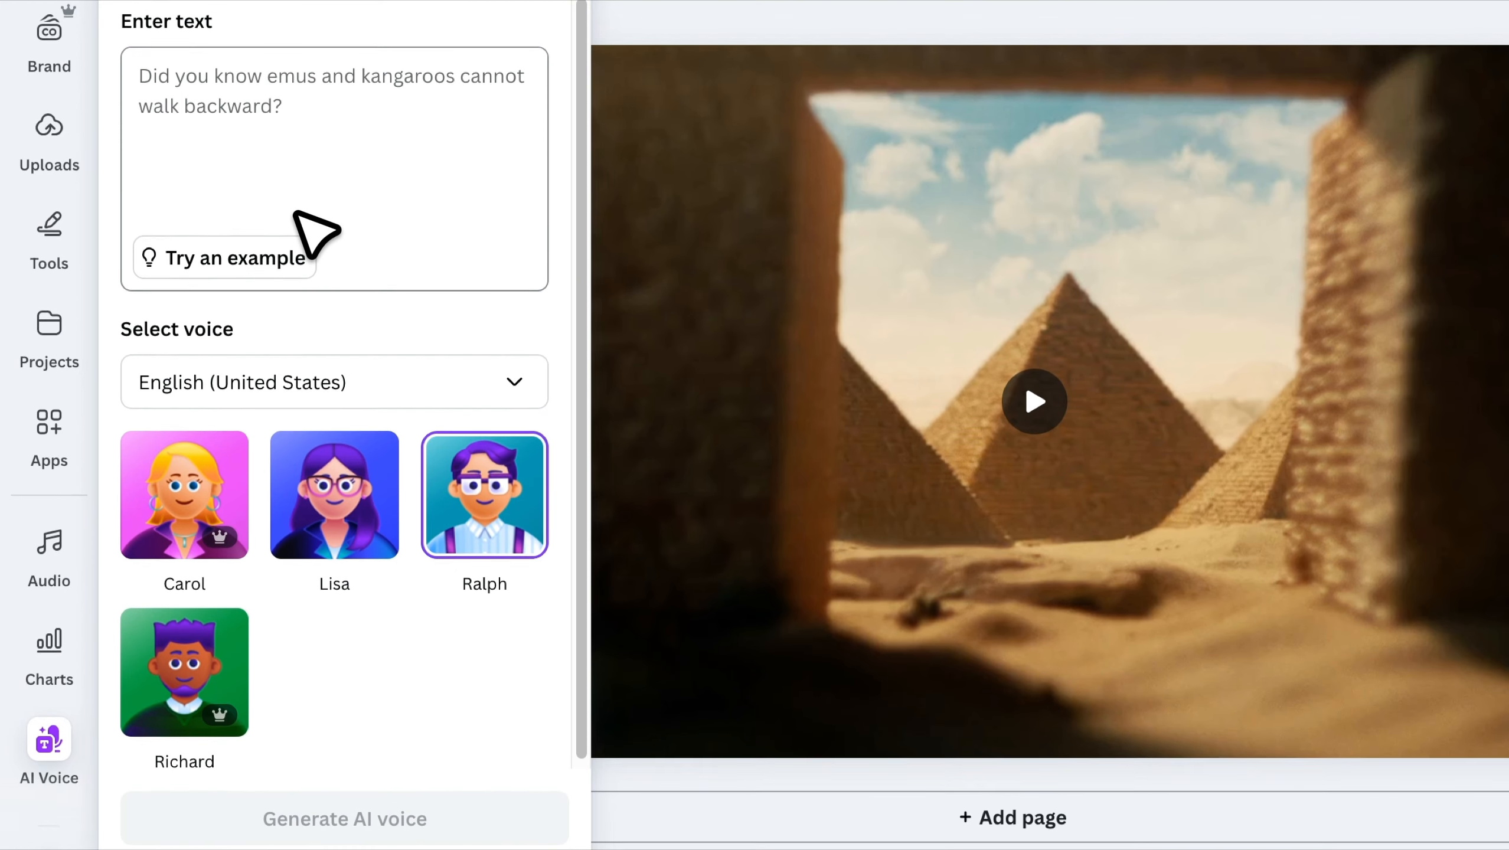
- Generate a Richard AI voiceover reading "Egypt is a country located in northeastern Africa, known for its rich history and cultural heritage."
left_click(298, 202)
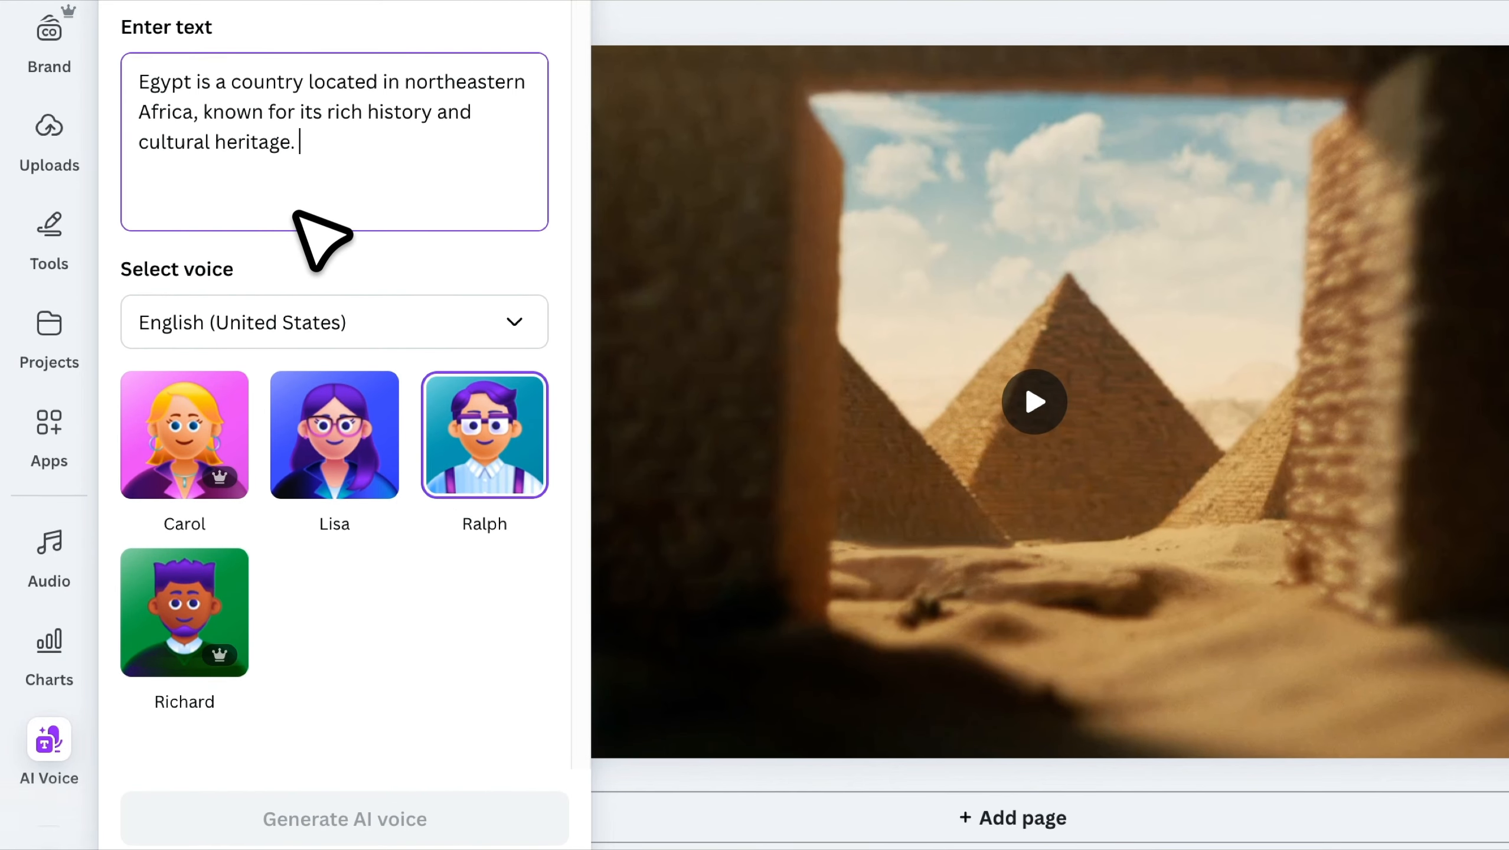
left_click(239, 595)
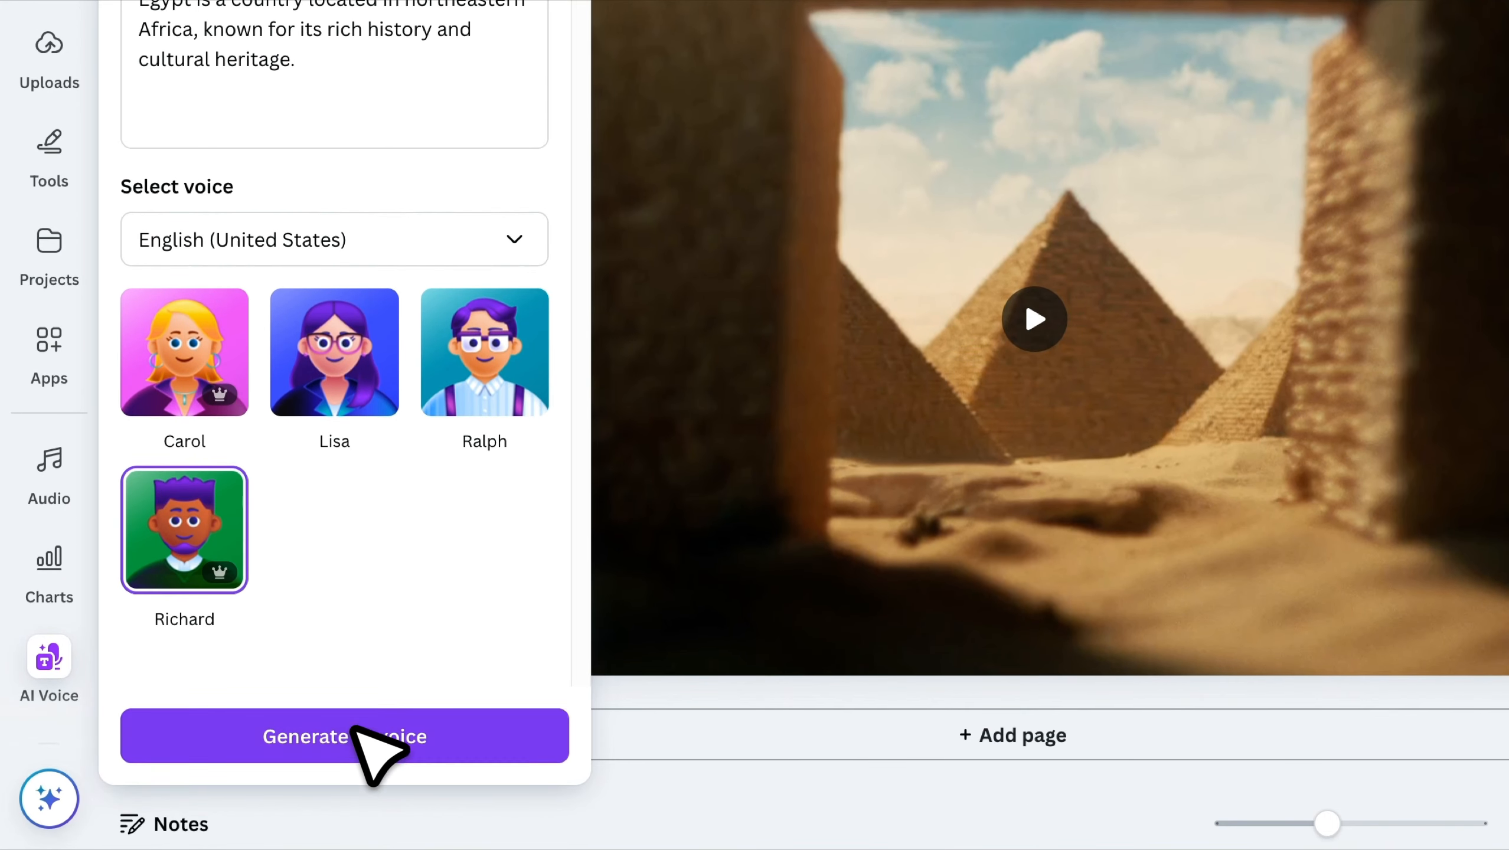
left_click(357, 734)
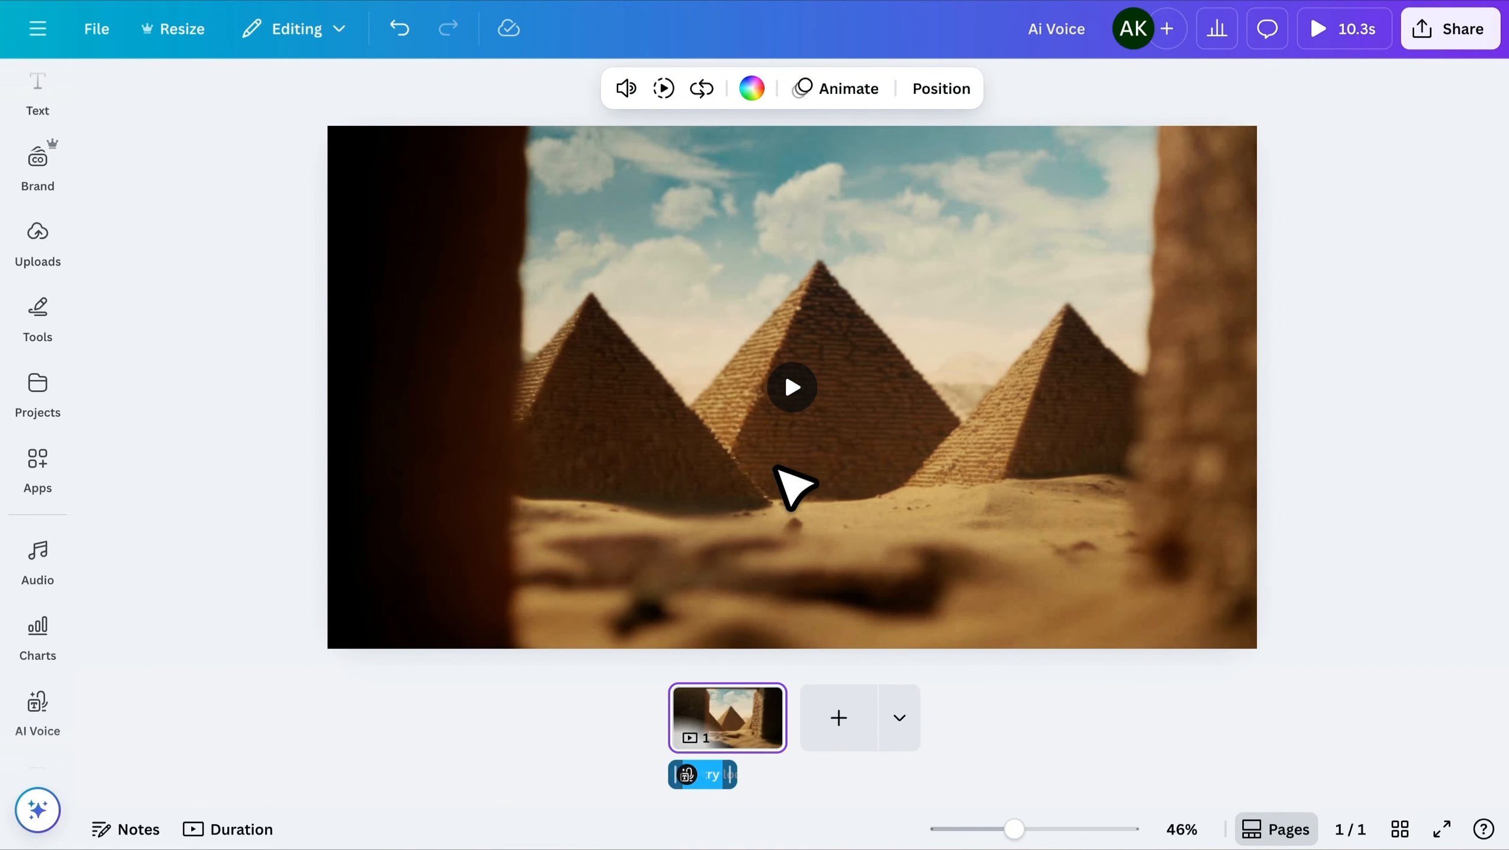
- Play the pyramids video with its AI voiceover in full-screen preview and exit the preview
left_click(856, 417)
left_click(1331, 32)
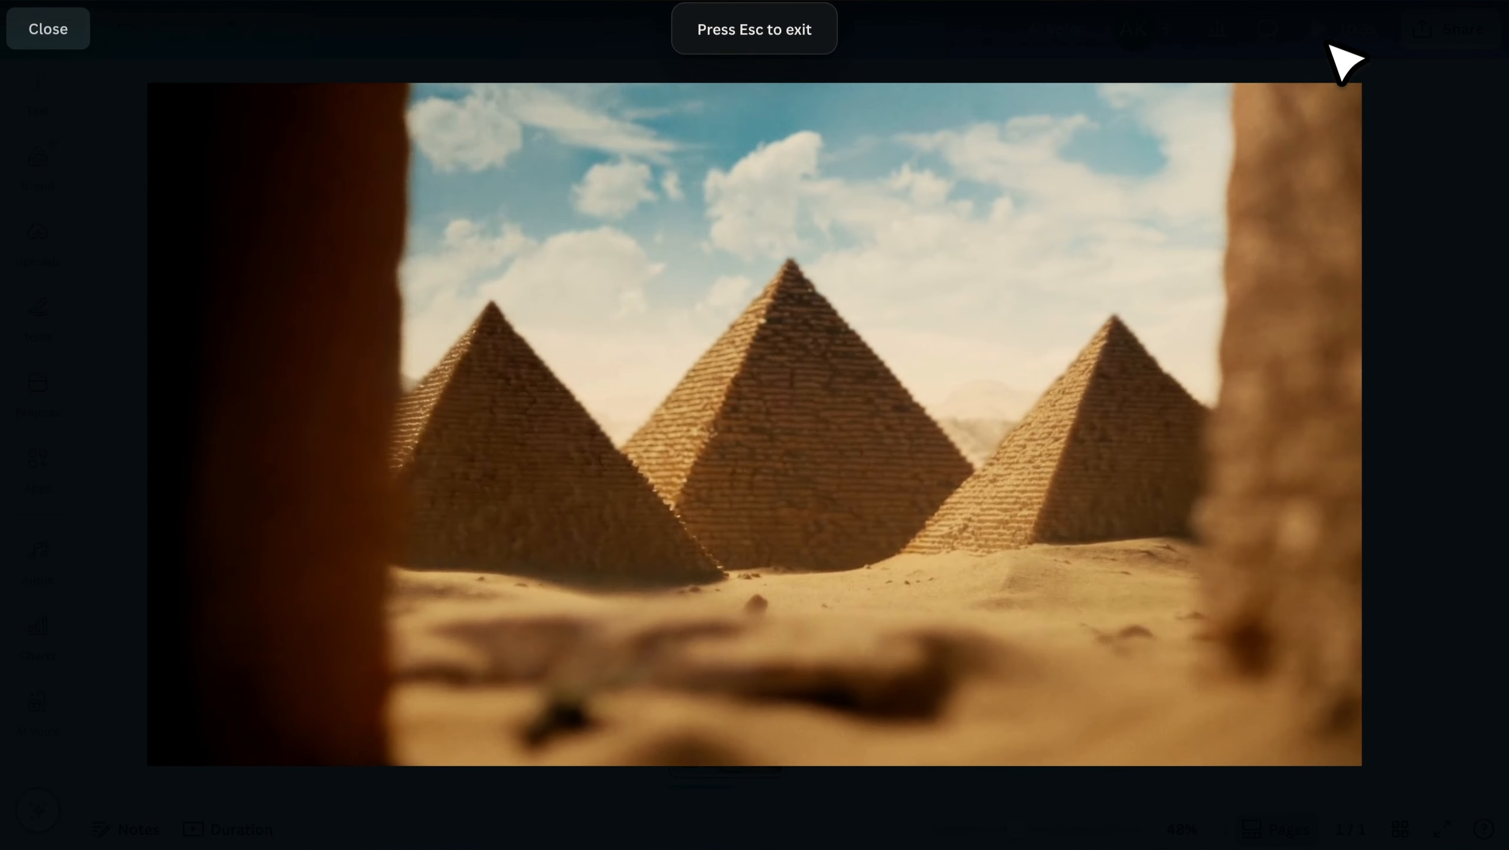
key("Escape")
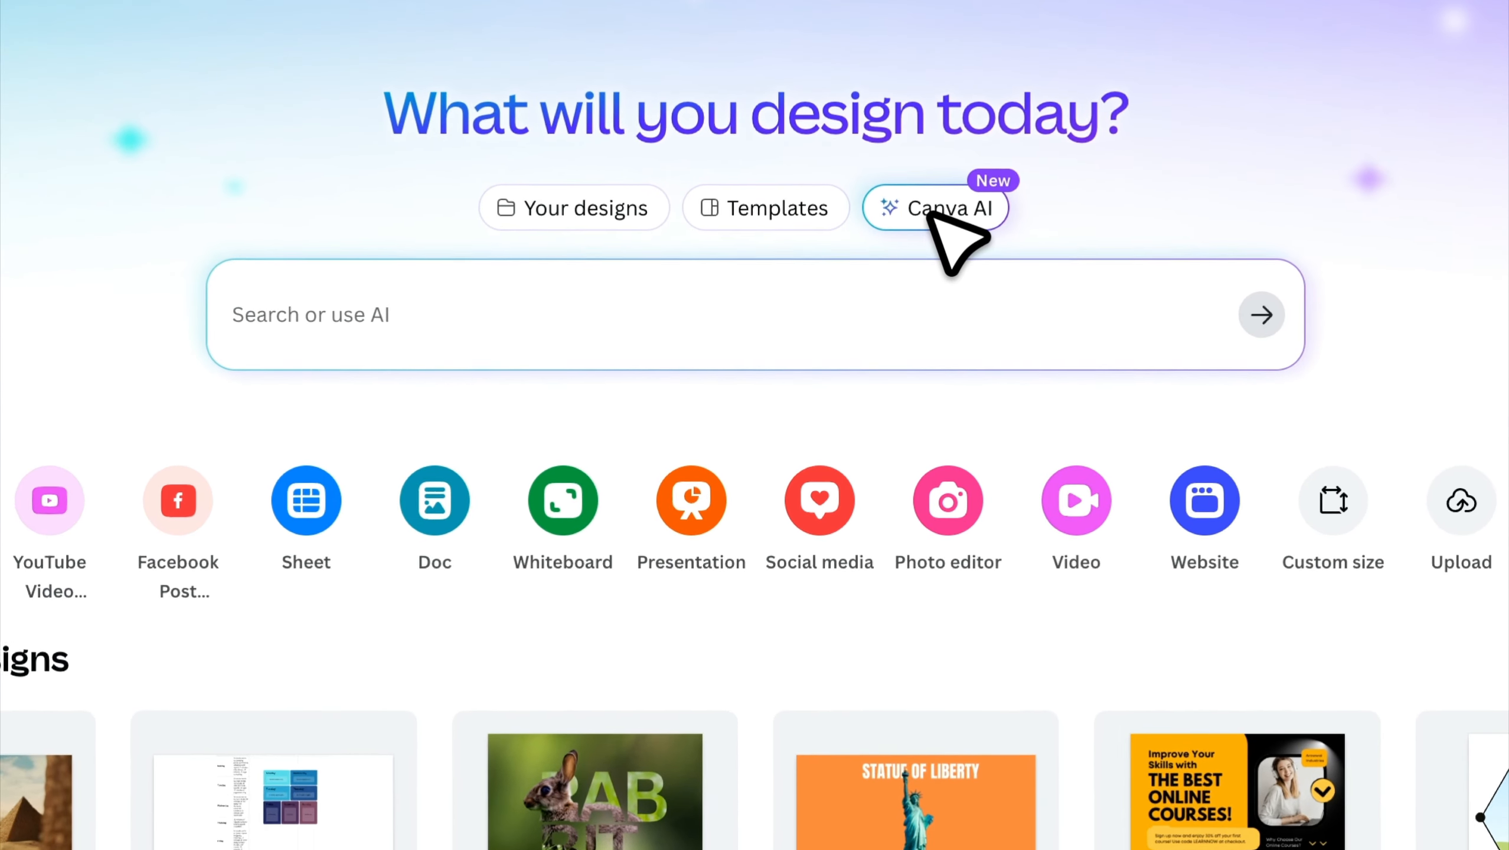
- Set Canva AI to Design for me with the Social Media category and the Facebook Post format
left_click(943, 212)
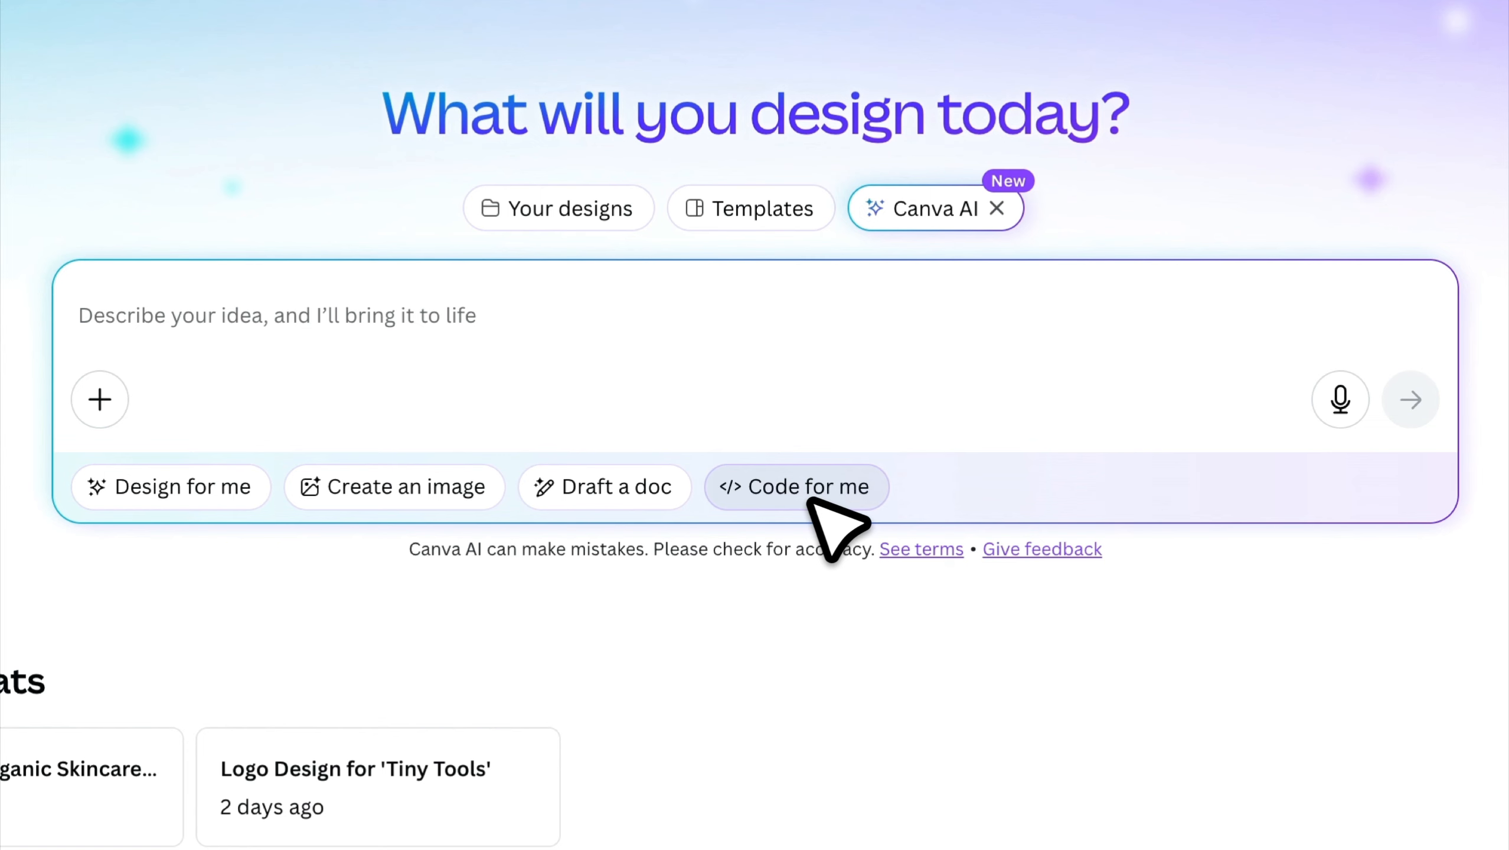
left_click(177, 503)
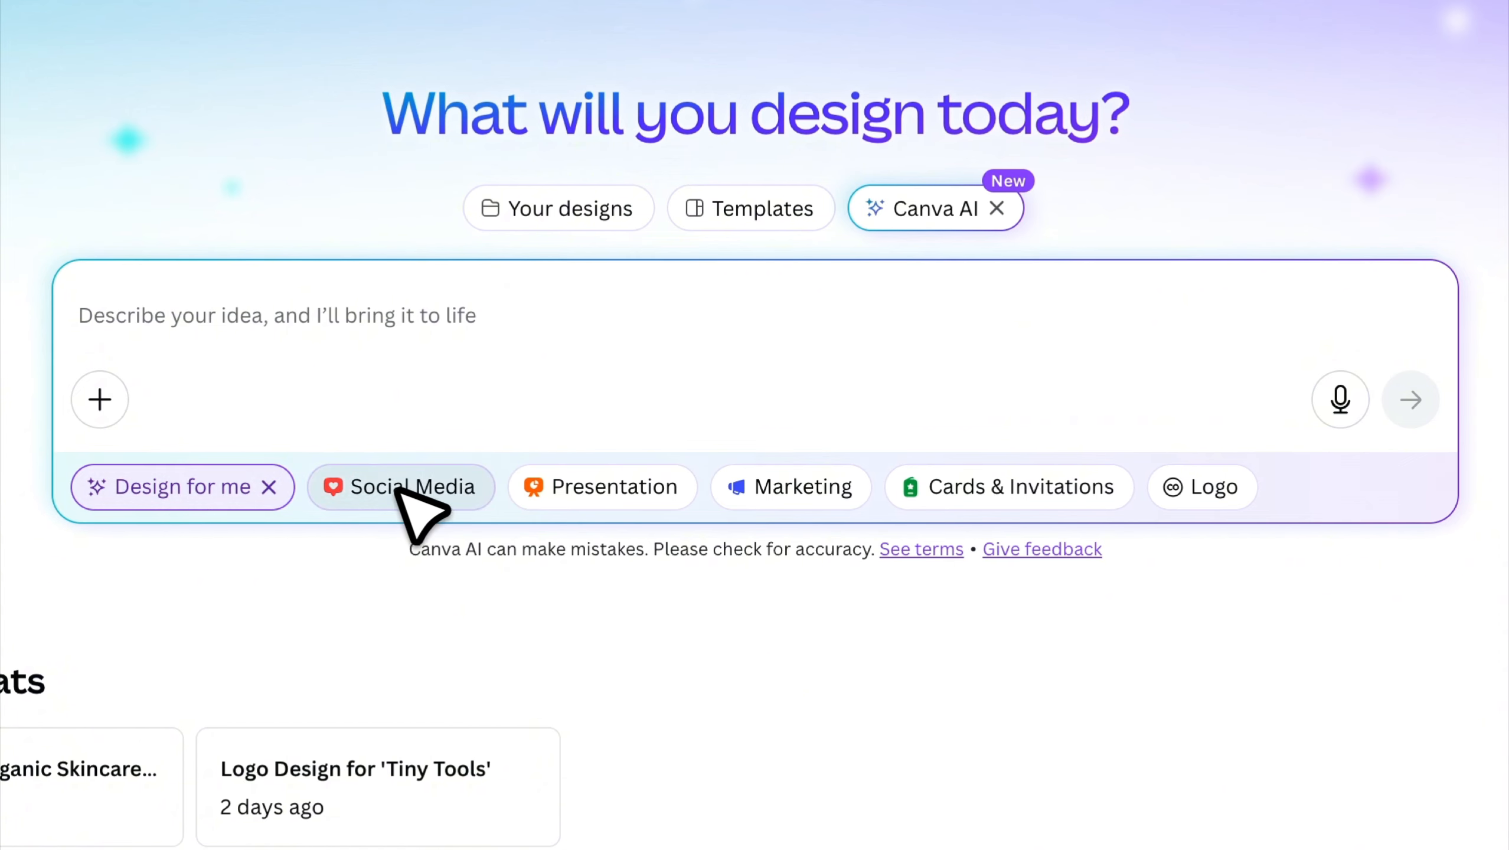
left_click(407, 502)
left_click(595, 487)
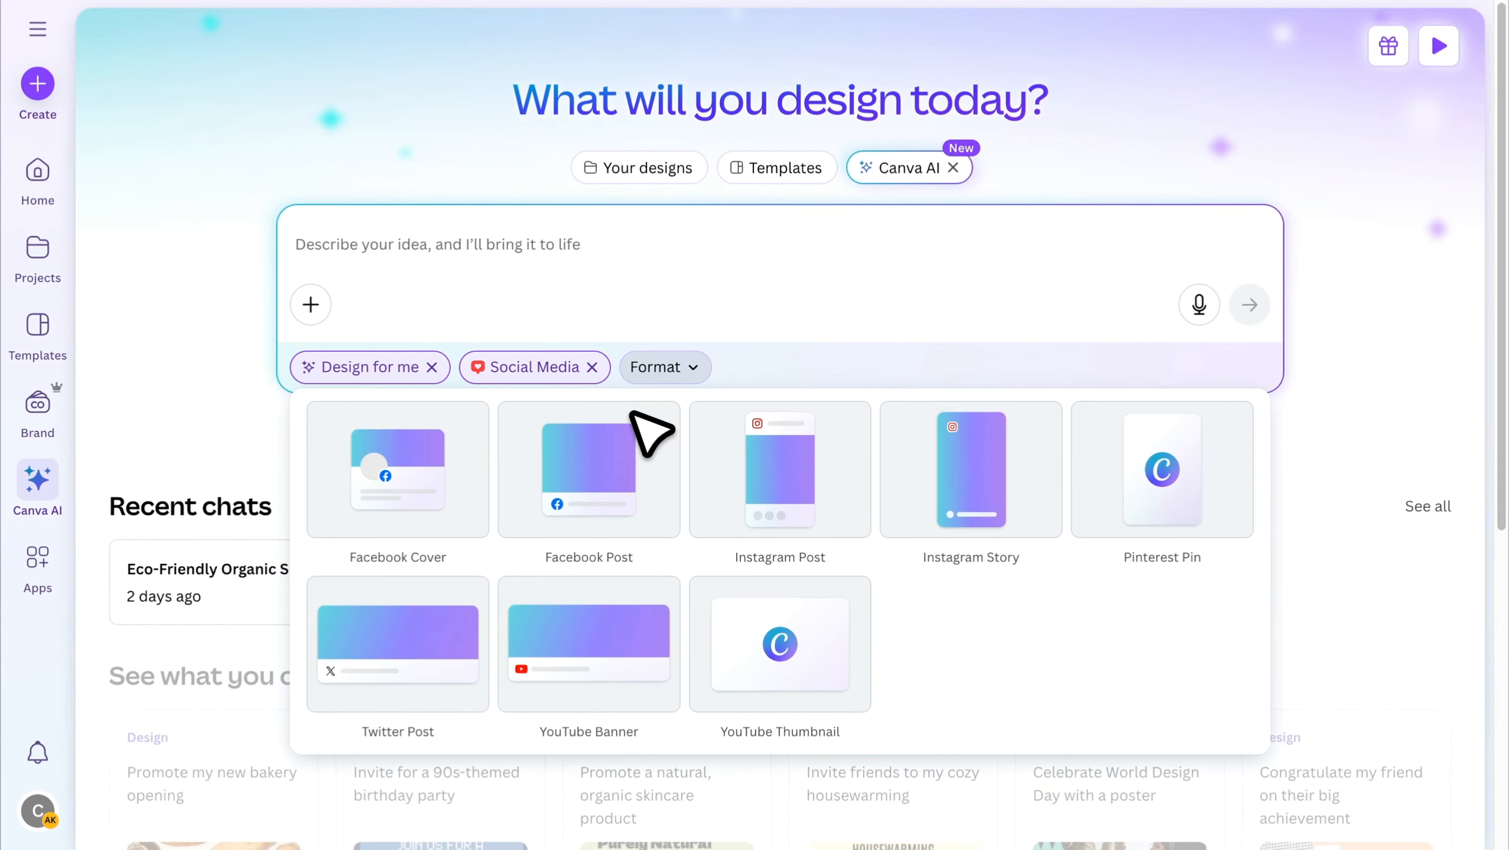
left_click(624, 505)
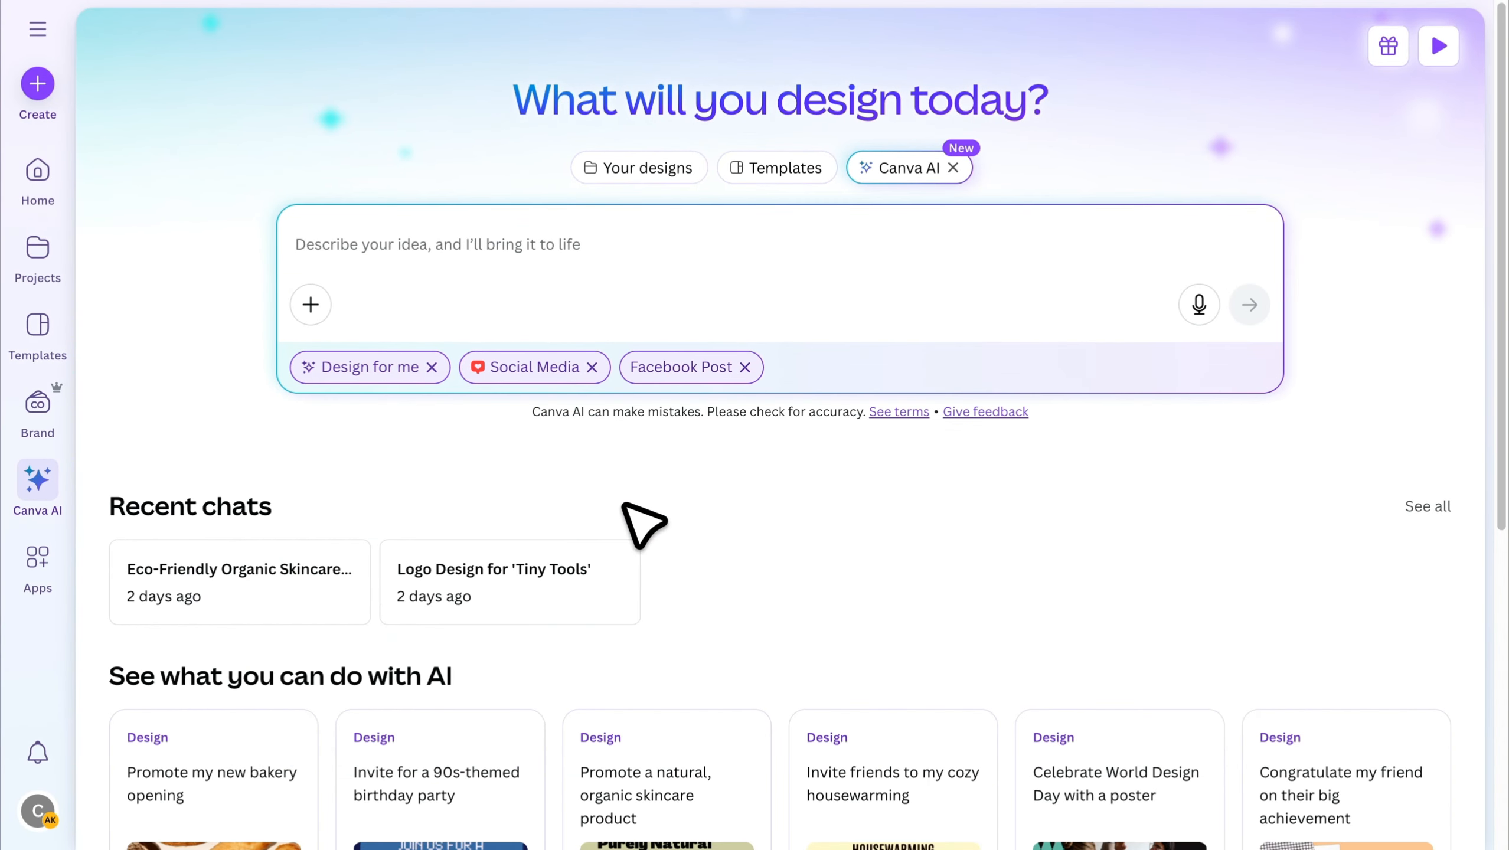
- Generate designs from the prompt "Design a Facebook post highlighting the latest Canva features" and look through the suggestions
type("Design a Facebook post highlighting the latest Canva features")
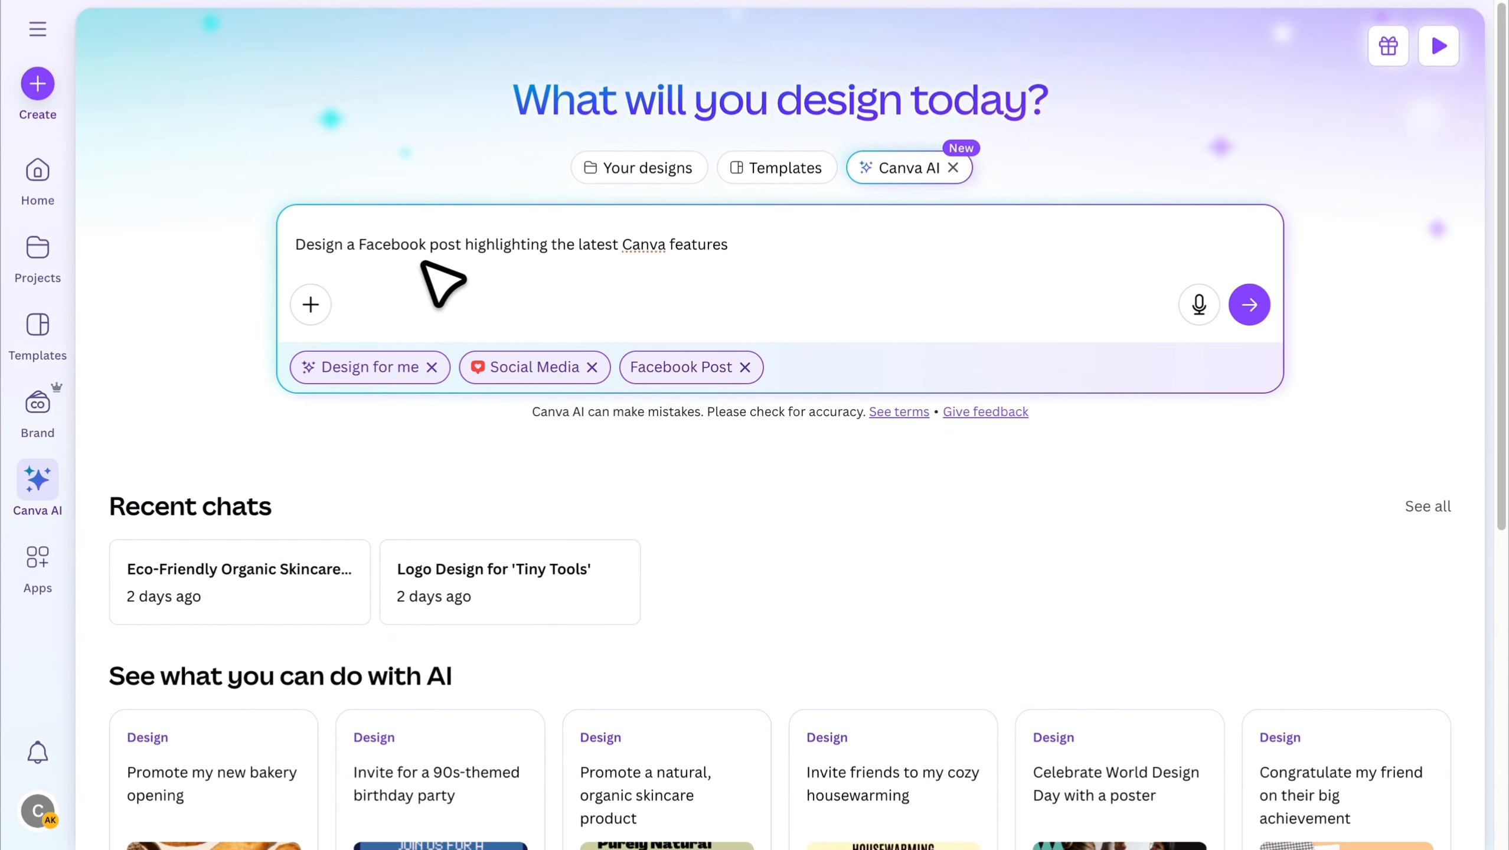
left_click(1249, 305)
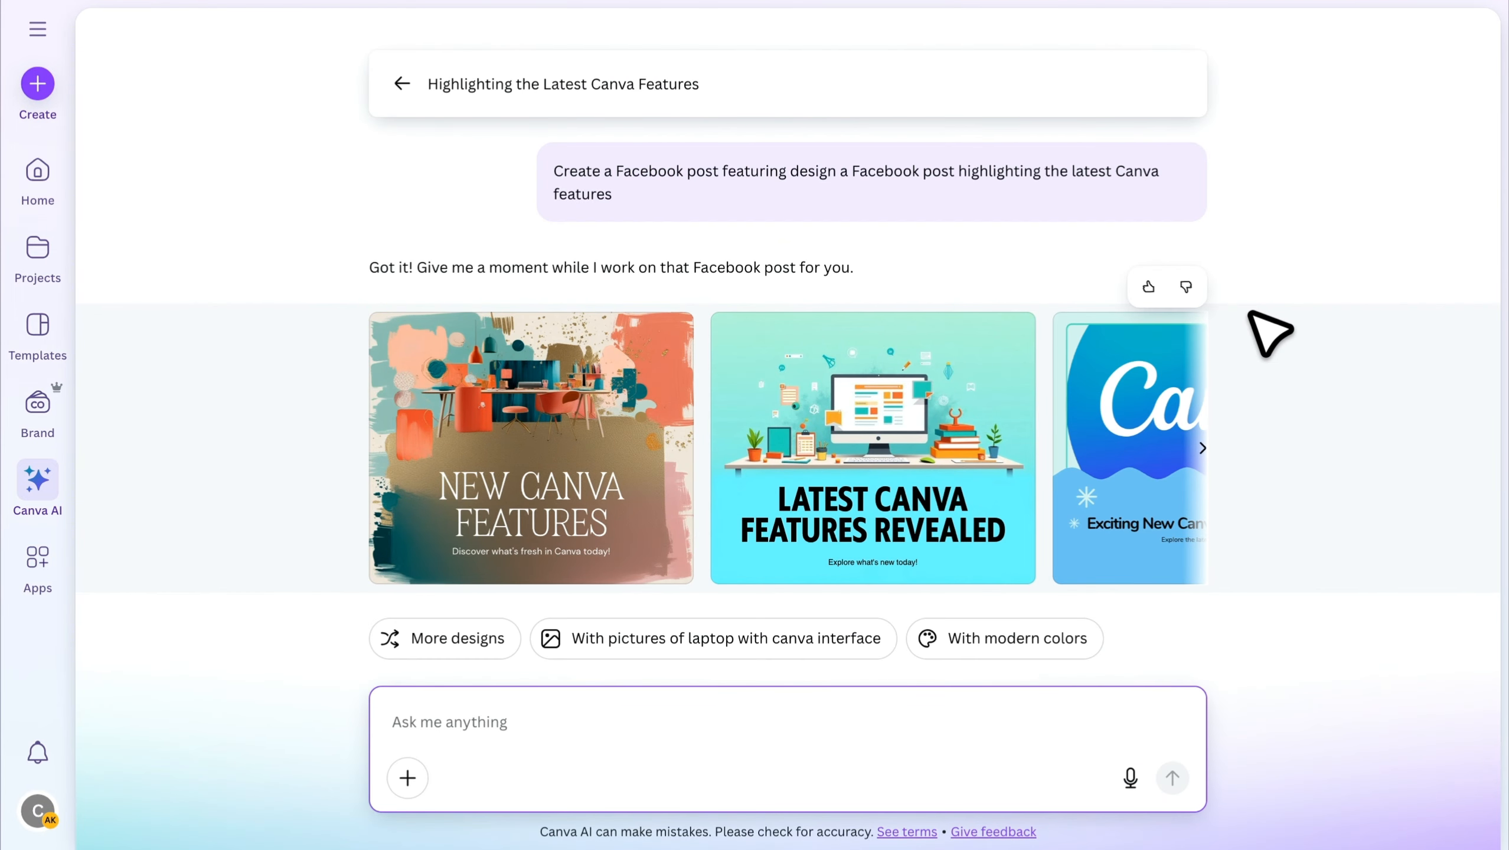
left_click(1203, 448)
left_click(1202, 447)
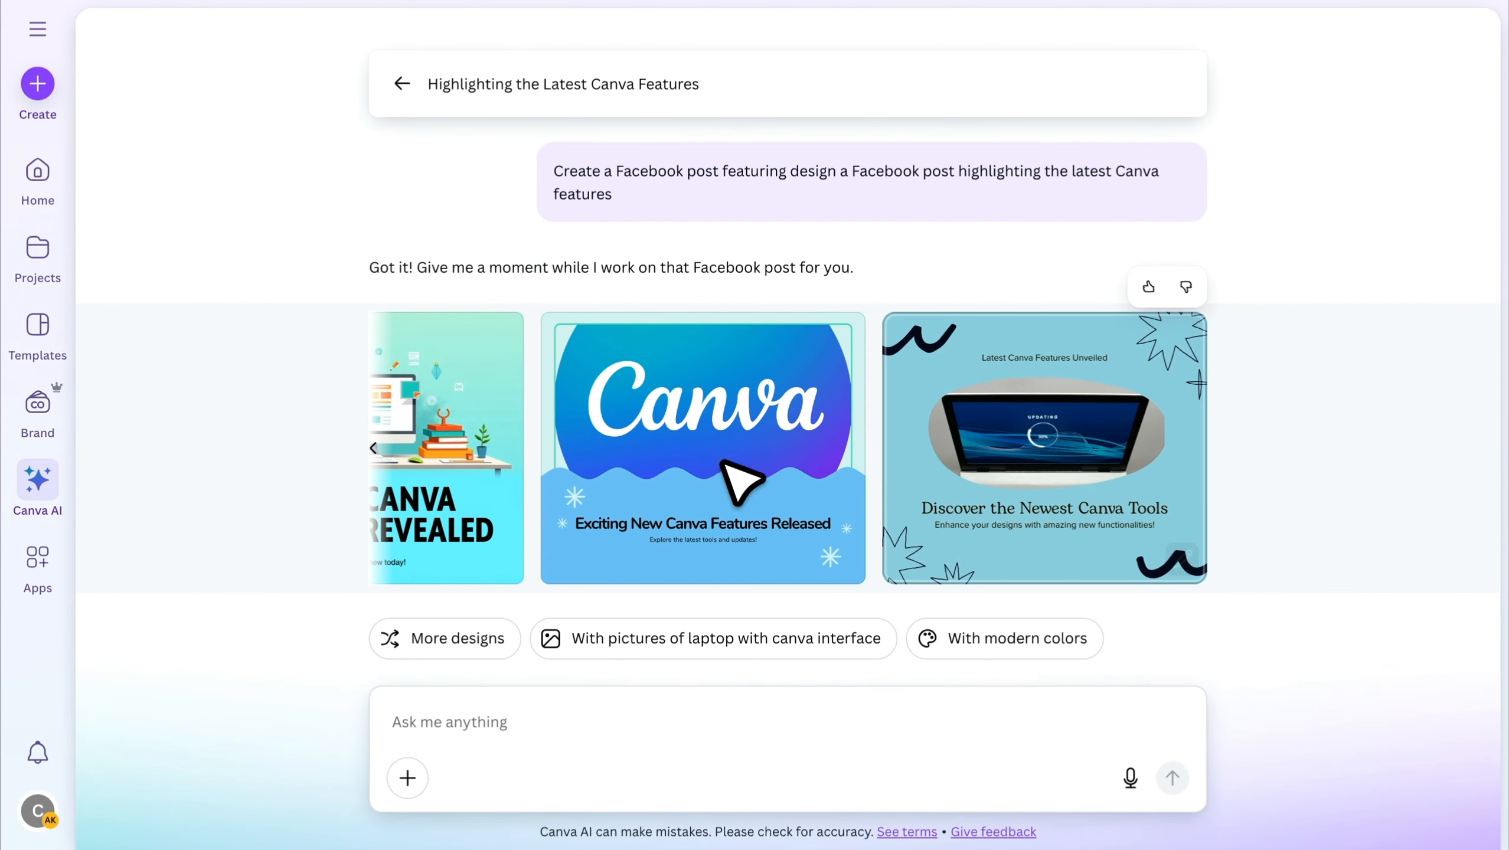
- Request more Facebook post designs and open the "Discover the Latest Canva Features!" design for quick editing
left_click(448, 649)
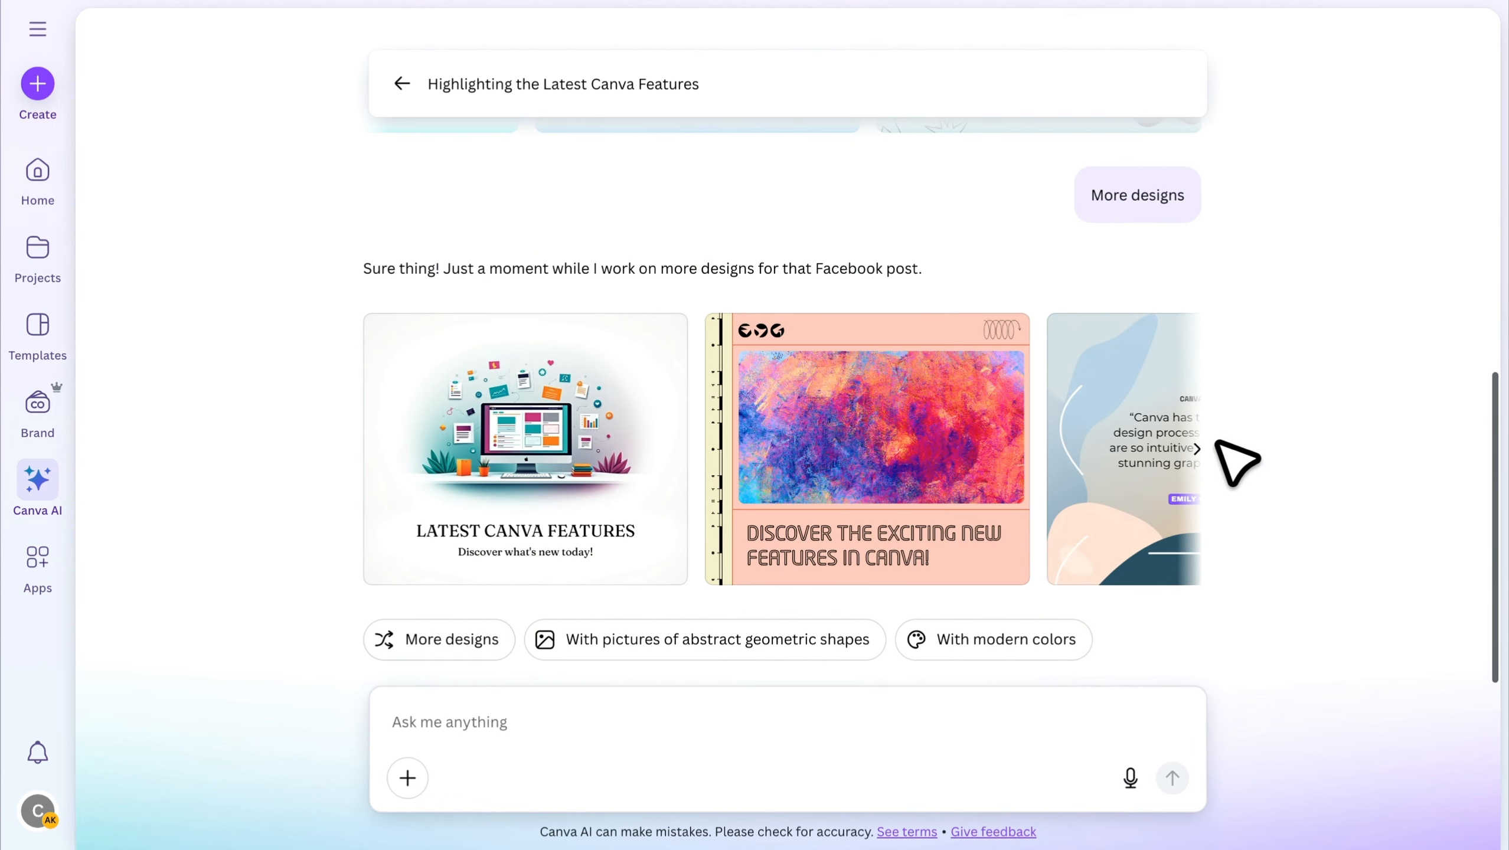
left_click(1198, 447)
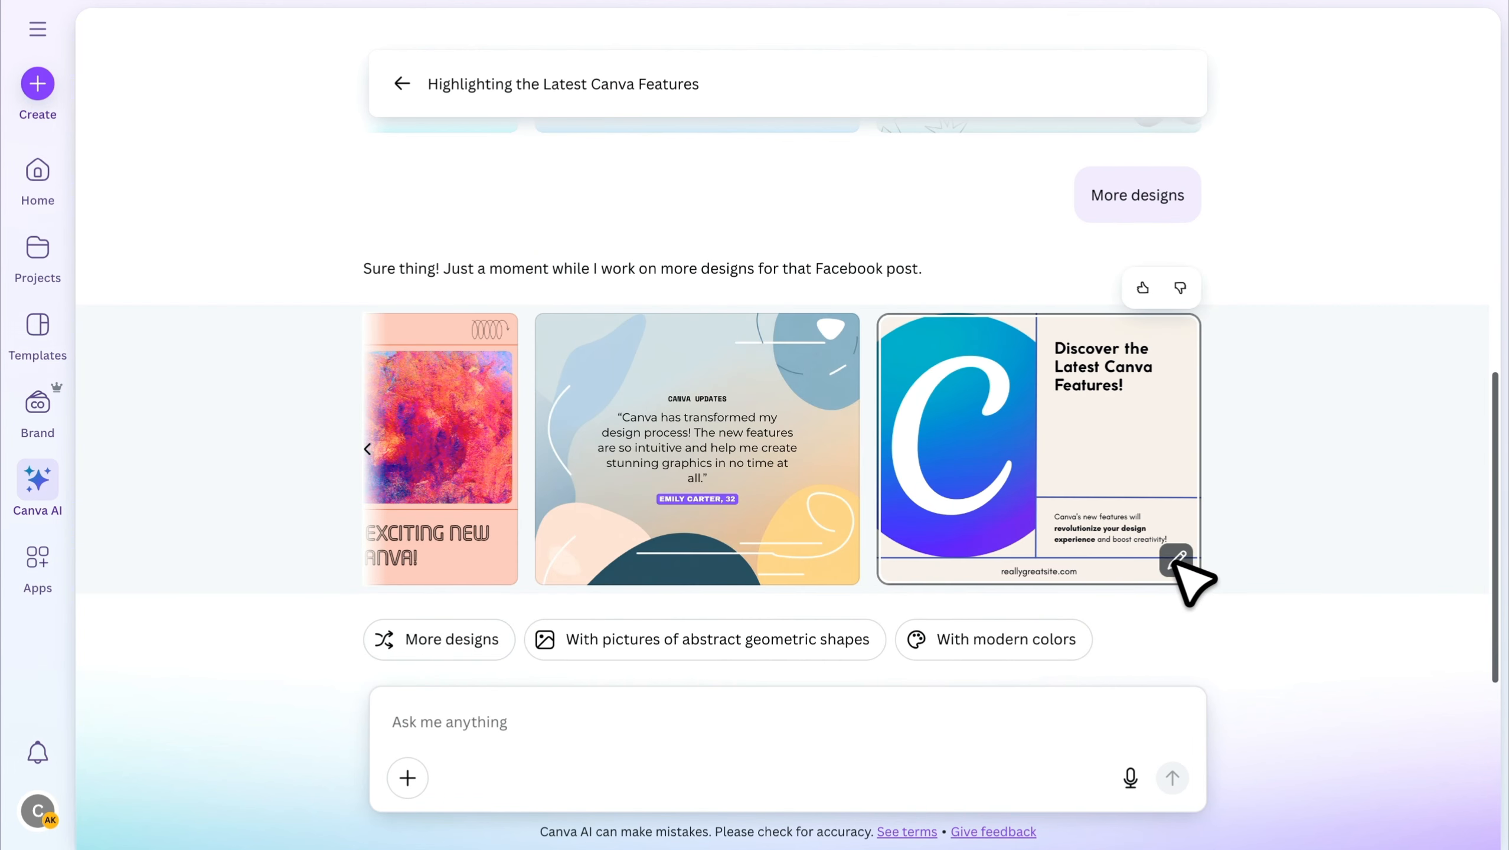
left_click(1177, 561)
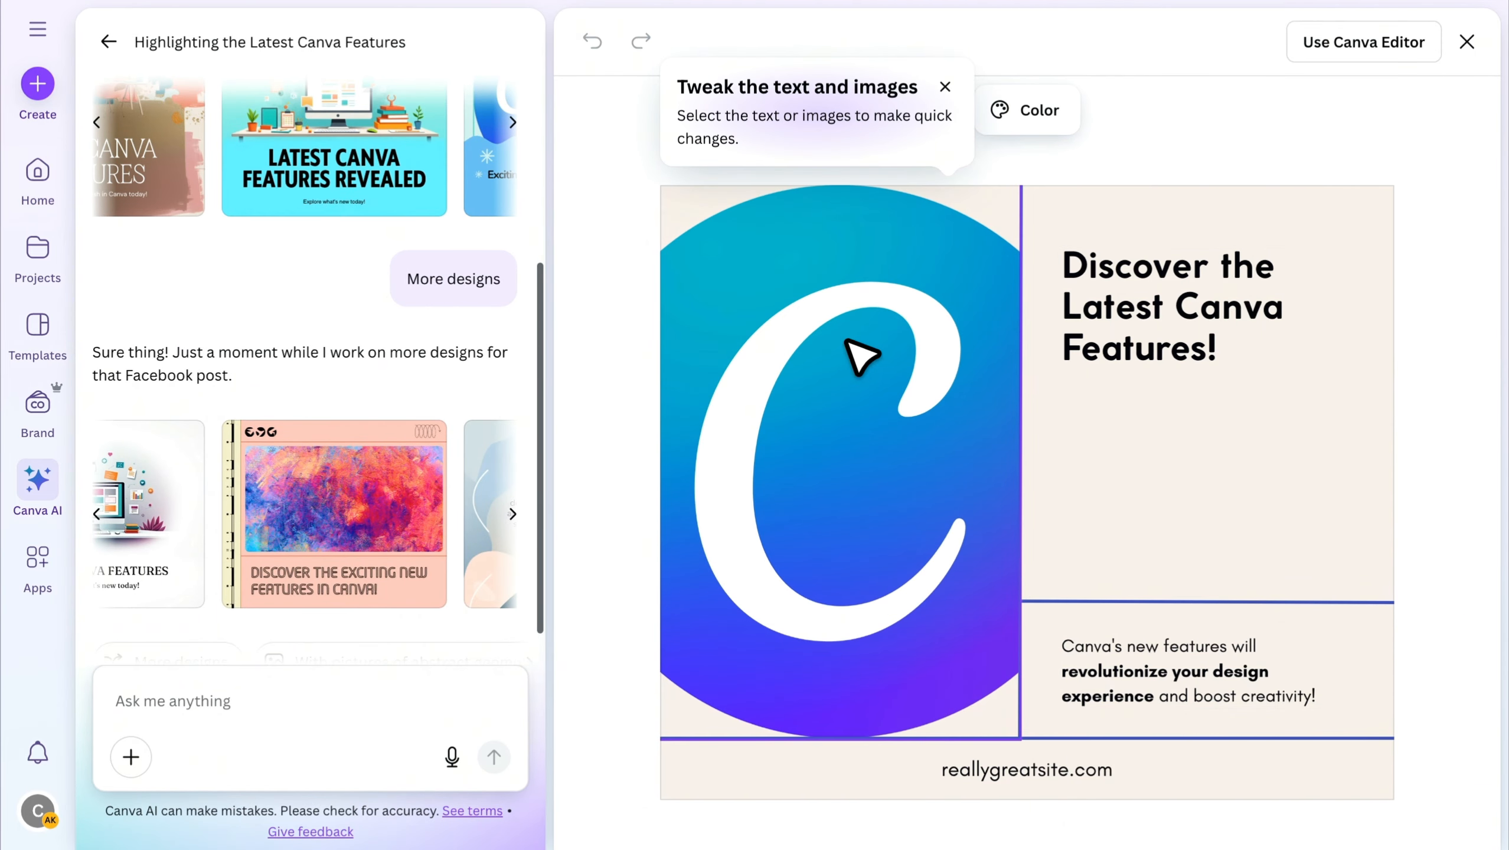
left_click(886, 356)
left_click(1088, 351)
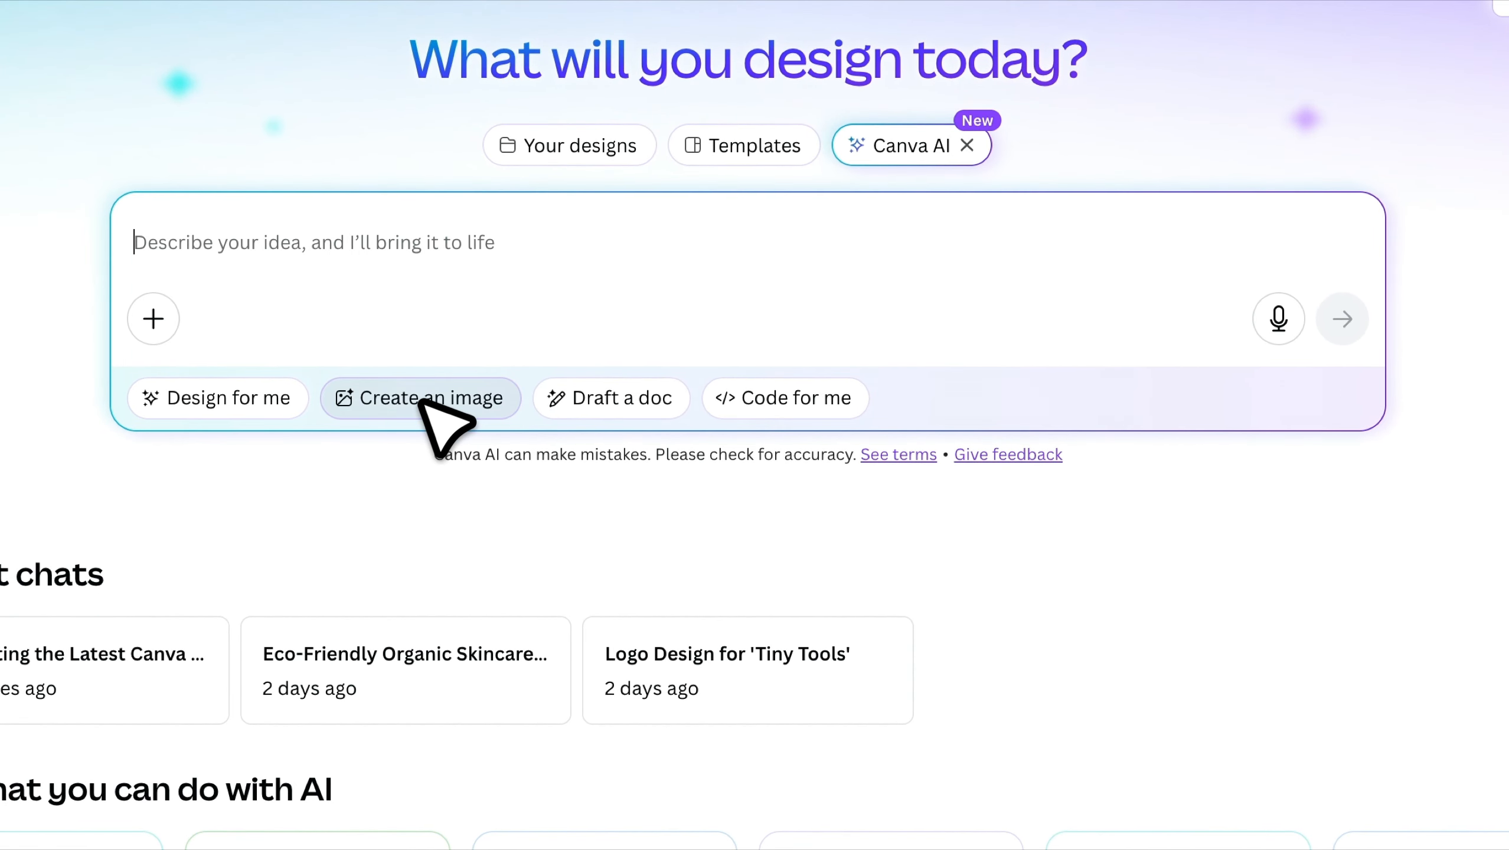
- Check the image style and aspect ratio options, and generate images from "Create a Realistic image of a person sitting in a cafe."
left_click(420, 400)
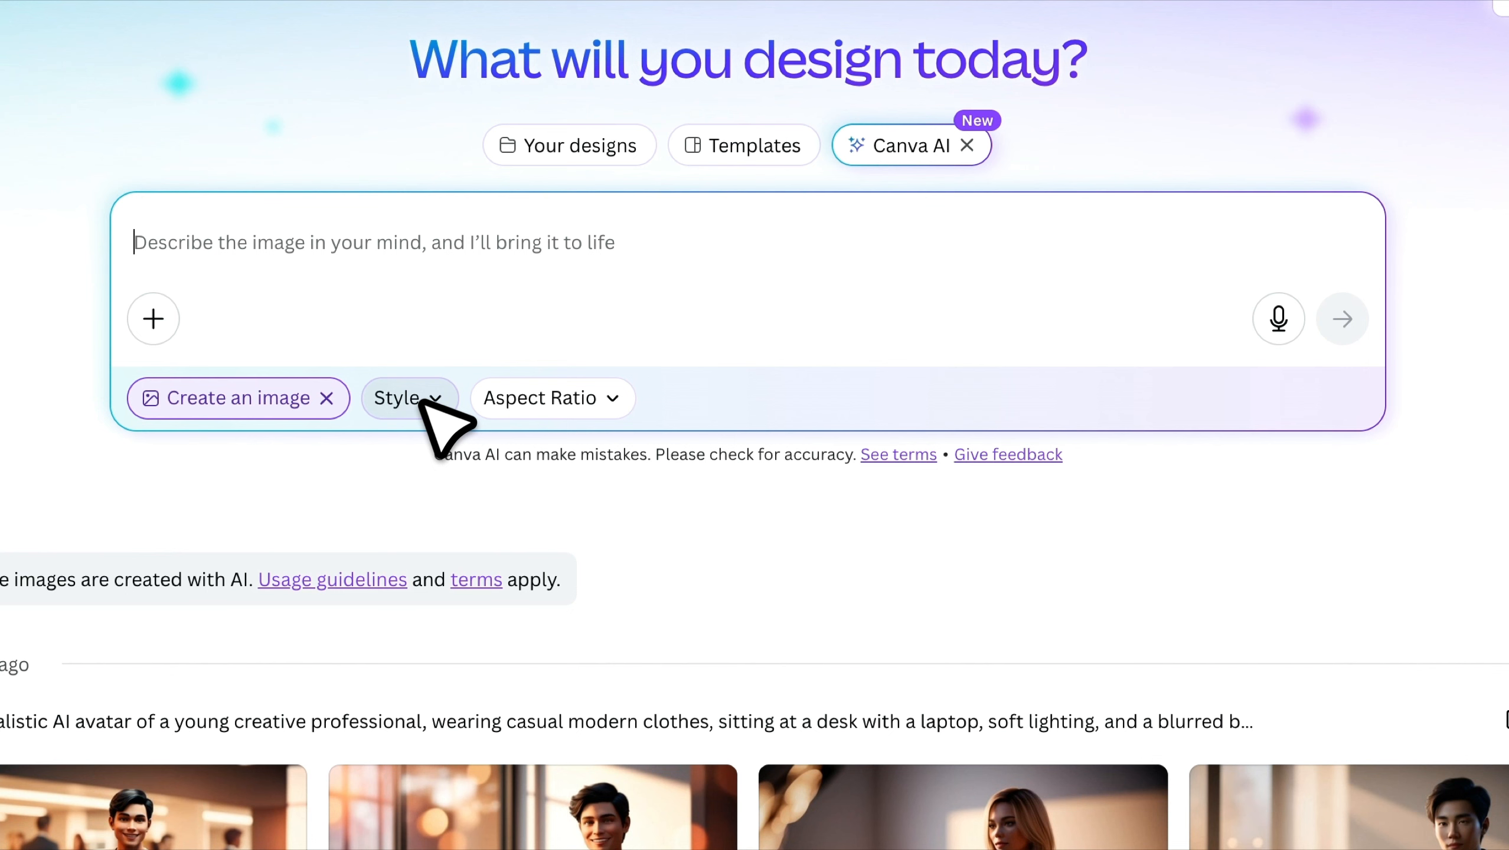
left_click(434, 402)
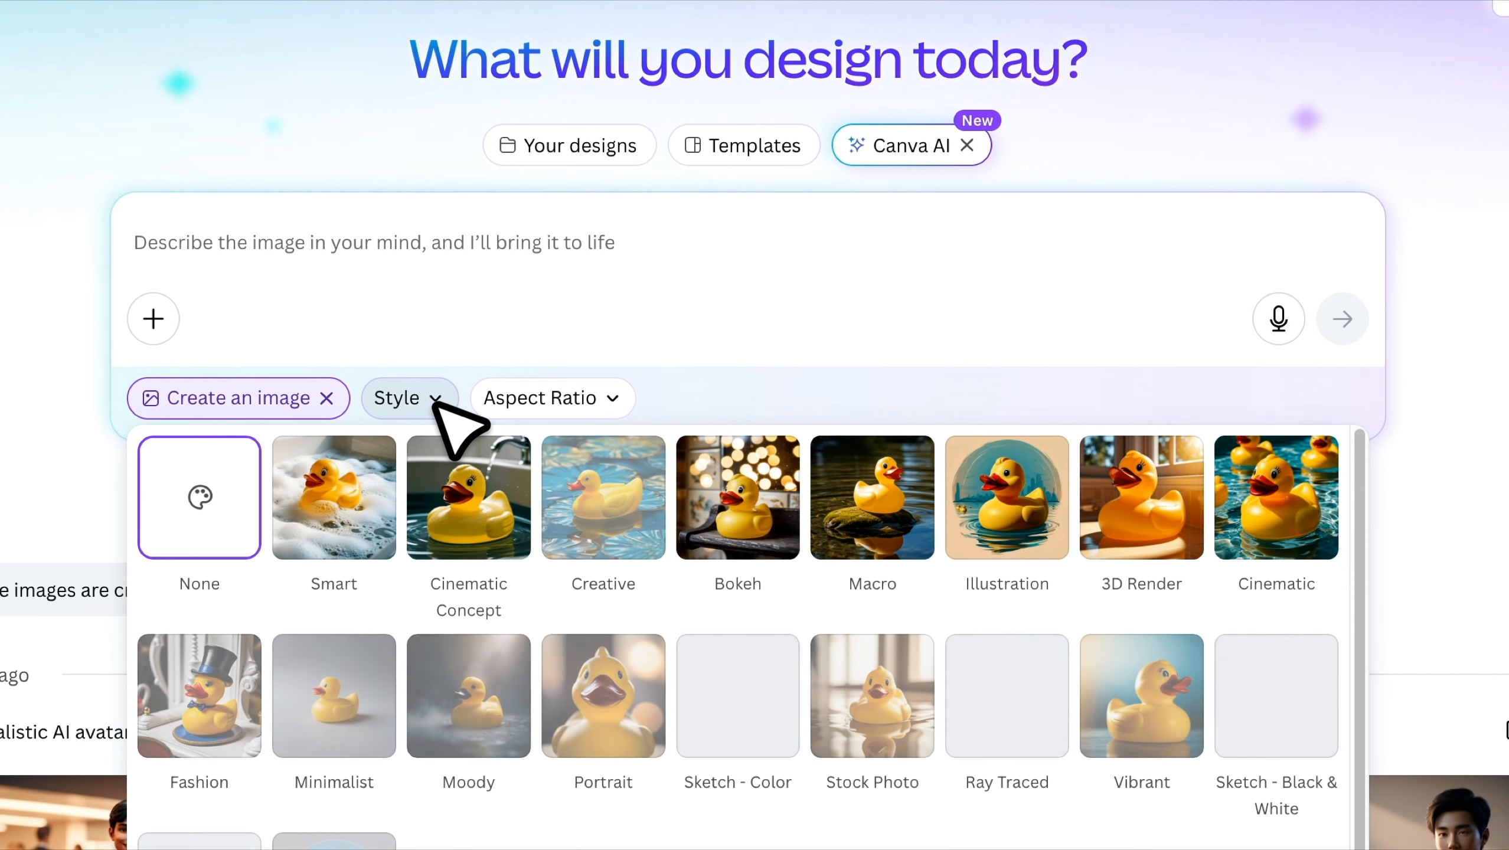
left_click(592, 401)
left_click(412, 253)
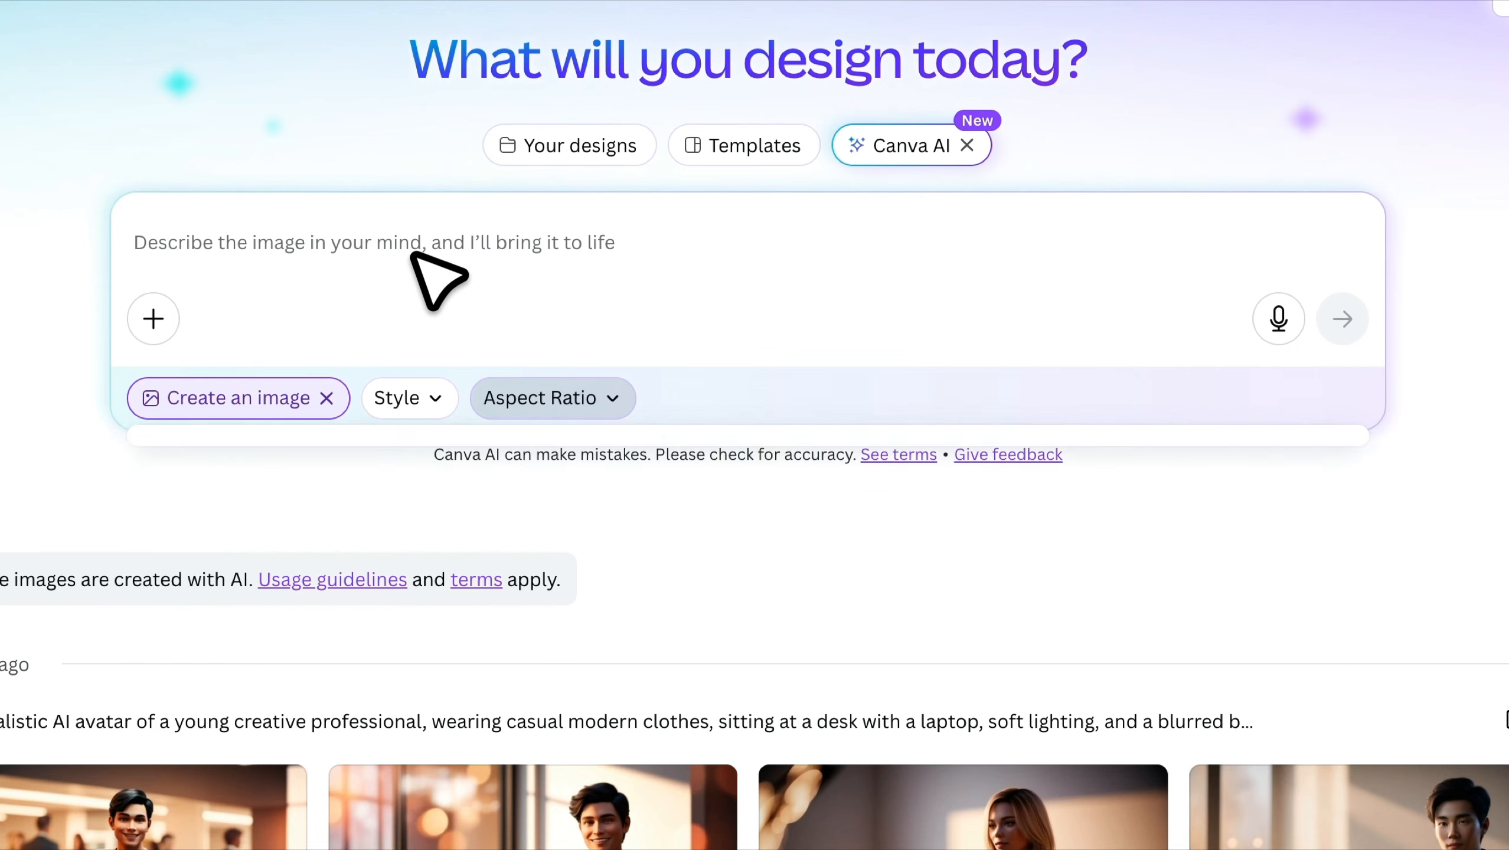
type("Create a Realistic image of a person sitting in a cafe.")
left_click(1345, 325)
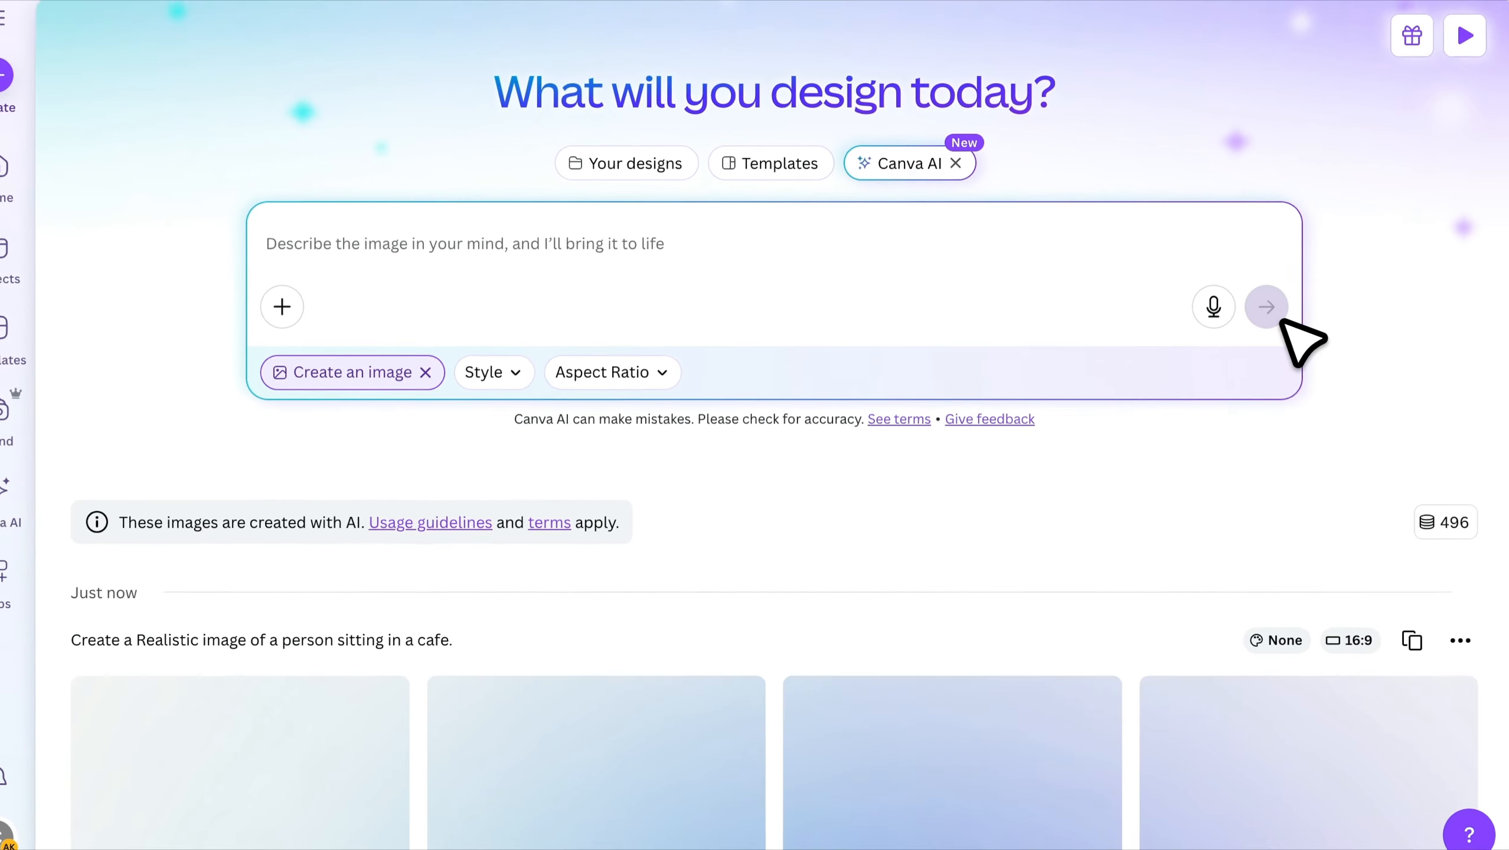
- Look through the generated cafe images and open the one of the man in the dark sweater
scroll(1281, 322, "down", 2)
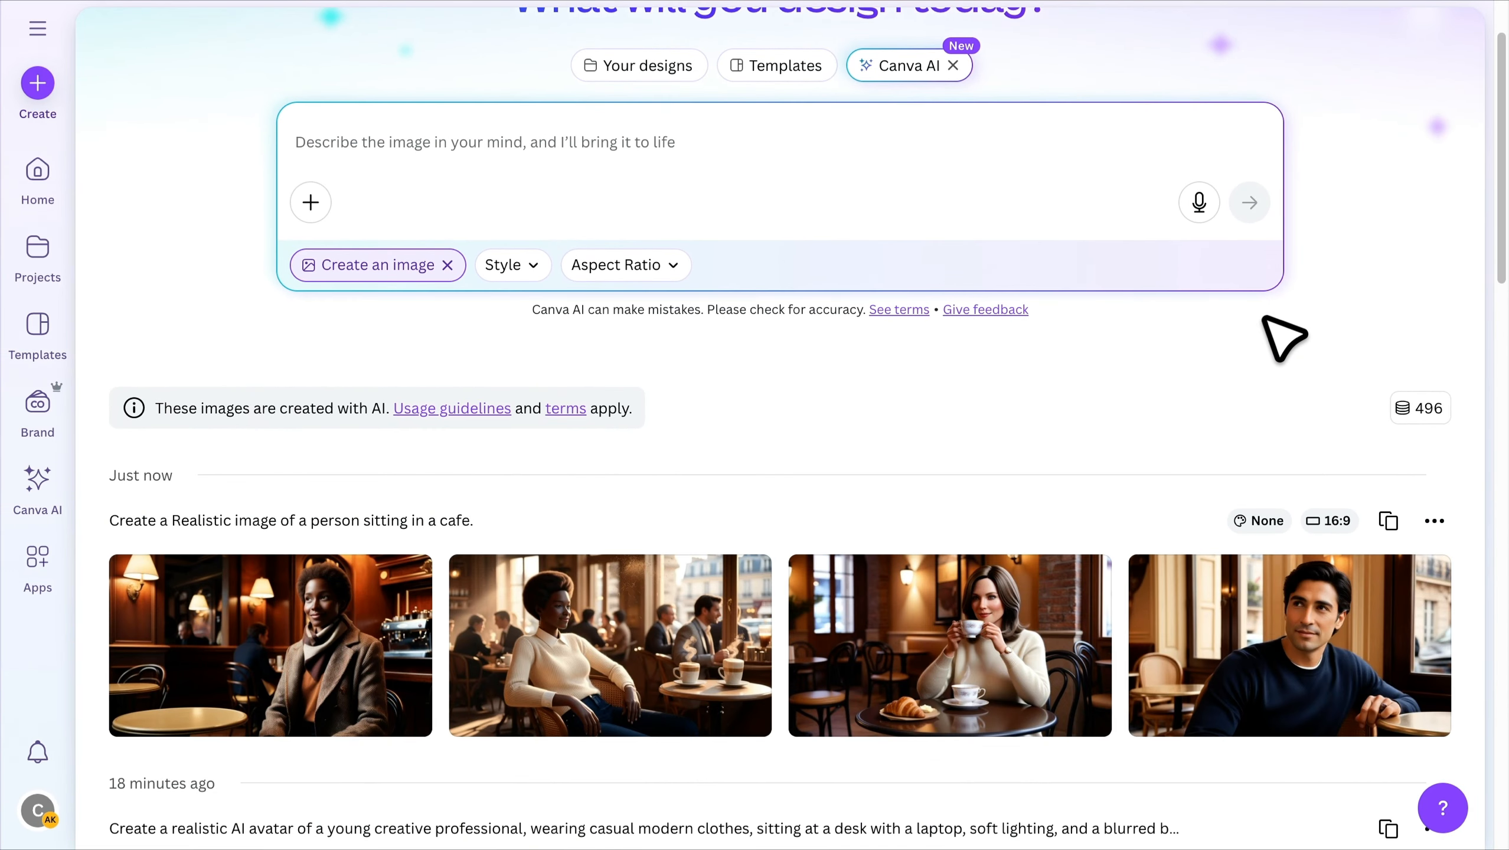
left_click(1230, 665)
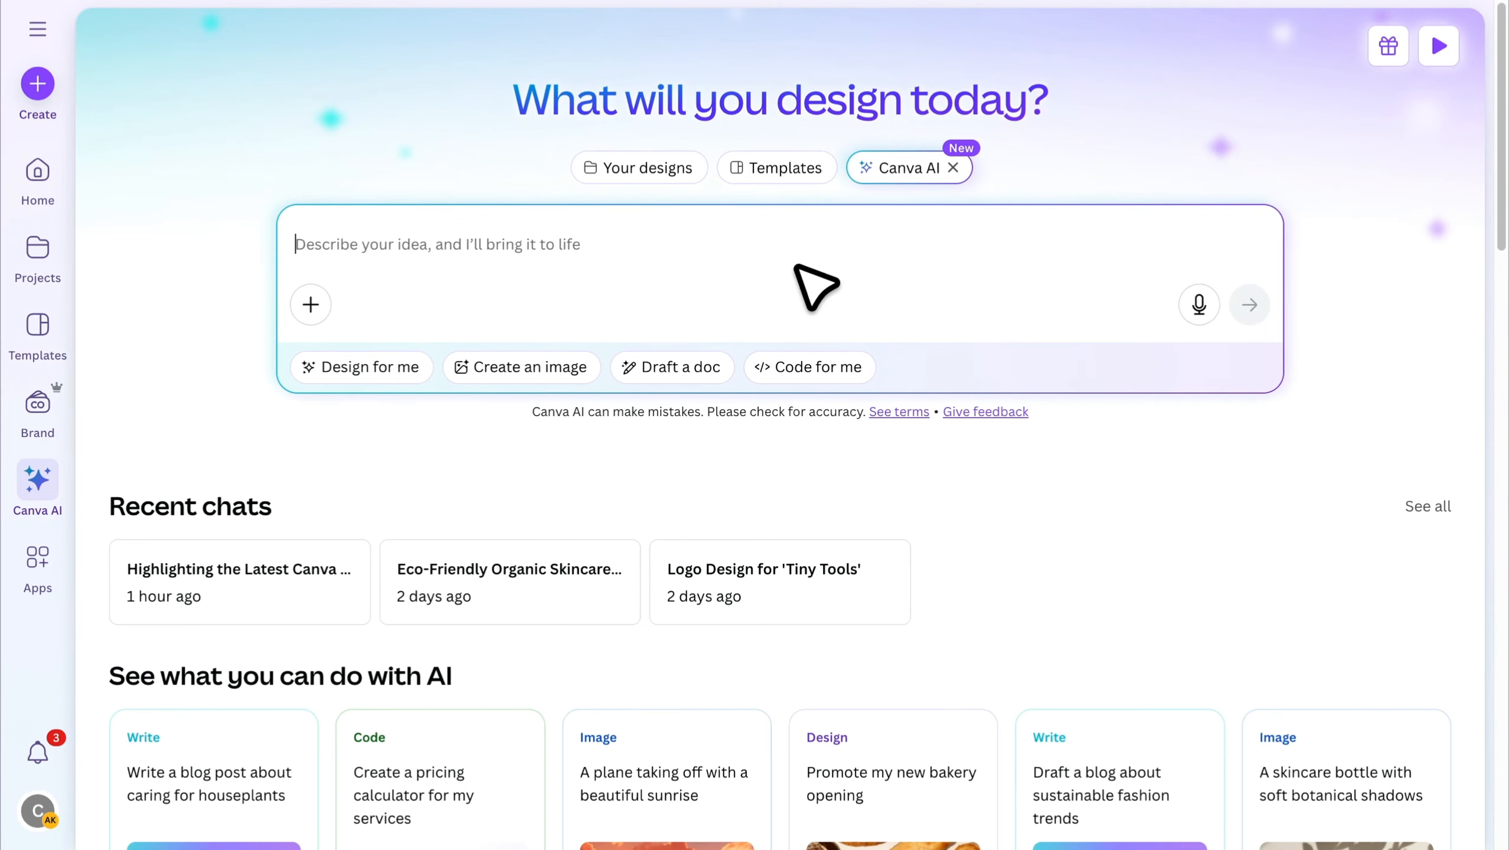
- Draft an Article doc from the suggestion "Write a blog post about caring for houseplants" and open the drafted guide to read through it
left_click(665, 365)
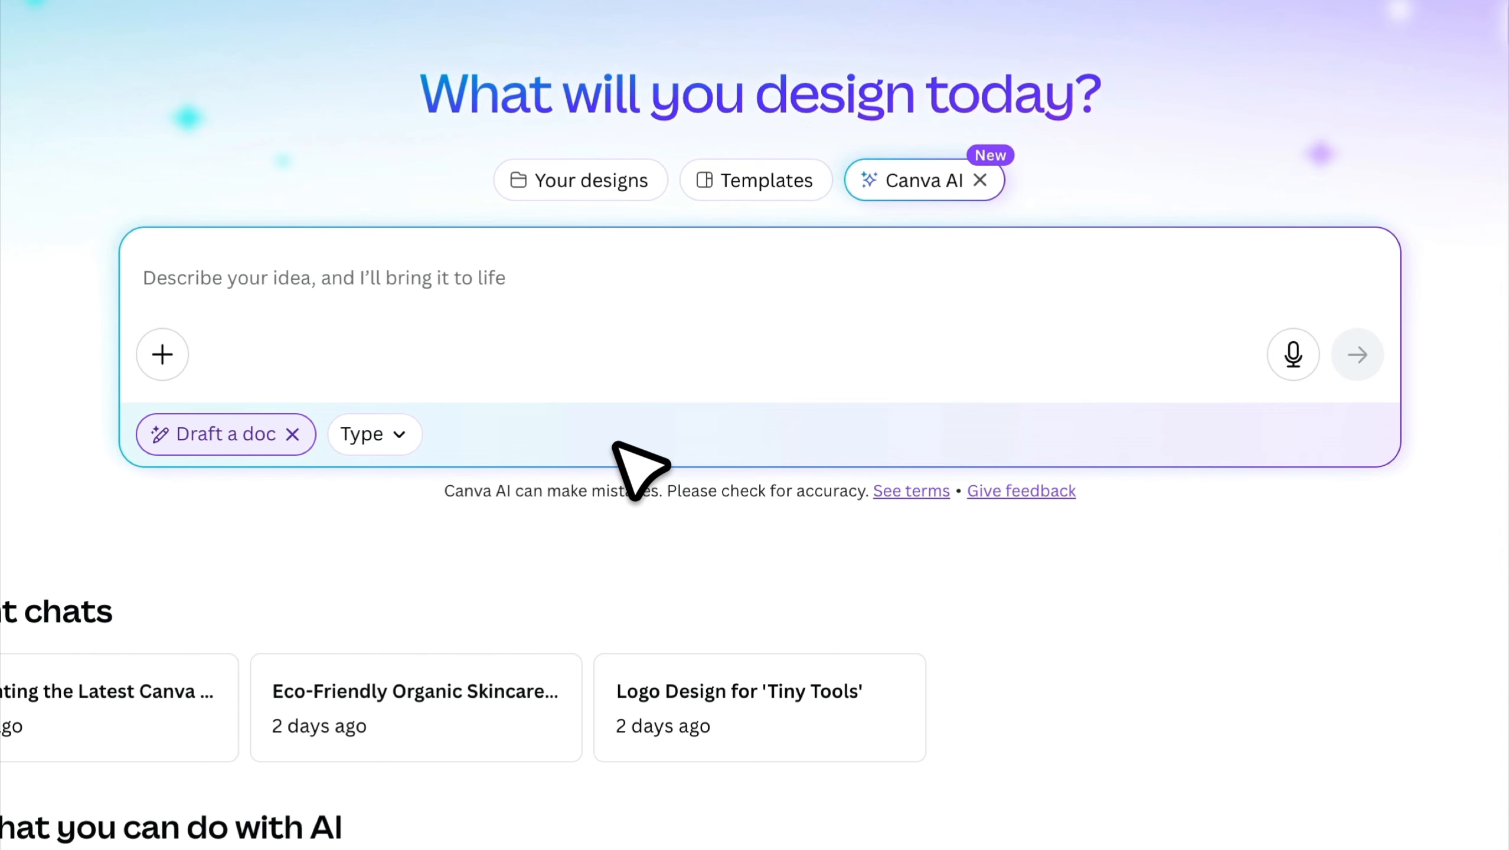
left_click(394, 430)
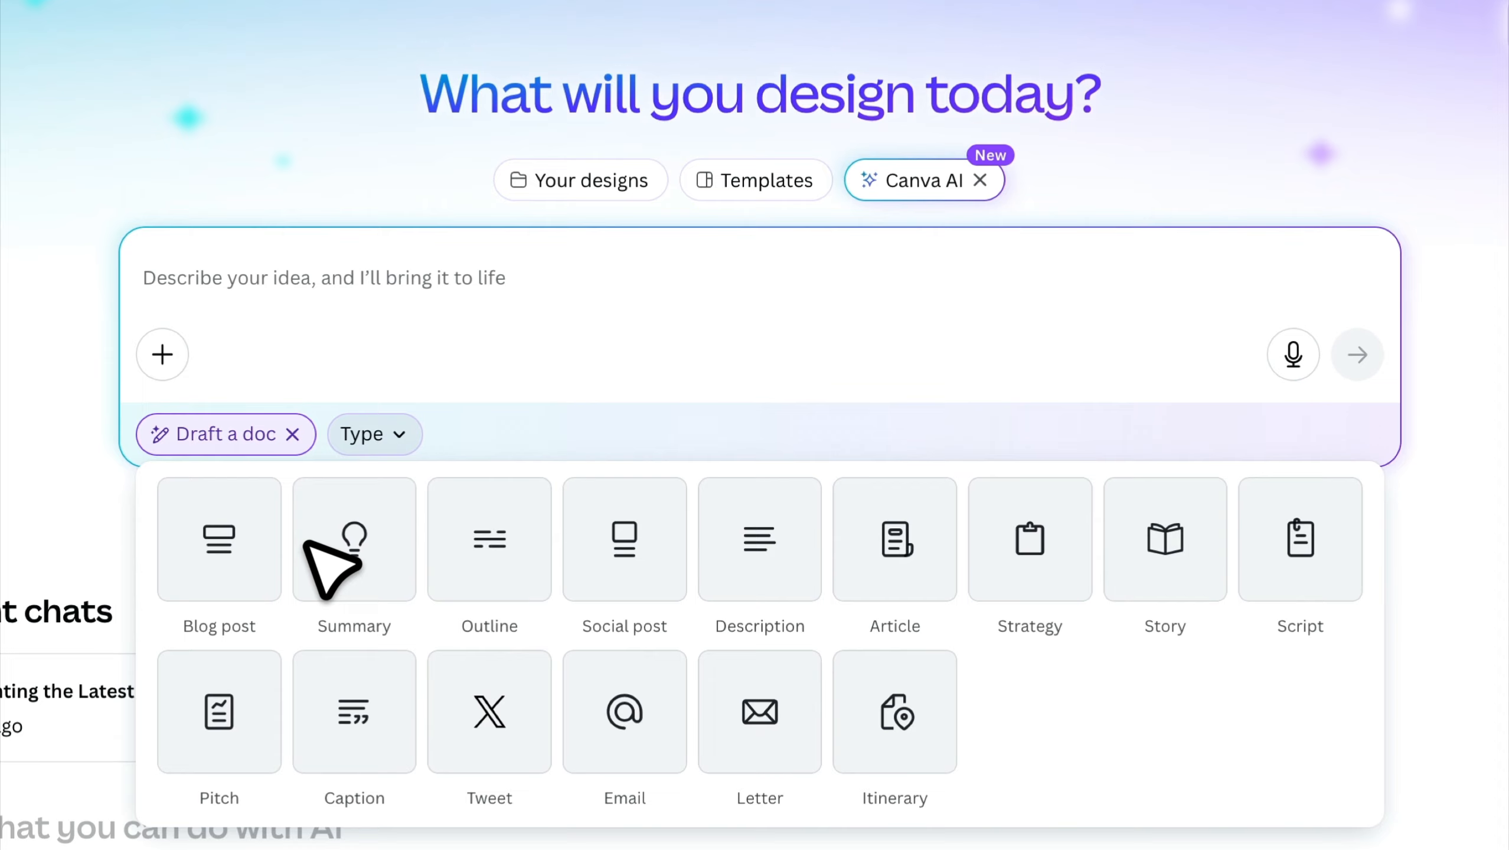
left_click(894, 566)
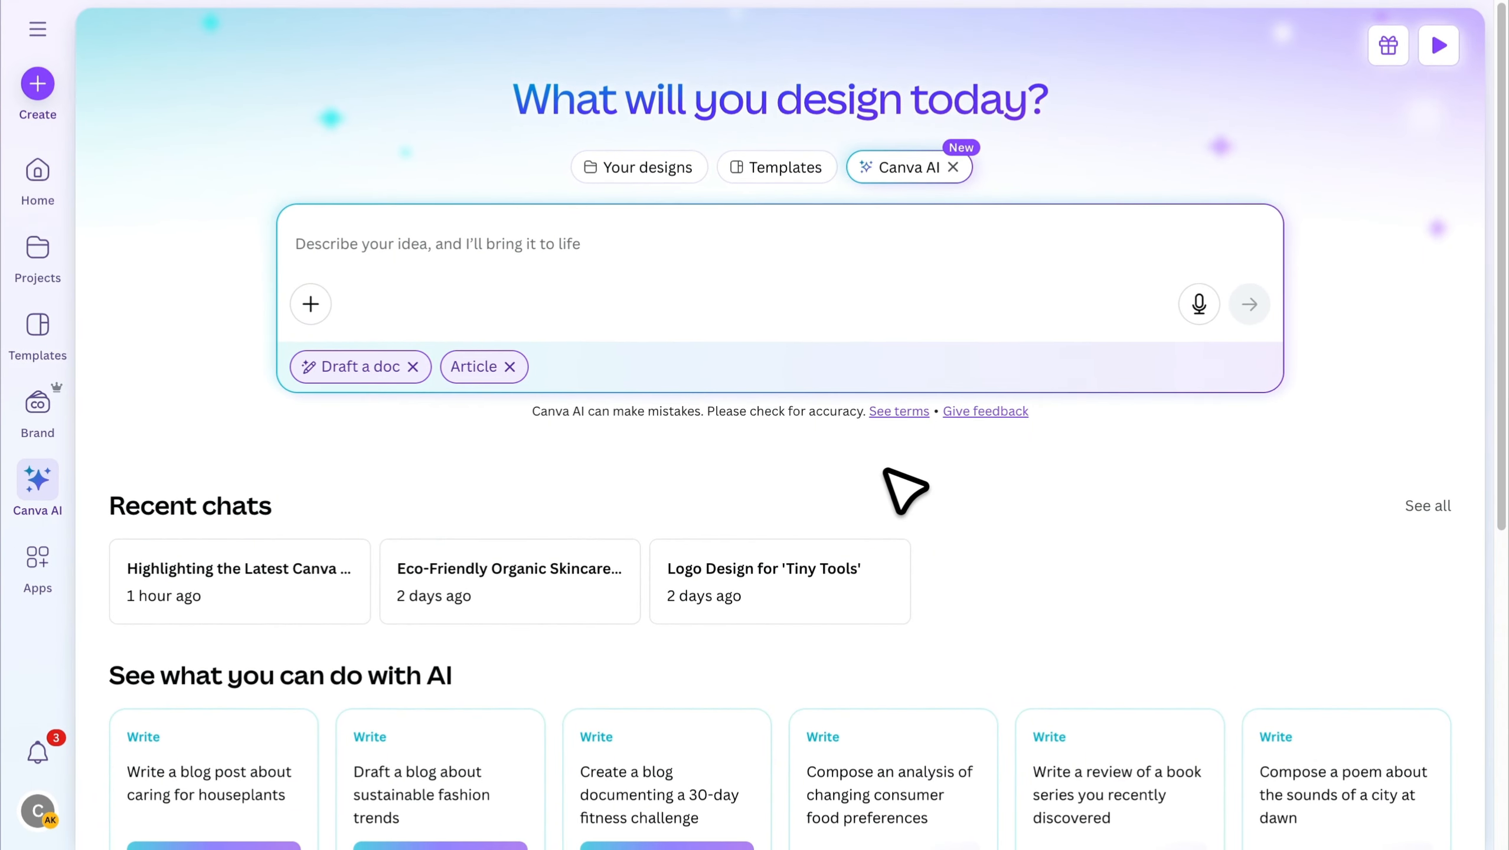
scroll(886, 470, "down", 8)
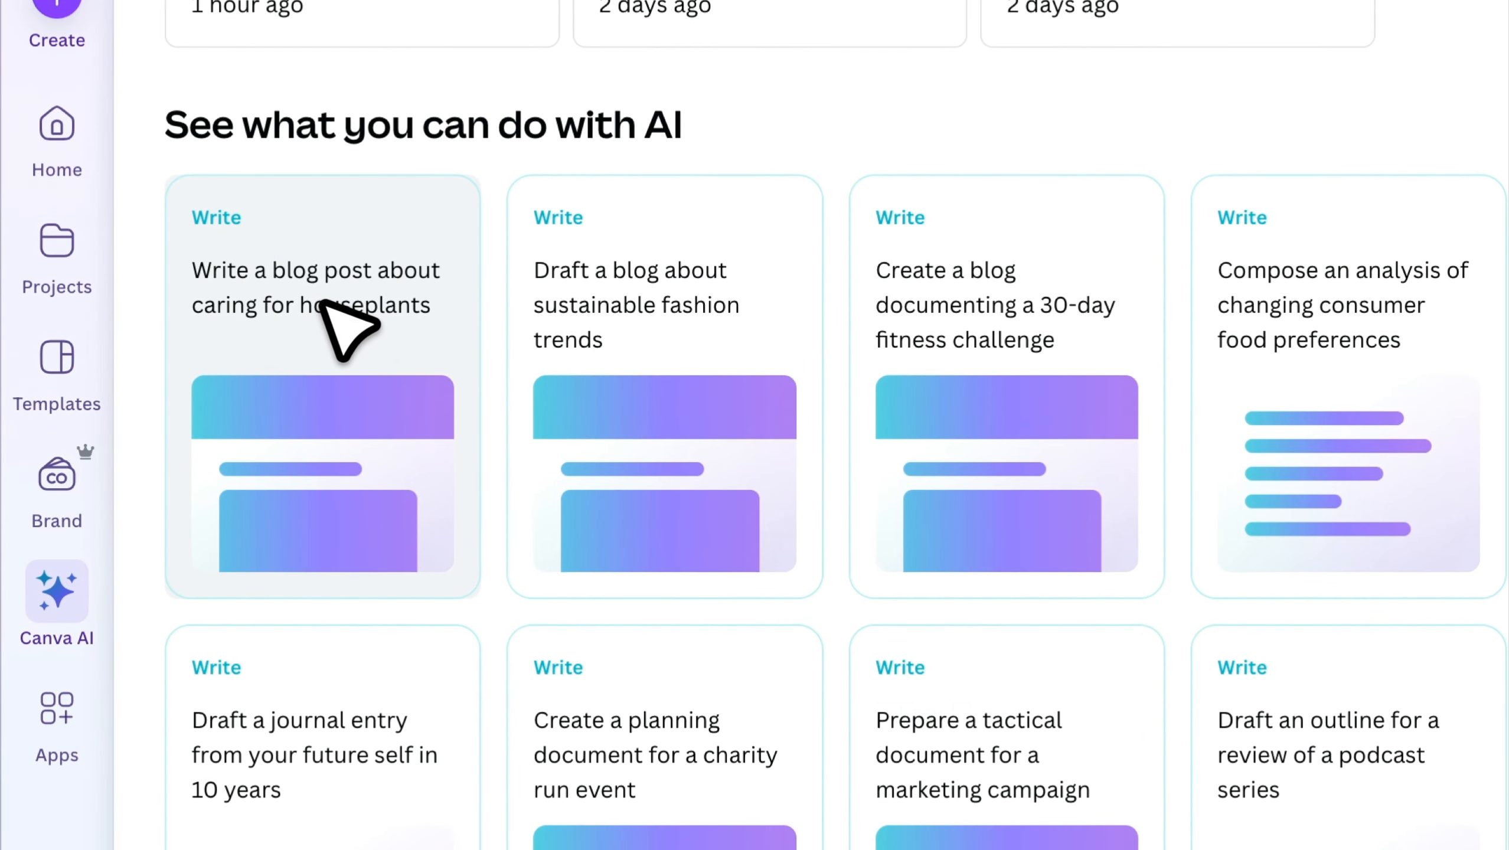
left_click(324, 303)
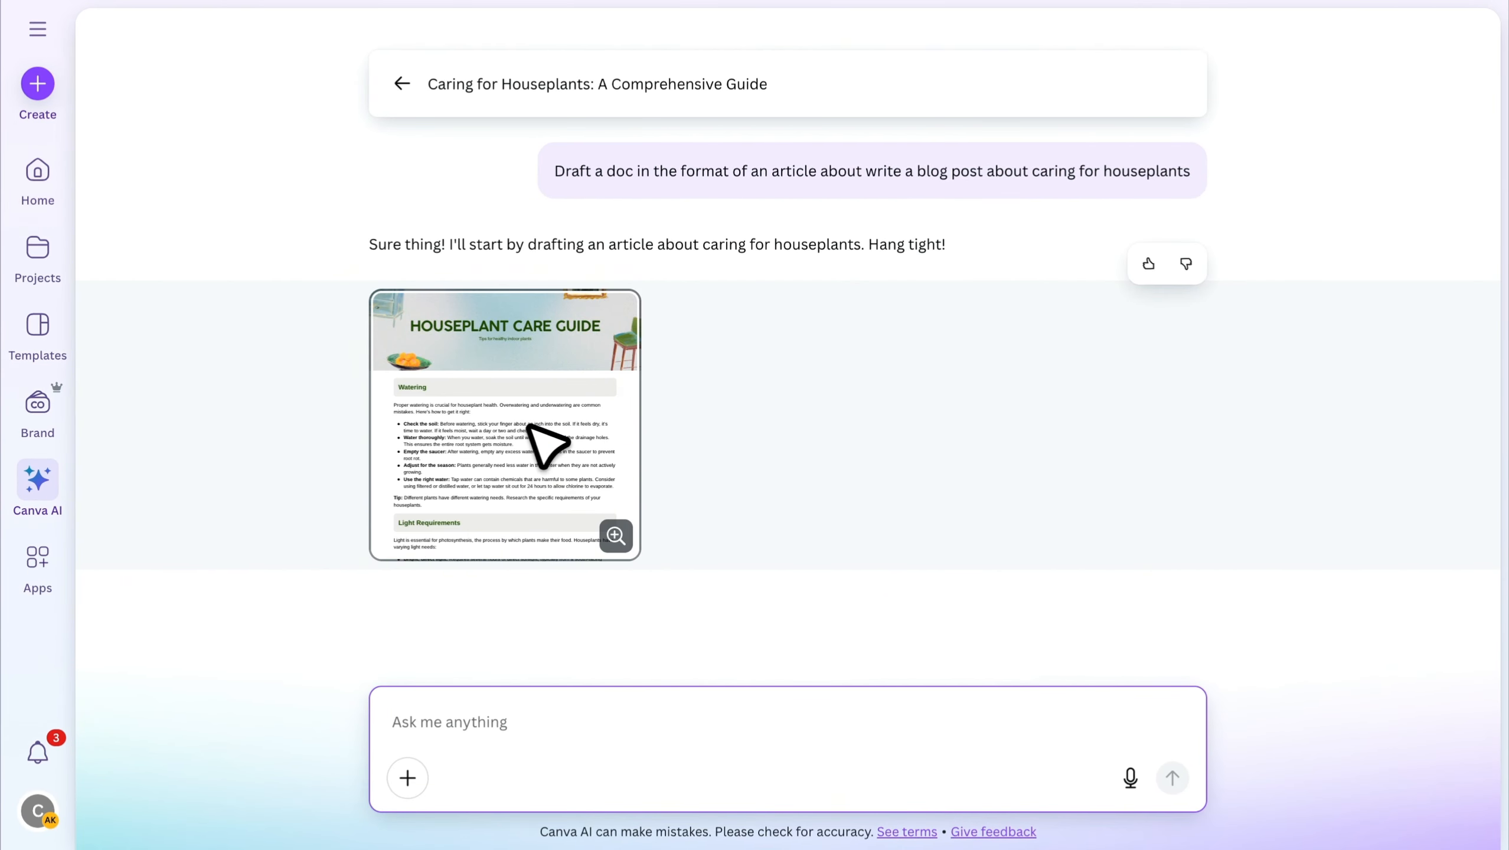
left_click(544, 445)
scroll(755, 411, "down", 10)
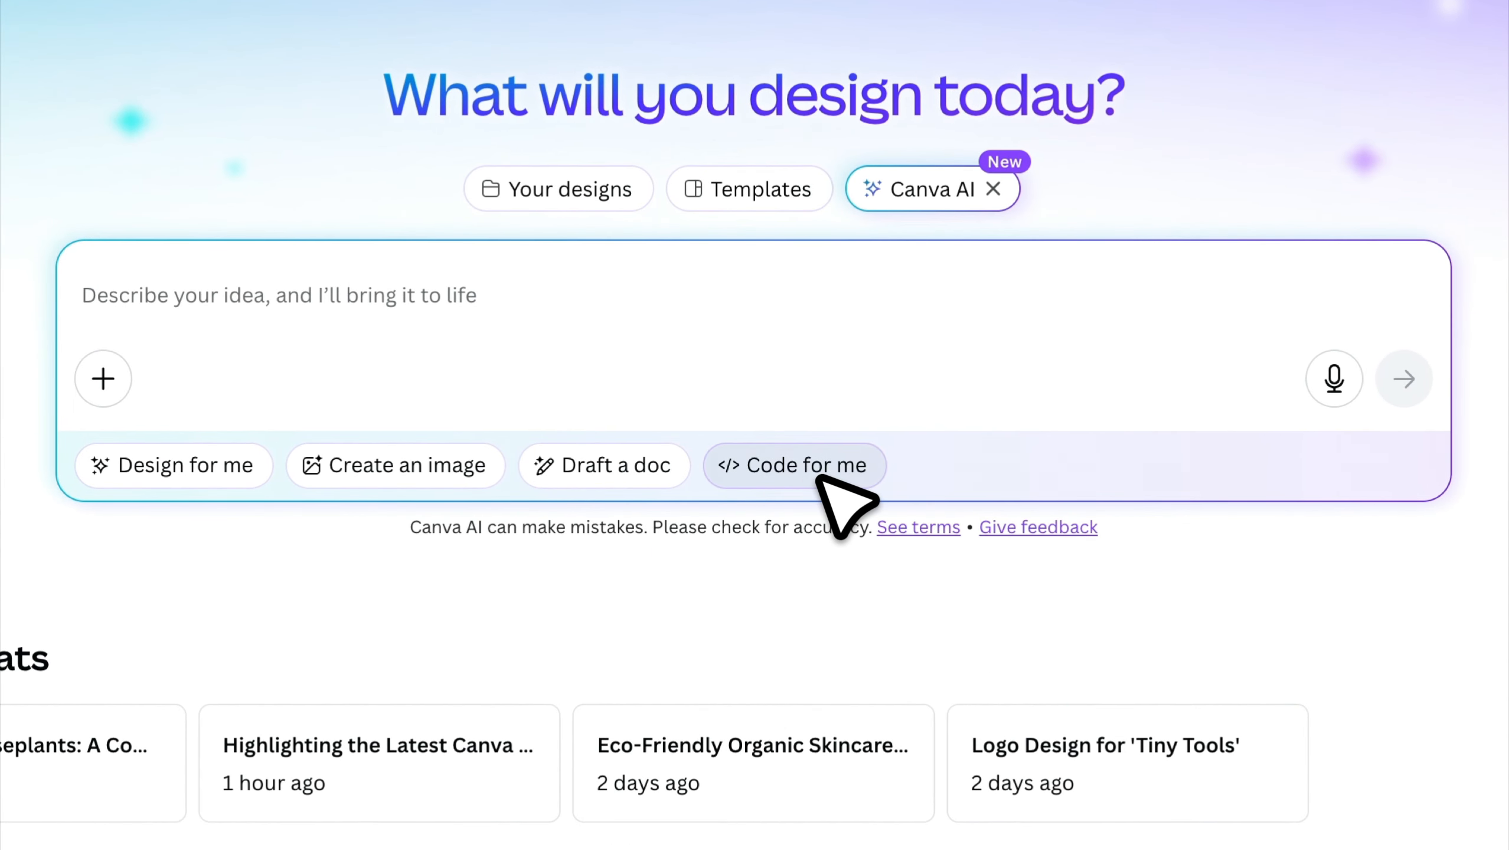
- Generate a site with Code for me from the prompt "make an interactive portfolio website for photography"
left_click(820, 479)
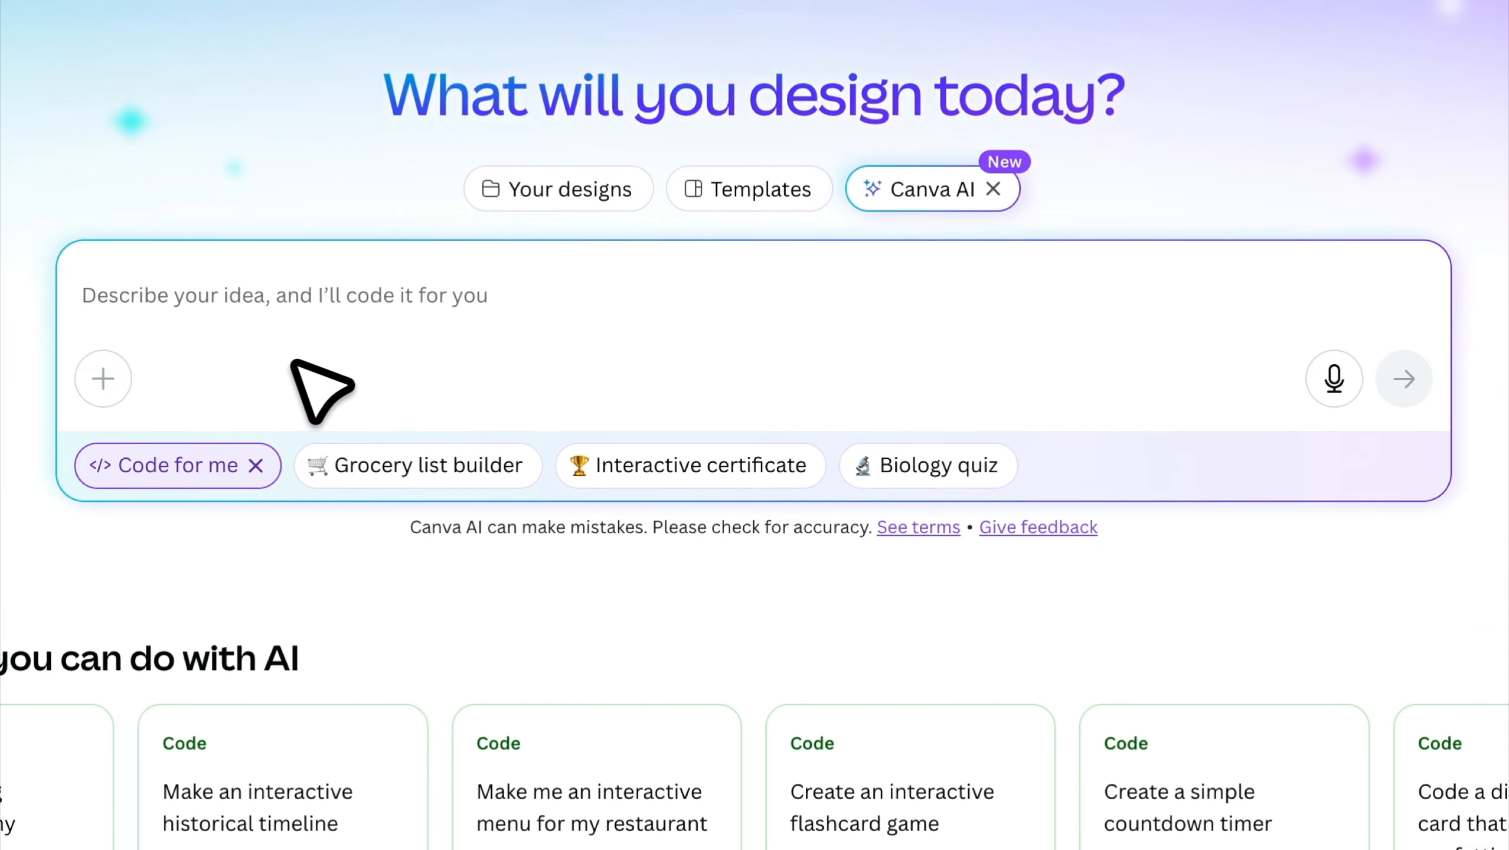
left_click(246, 301)
type("make an interactive portfolio website for photography")
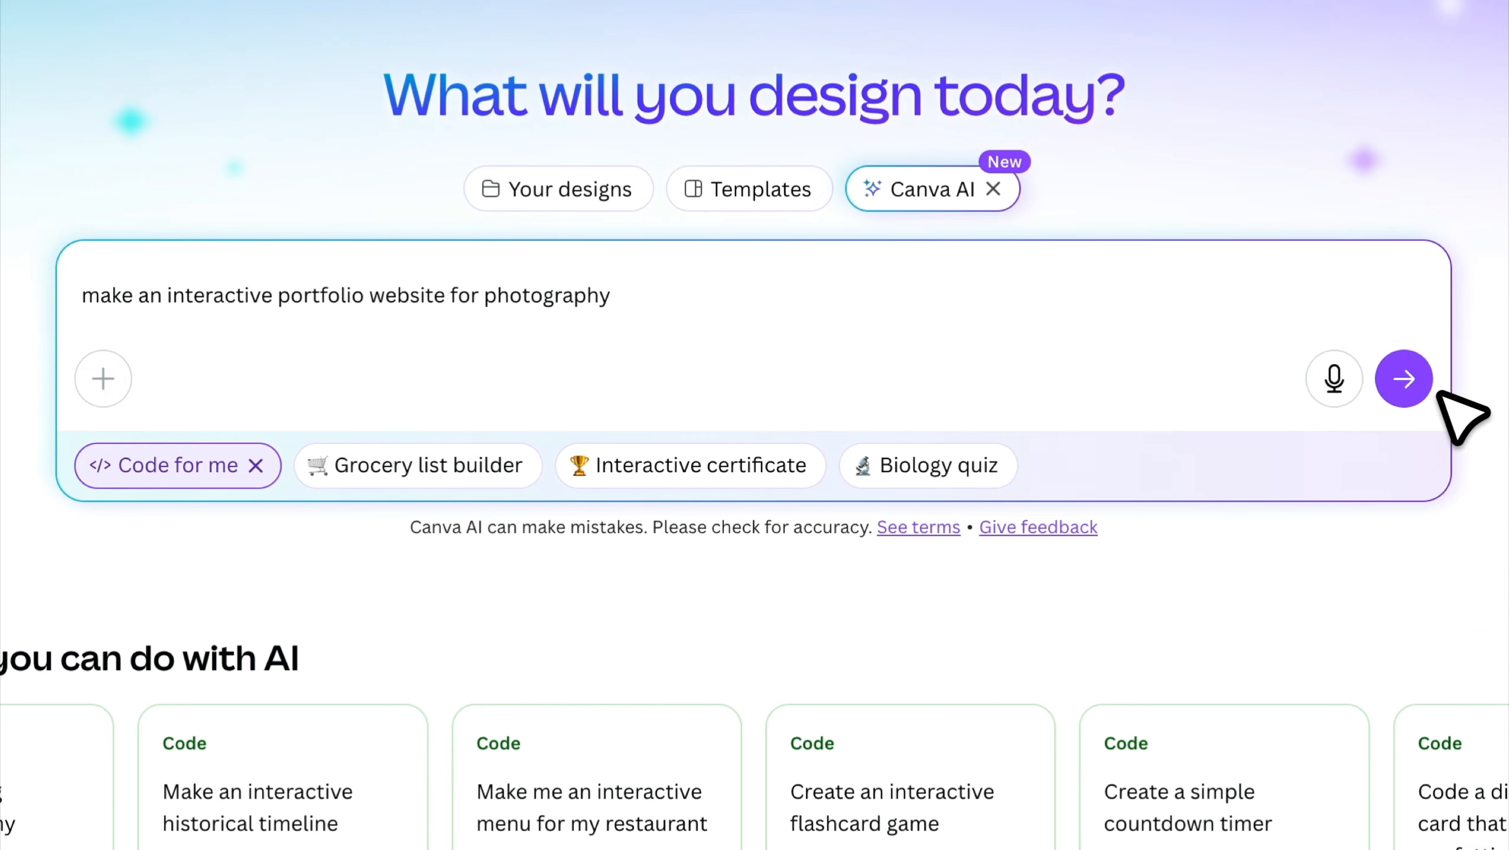
left_click(1404, 378)
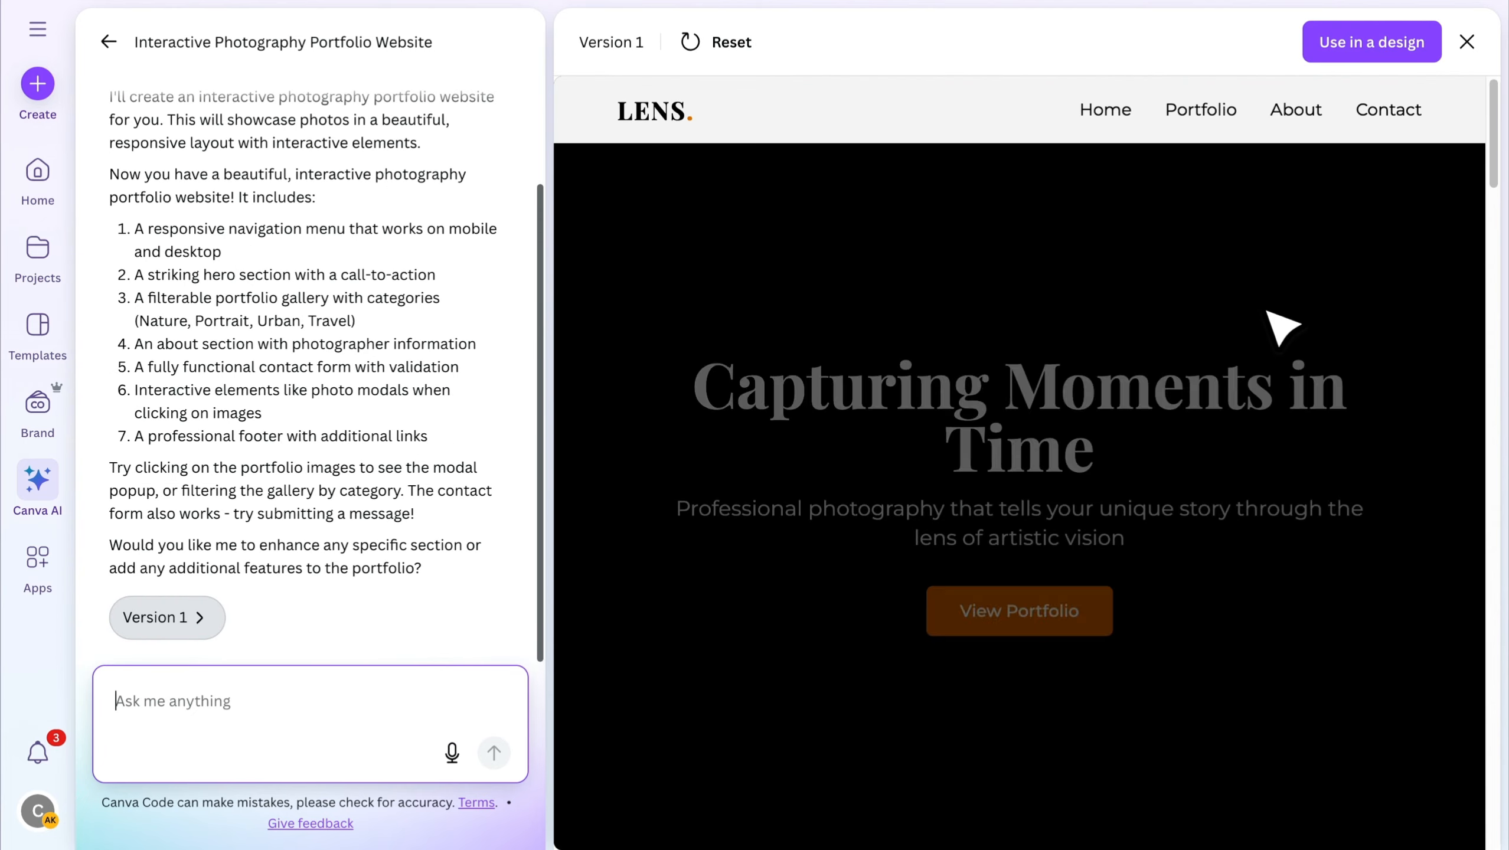
- Examine the generated portfolio site, testing the Nature and Portrait gallery filters and the Portfolio and About navigation links
scroll(1065, 491, "down", 10)
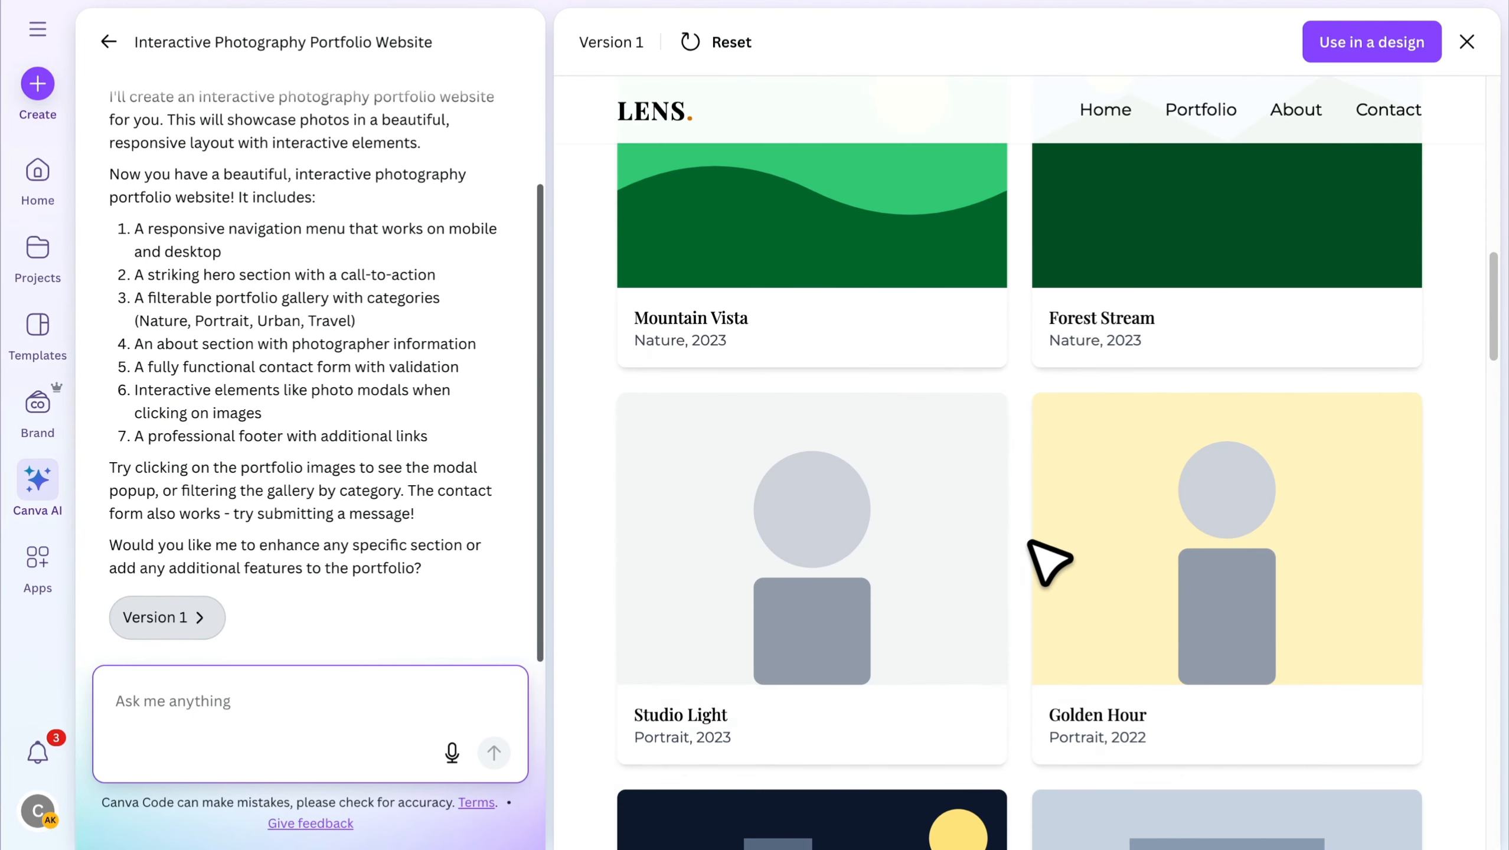
scroll(902, 301, "up", 3)
left_click(893, 290)
left_click(1025, 301)
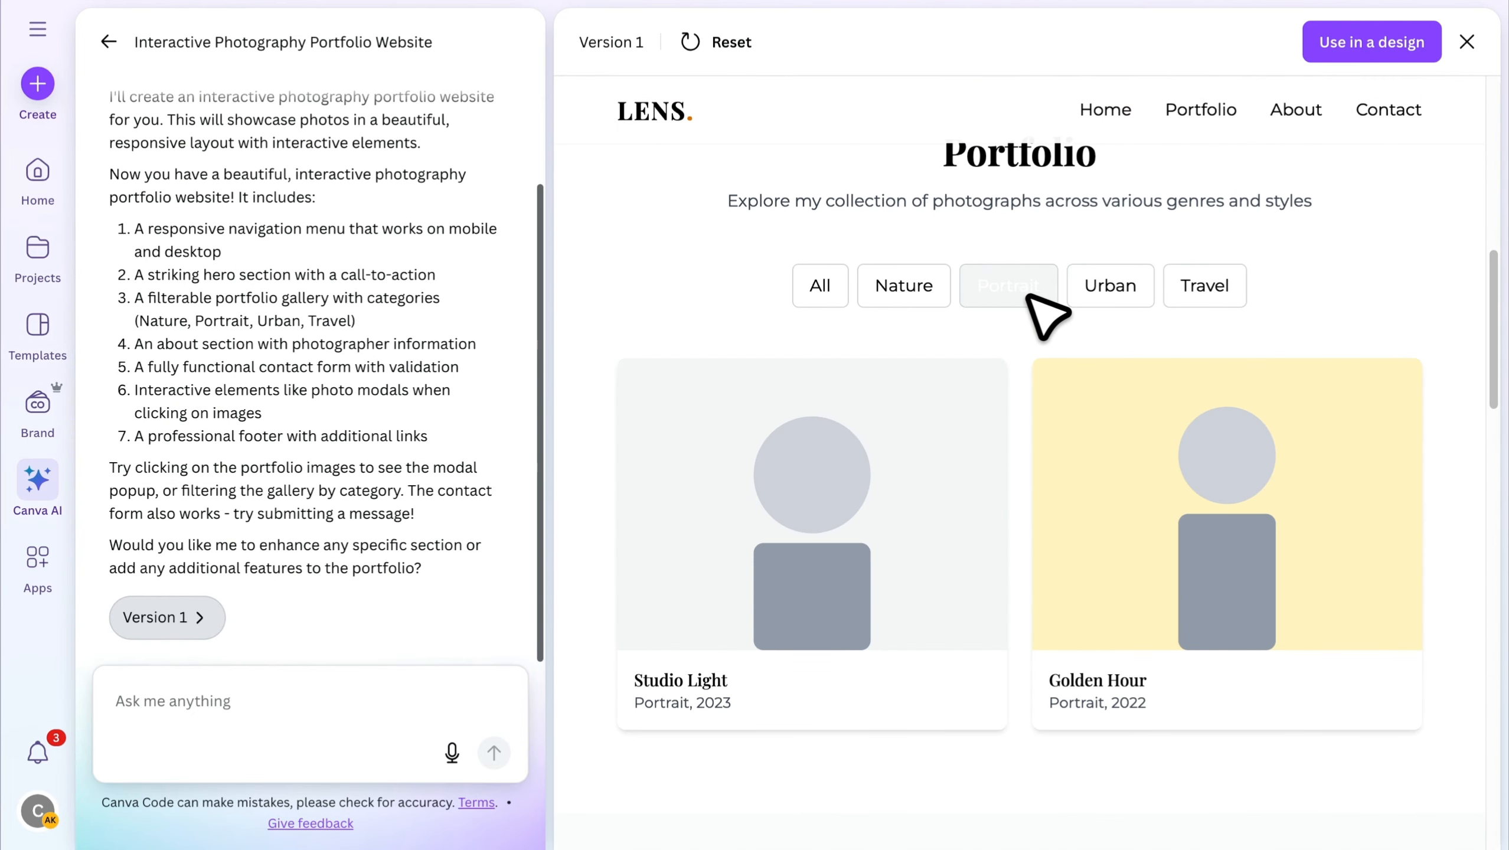
scroll(1047, 334, "down", 5)
scroll(1051, 345, "down", 5)
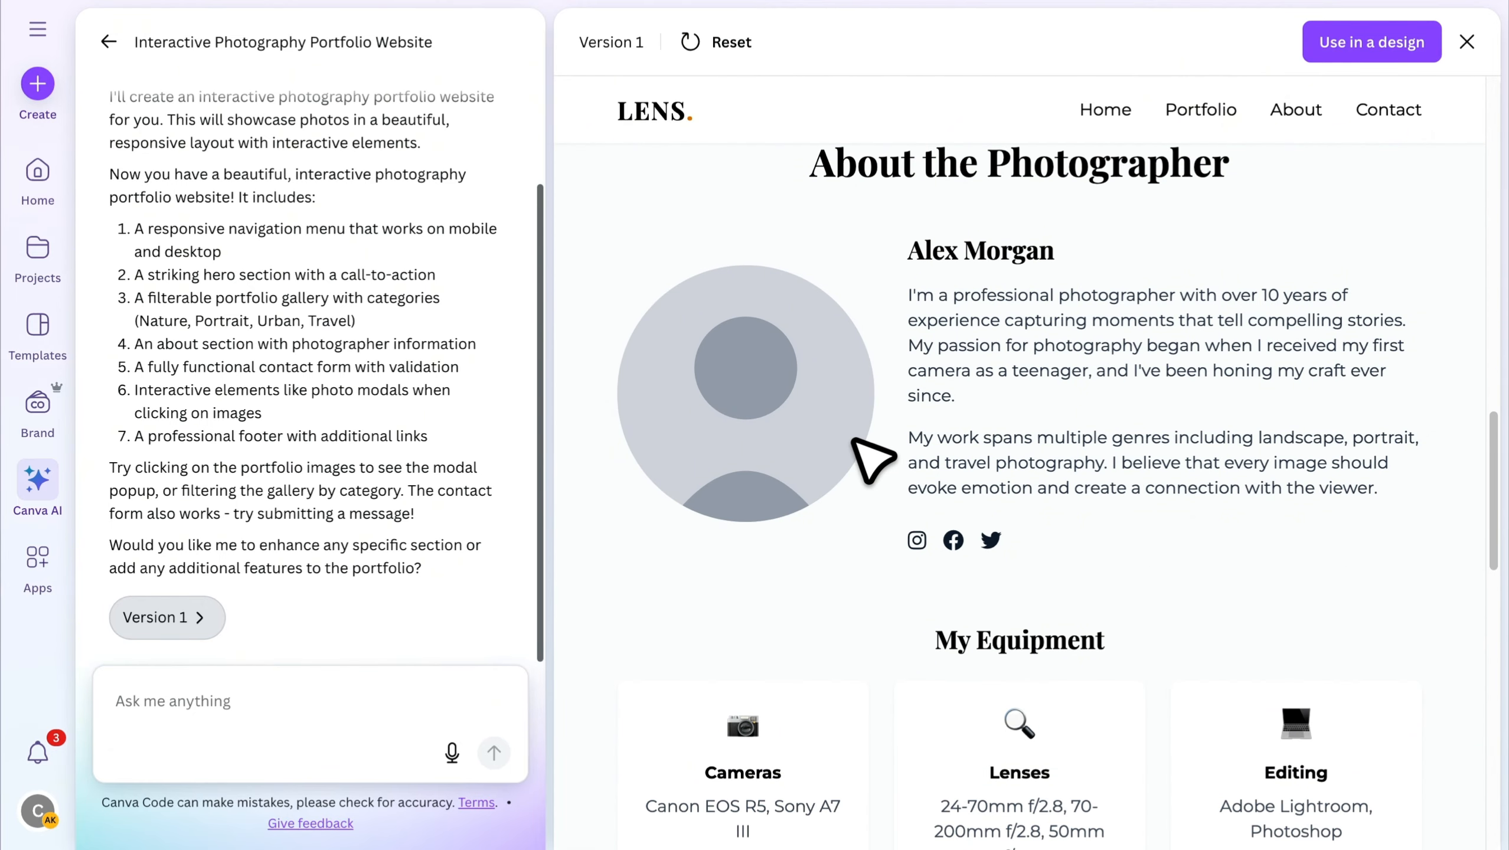
scroll(1027, 448, "down", 15)
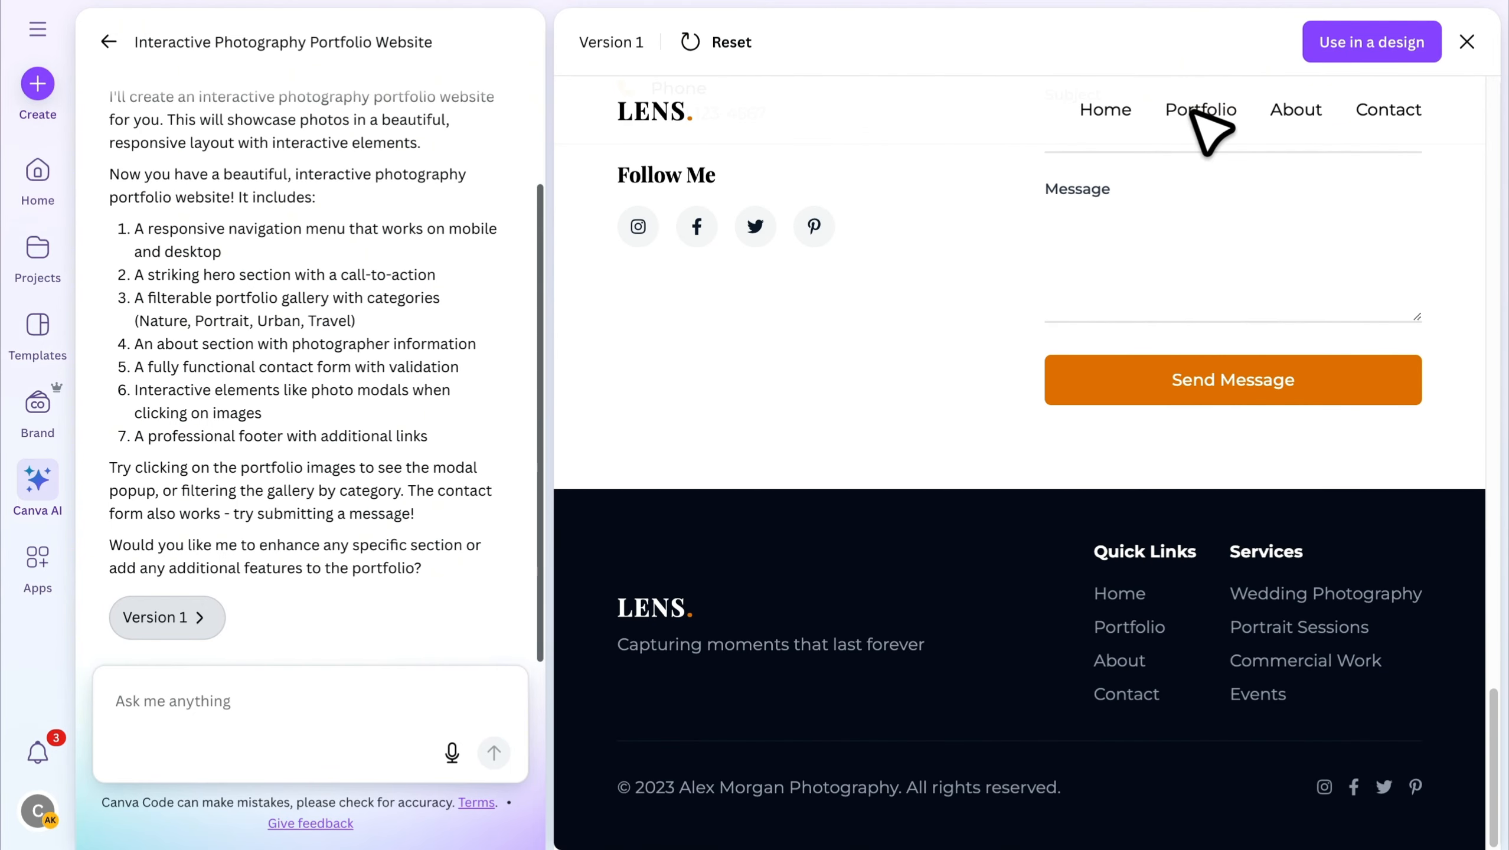
left_click(1185, 126)
left_click(1300, 108)
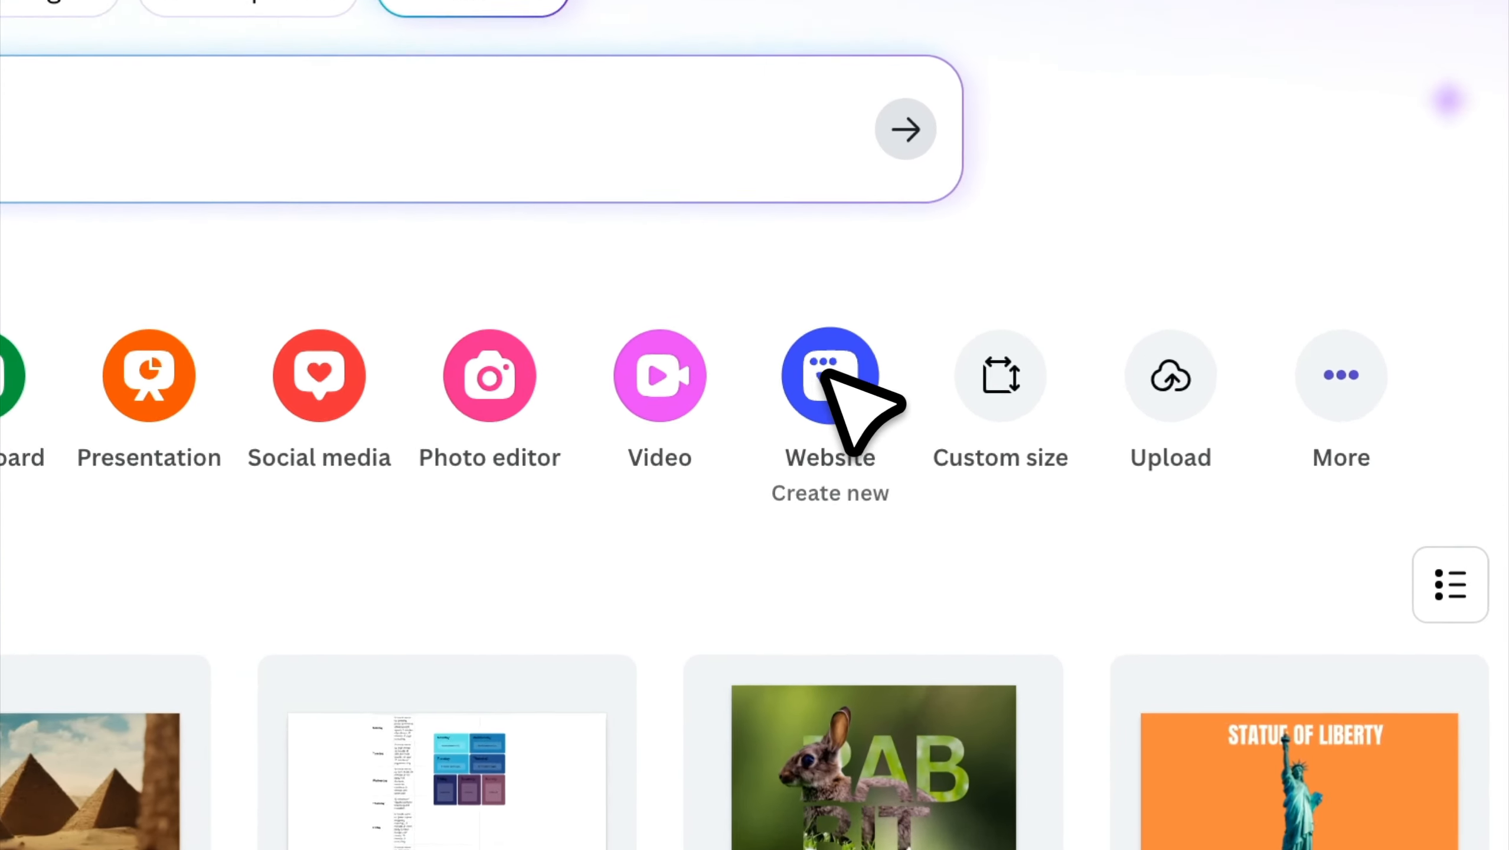
- Create a new website design and add the cover and Key Strategies pages of the "Mission and Goals Proposal" website template
left_click(1110, 382)
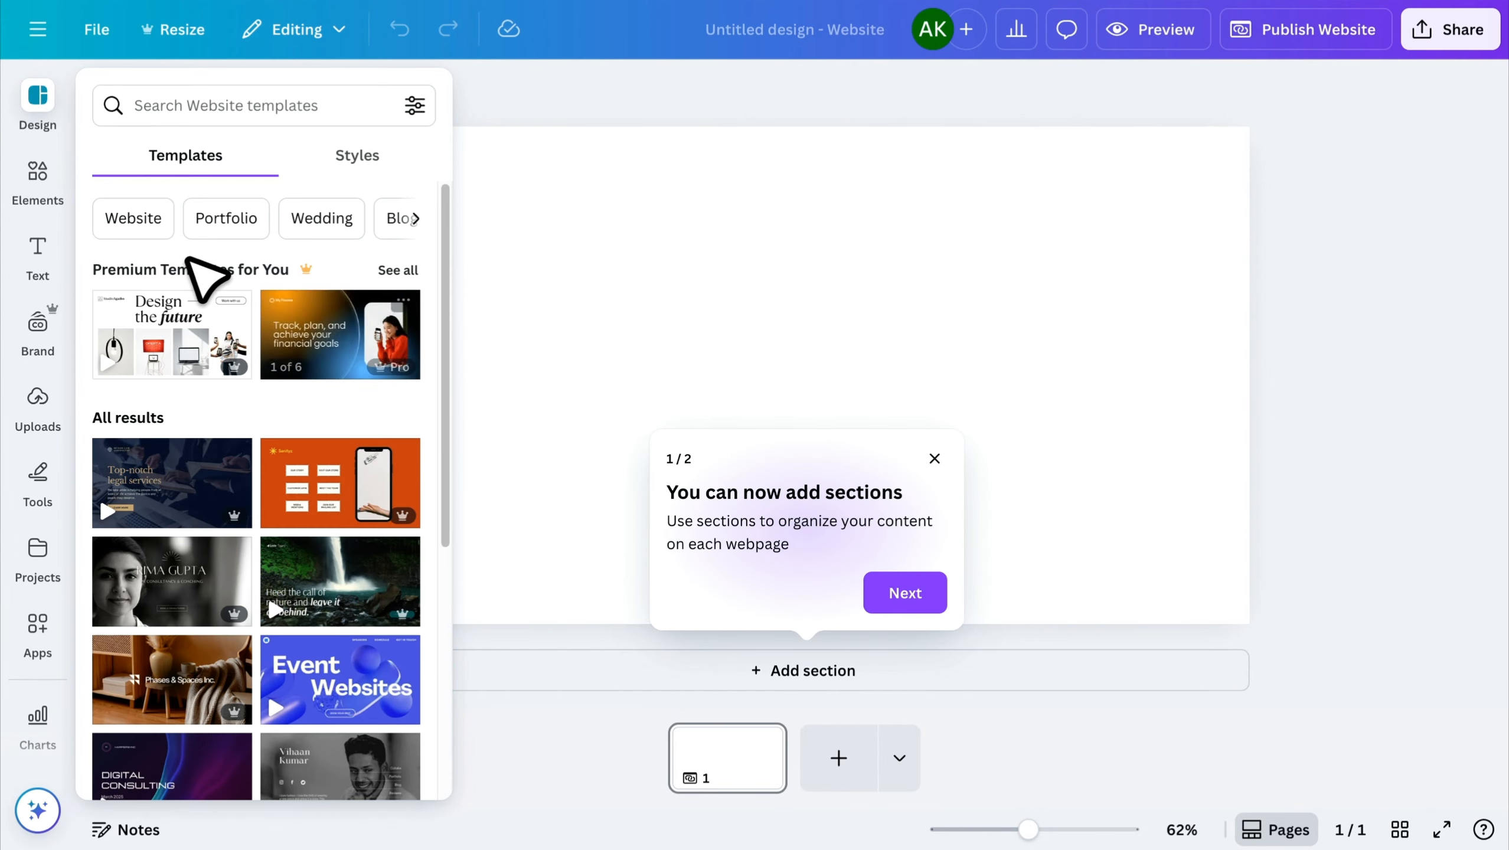
left_click(143, 223)
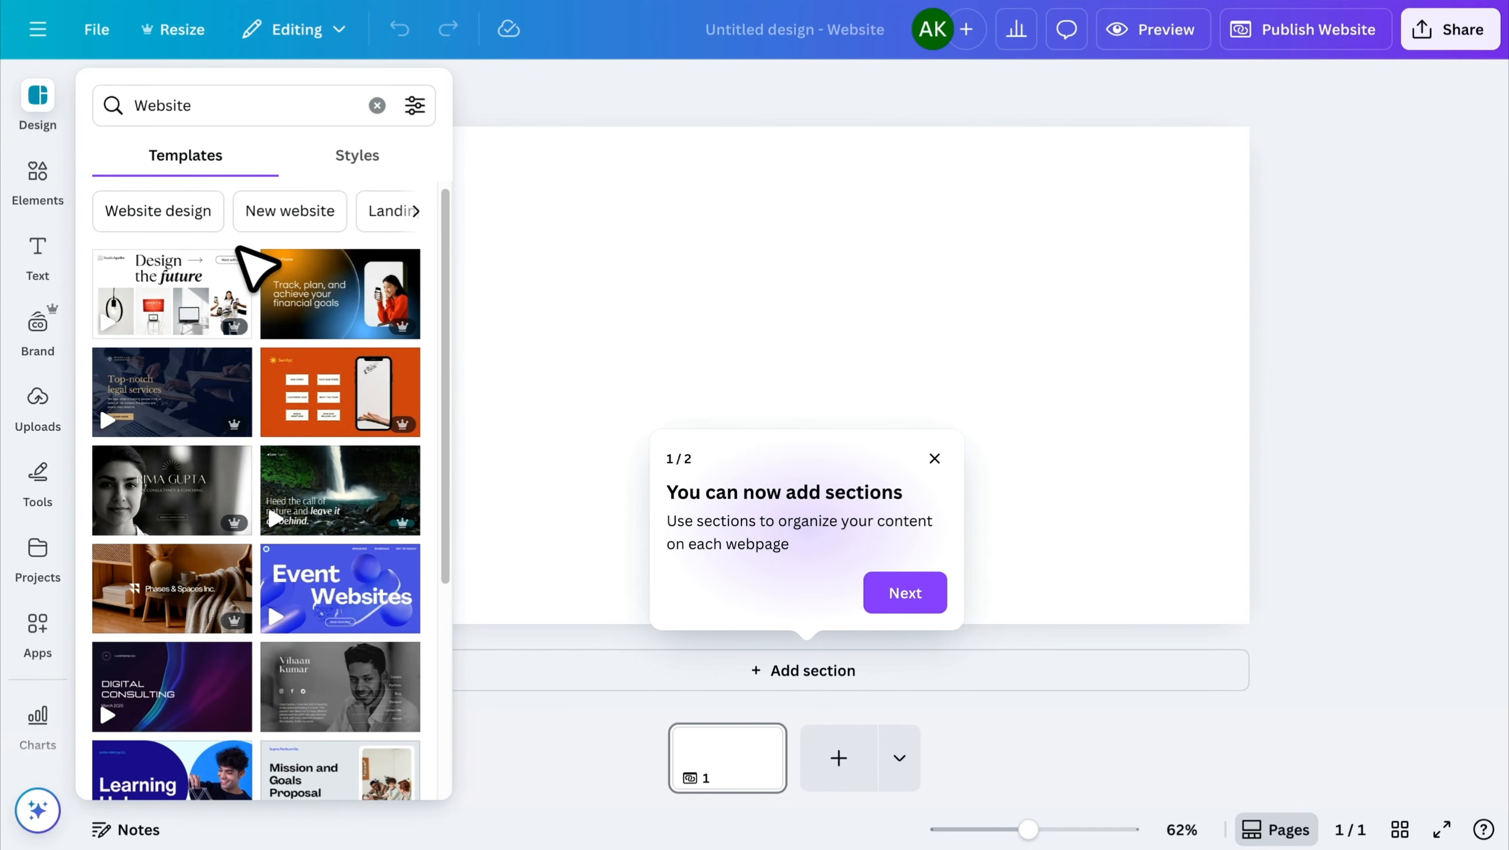
scroll(242, 254, "down", 5)
left_click(311, 422)
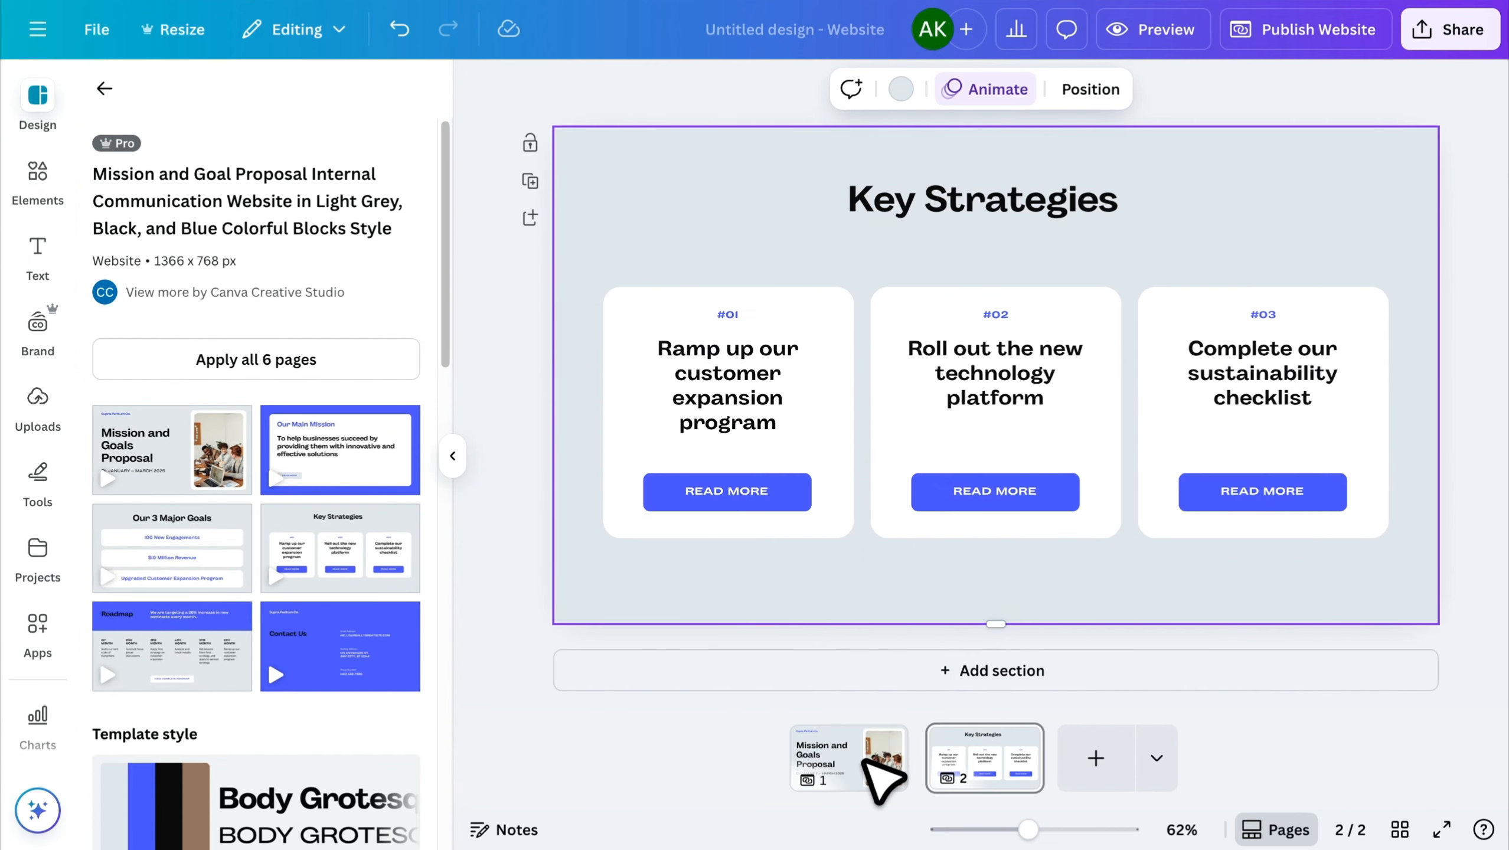
- On page 1, add a green rectangle below the date line and place the text "KEY FEATURES" on it
left_click(867, 765)
left_click(798, 580)
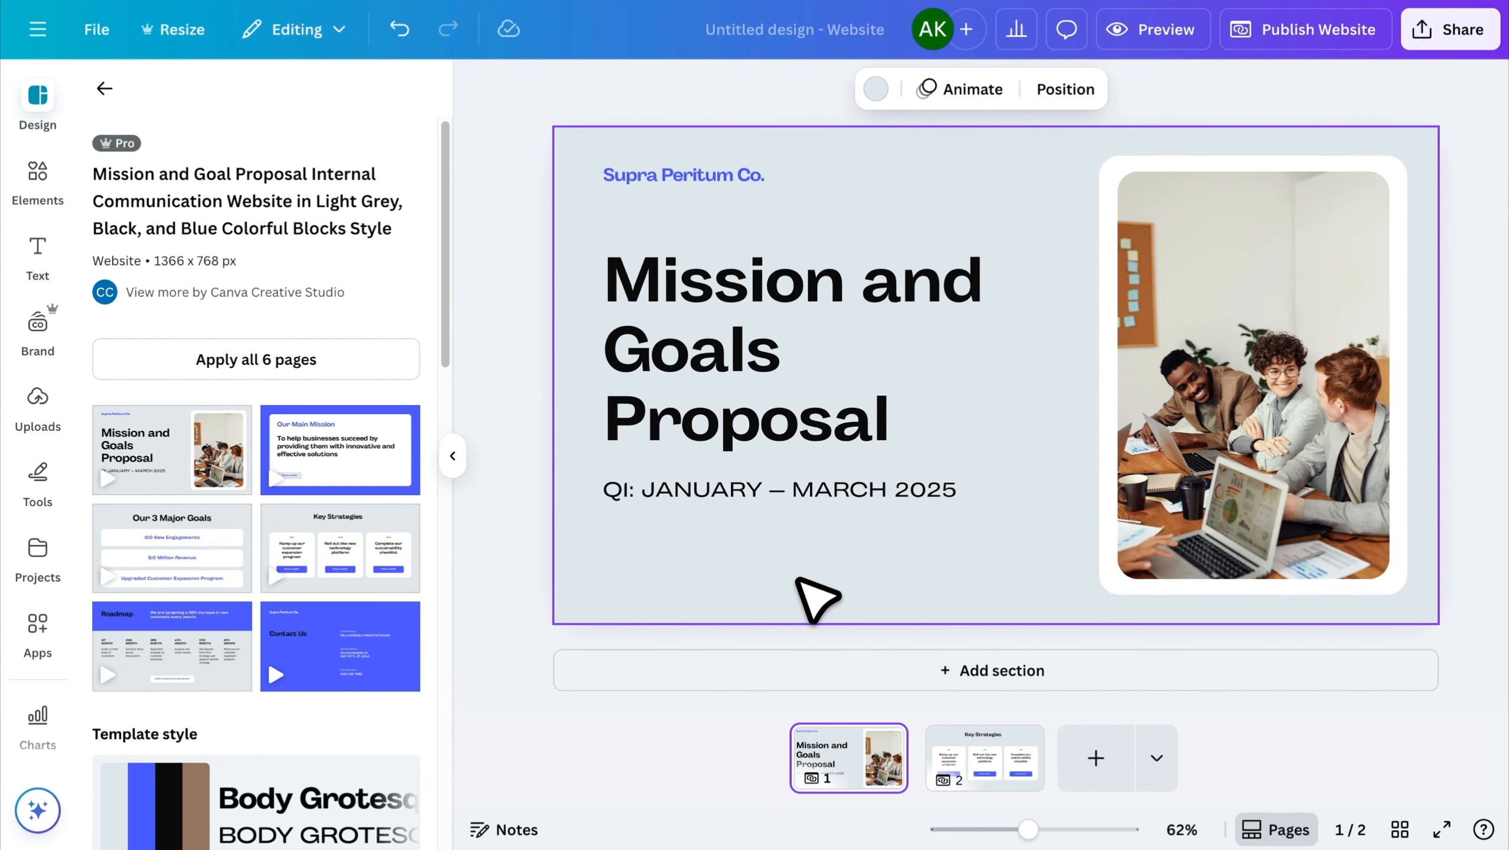
left_click(35, 179)
left_click(108, 410)
left_click_drag(996, 301, 907, 549)
left_click(463, 456)
left_click(613, 596)
key("t")
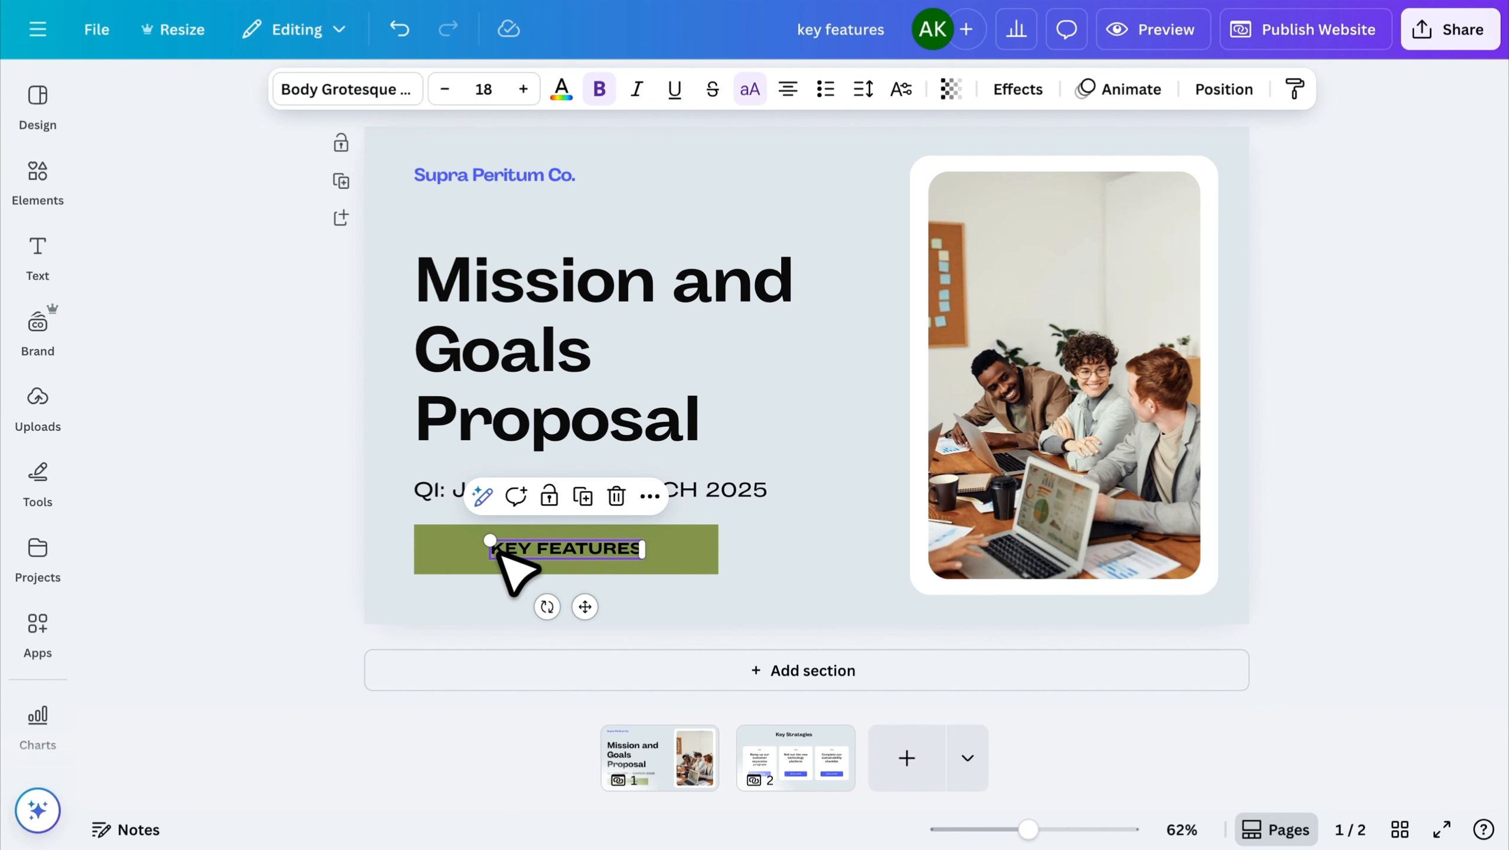
- Link the "KEY FEATURES" text to page "2 - Untitled" of the document
right_click(511, 570)
left_click(553, 670)
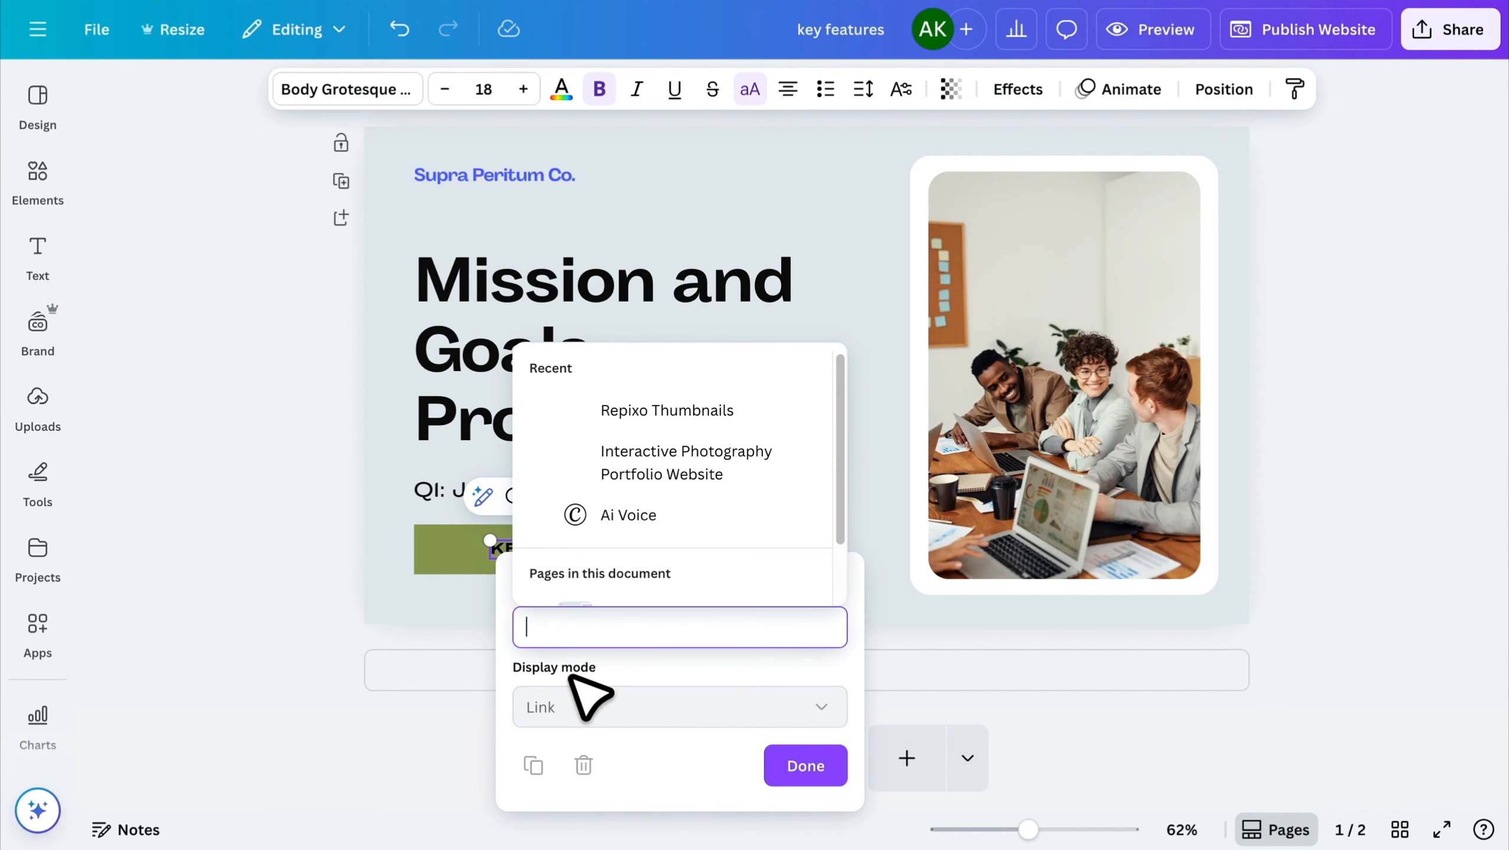
scroll(773, 554, "down", 2)
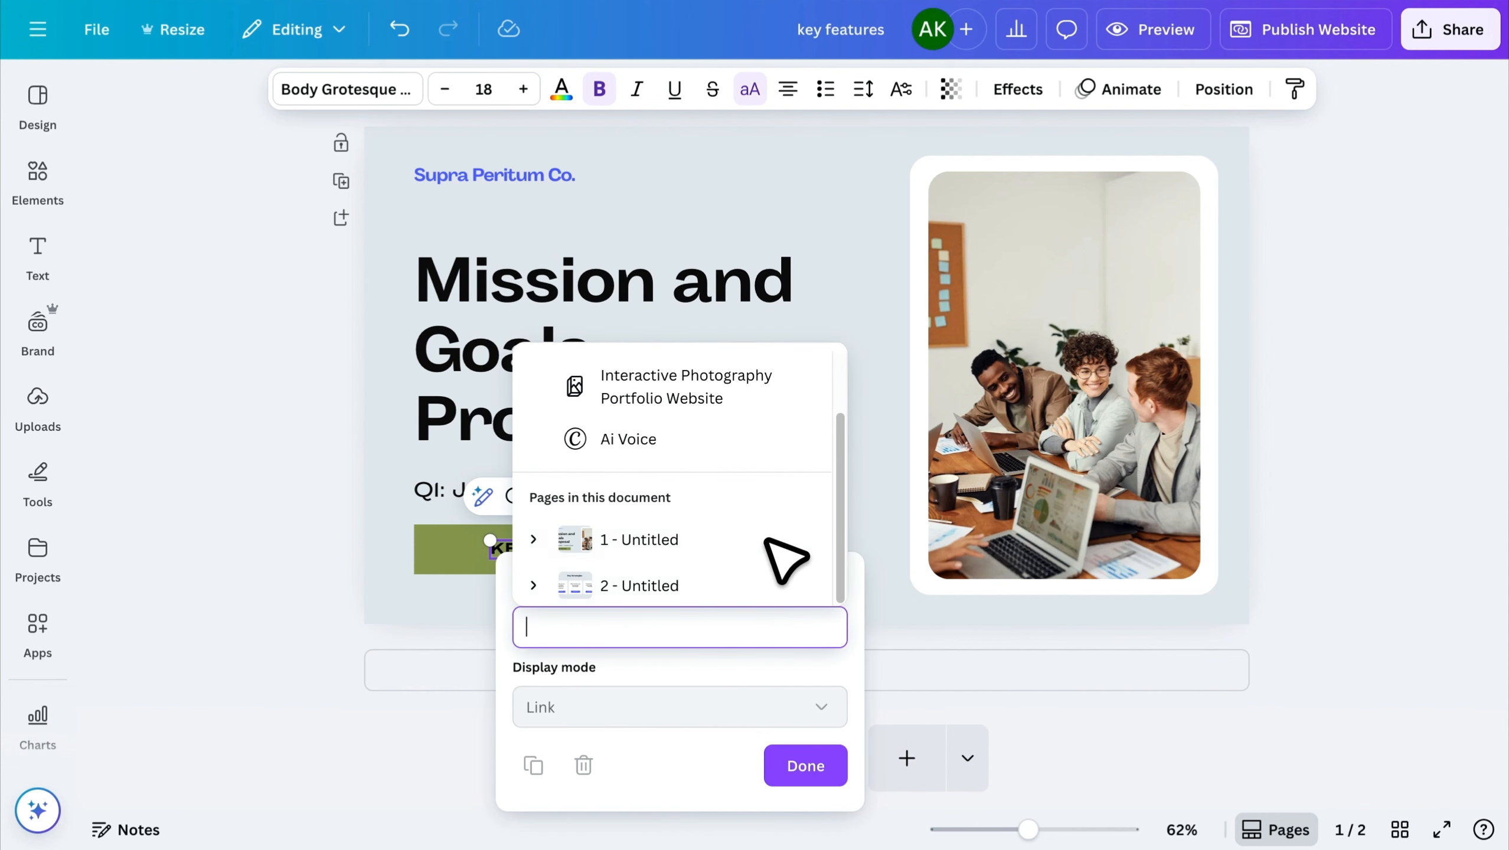
left_click(668, 586)
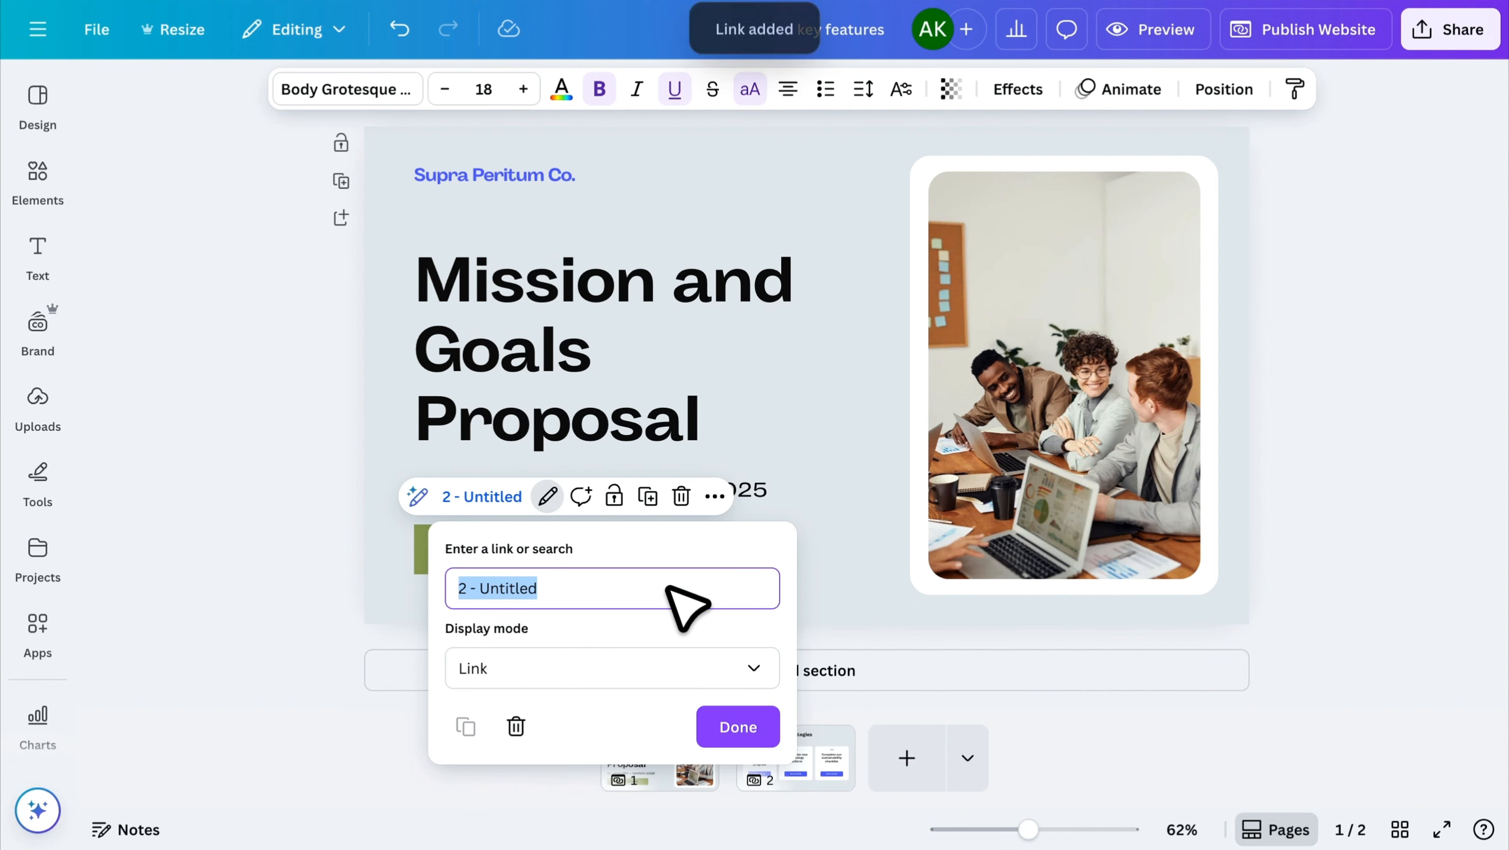
left_click(732, 723)
- Preview the website, test the "KEY FEATURES" link, look over the Key Strategies page and close the preview
left_click(1166, 31)
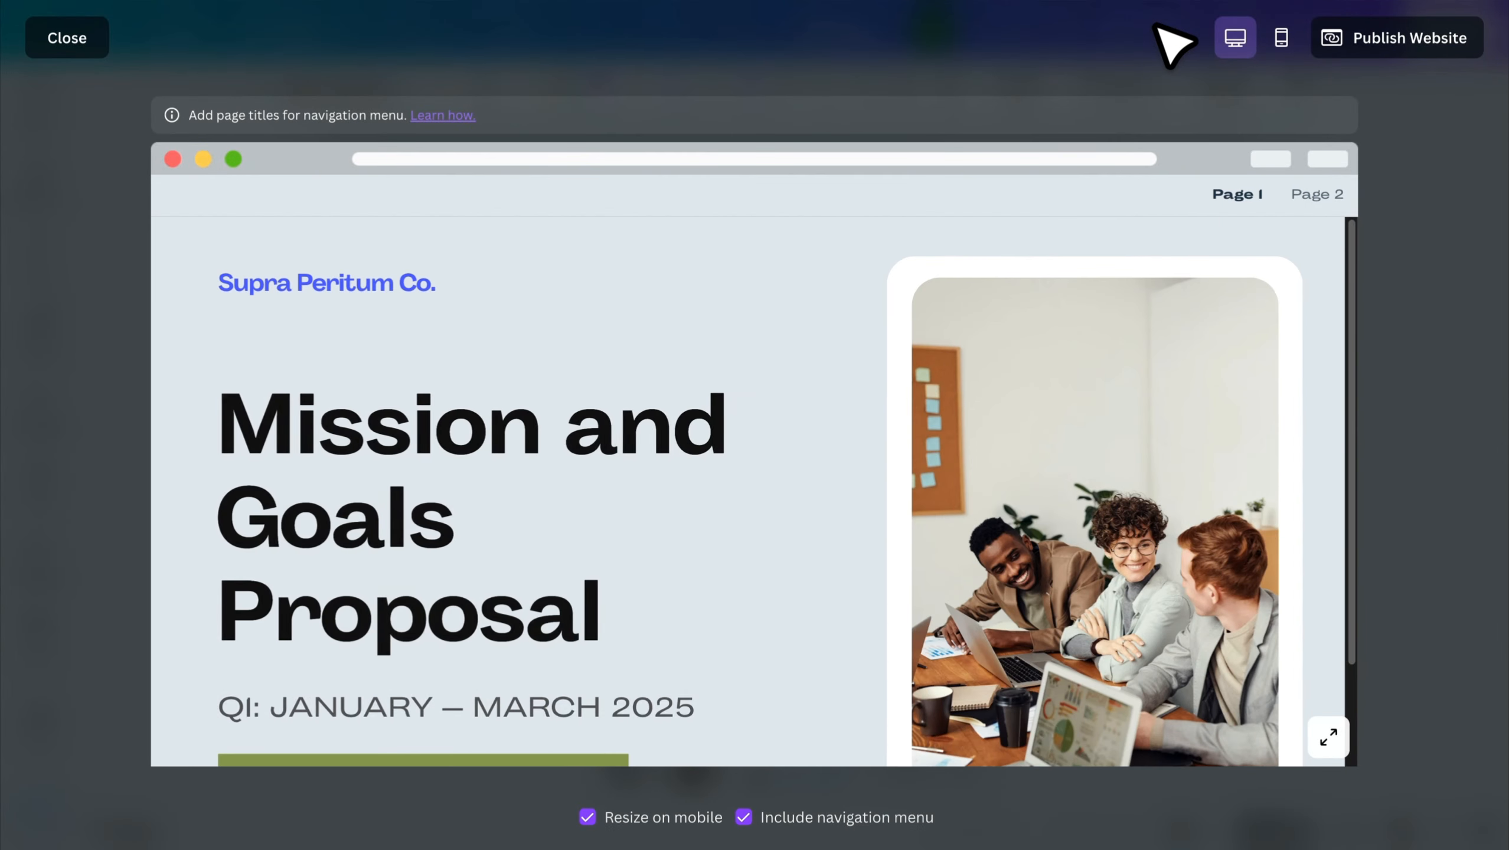
scroll(835, 344, "down", 3)
left_click(438, 662)
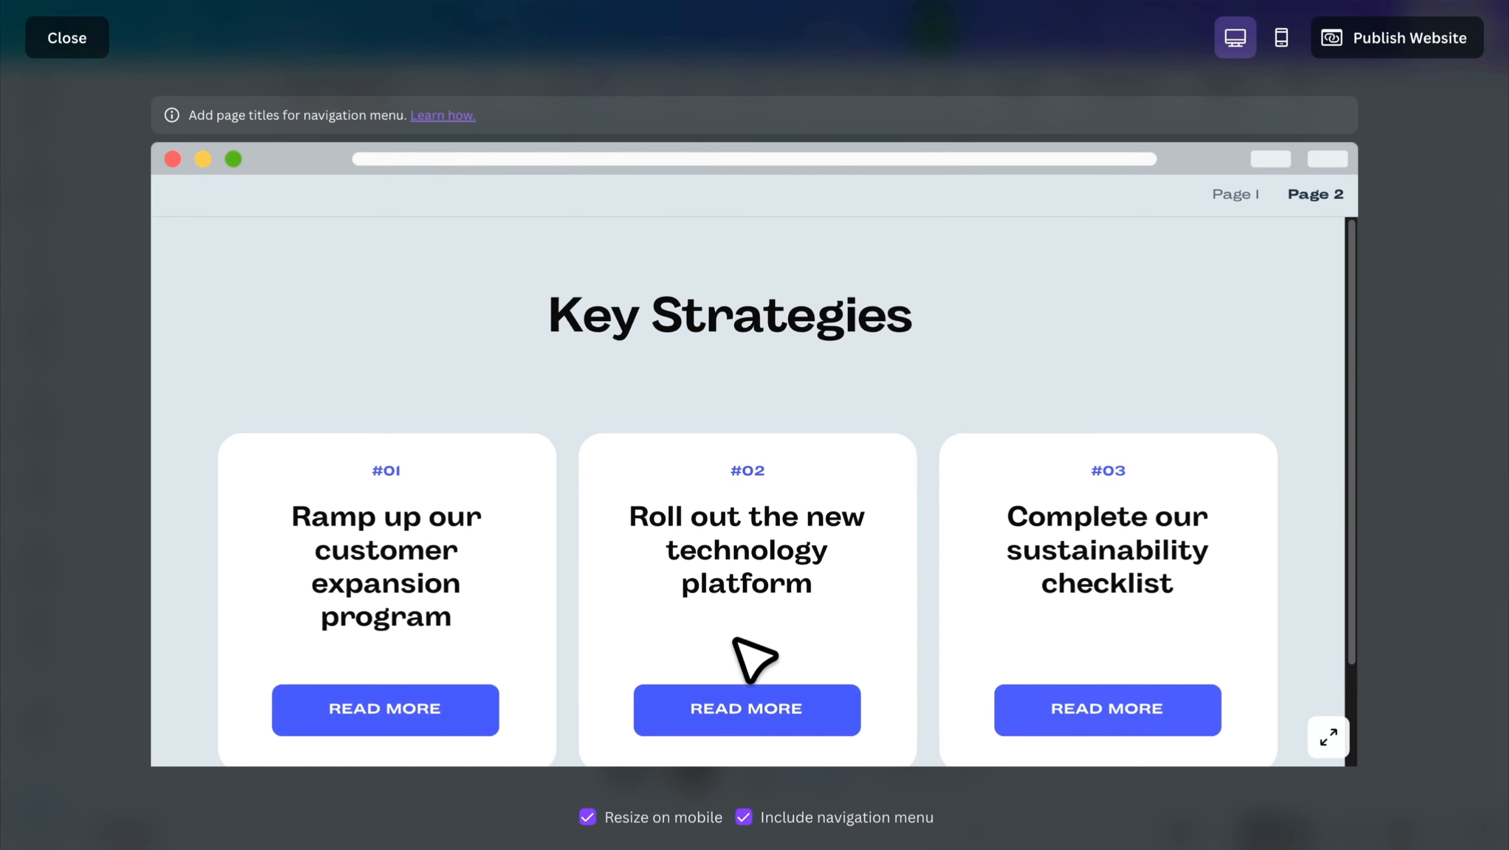
scroll(1234, 522, "down", 2)
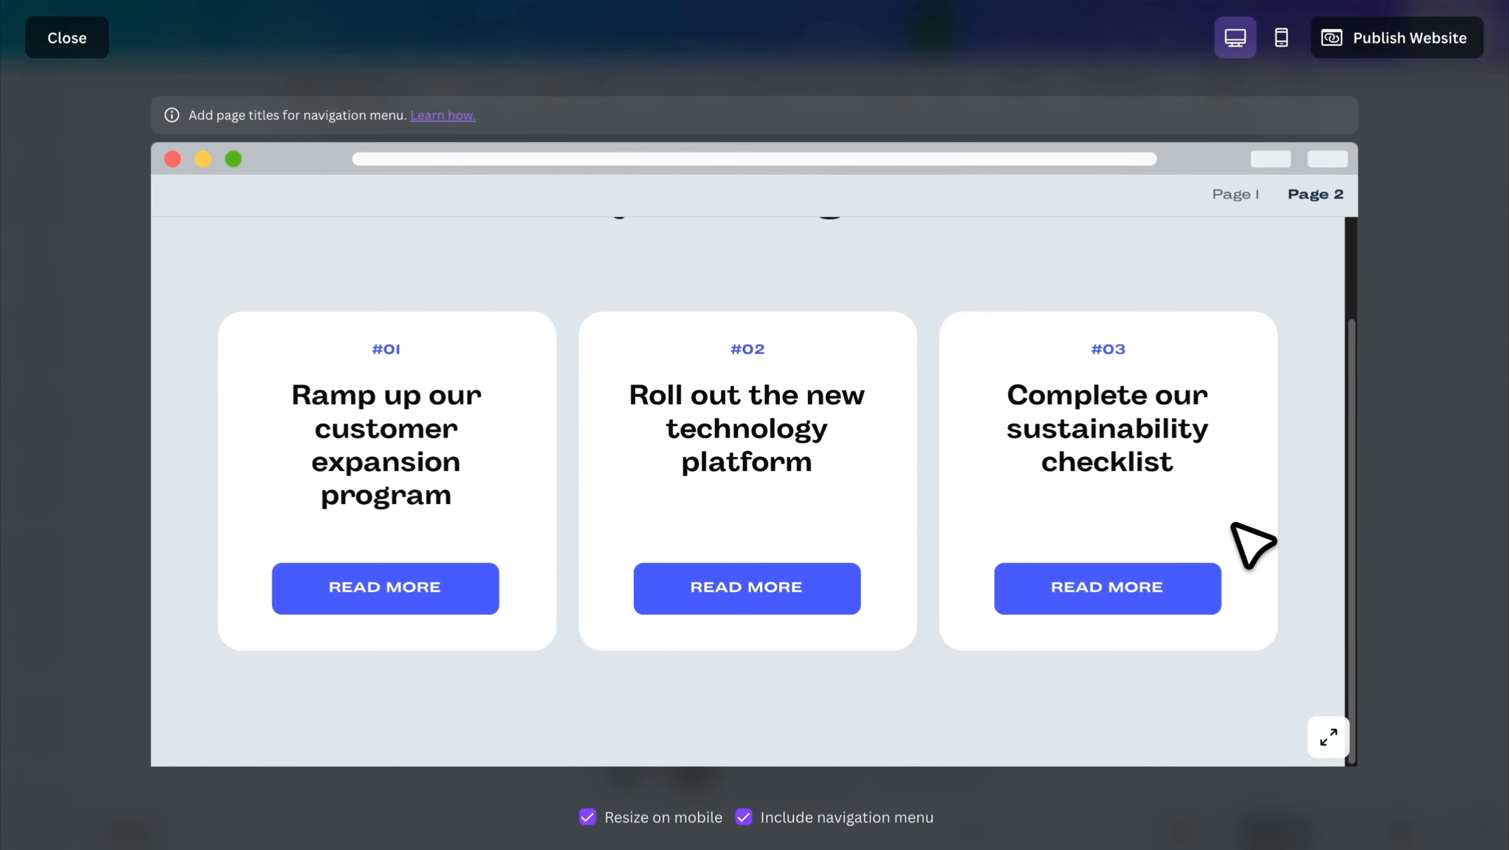
key("Escape")
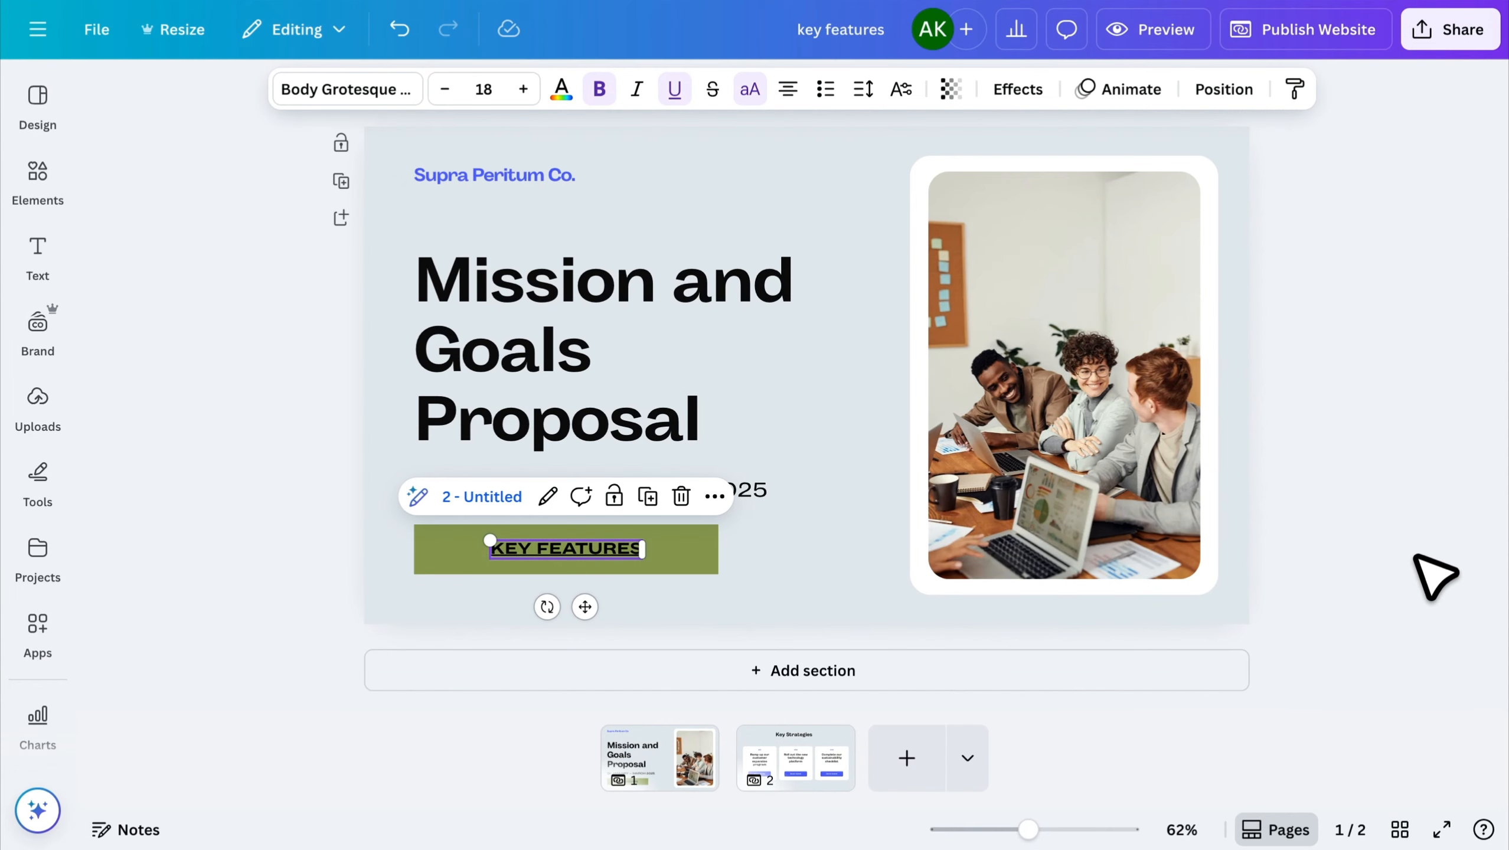